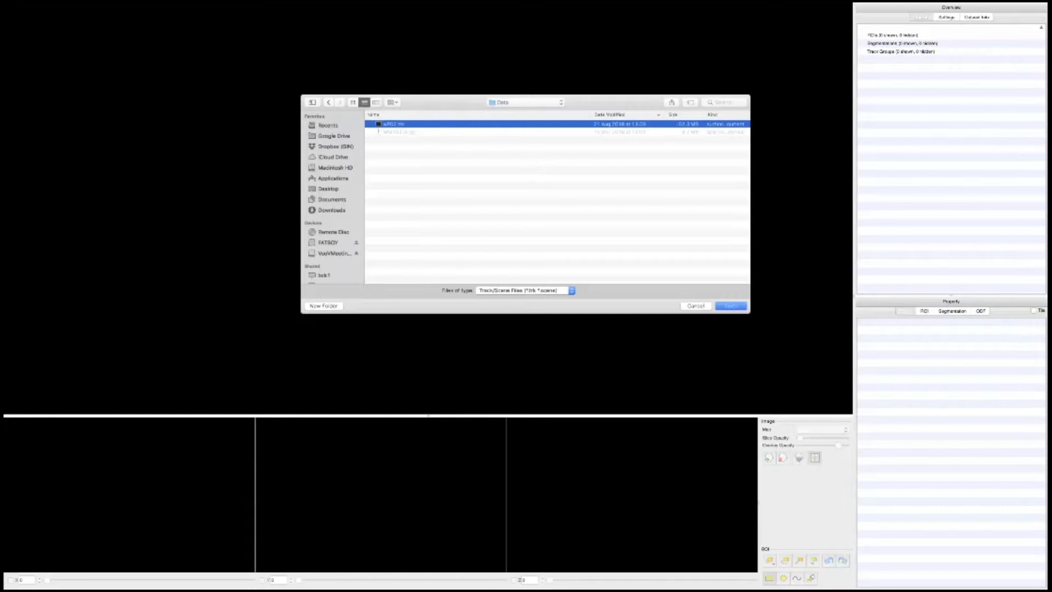
Load the wP02.trk track file from the Data folder
{"action": "key", "text": "Return"}
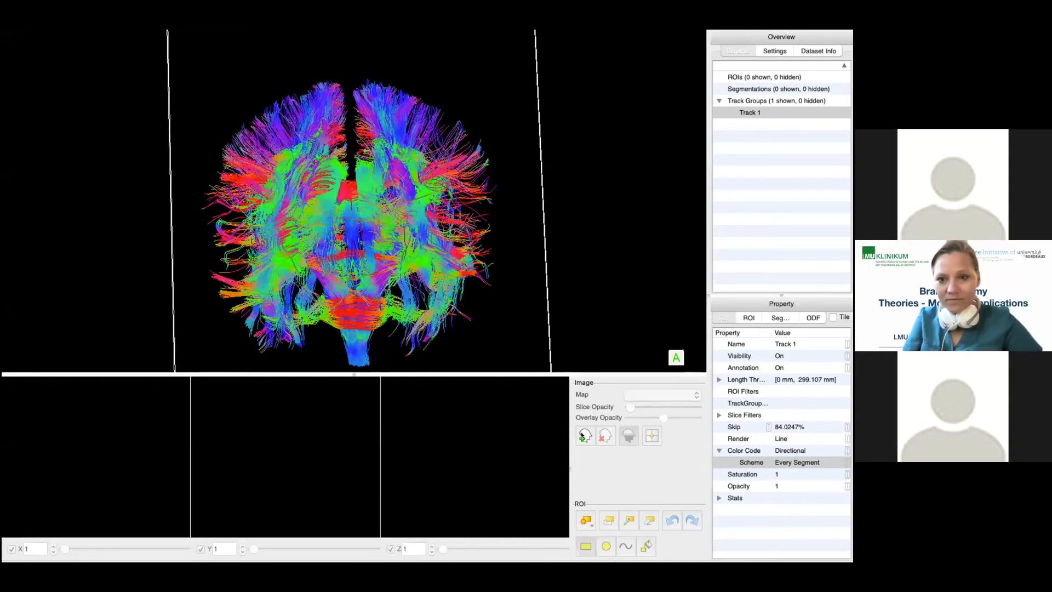
Try to load the compressed MNI152.nii.gz image from Finder into the TrackVis slice views
{"action": "left_click", "coordinate": [583, 436]}
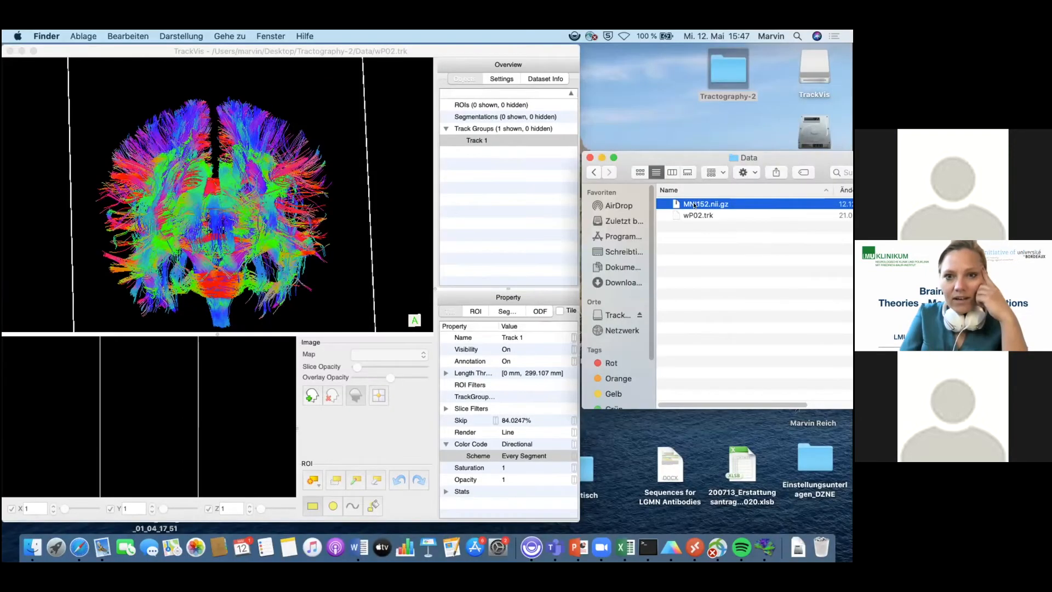
{"action": "left_click_drag", "start_coordinate": [706, 203], "coordinate": [145, 406]}
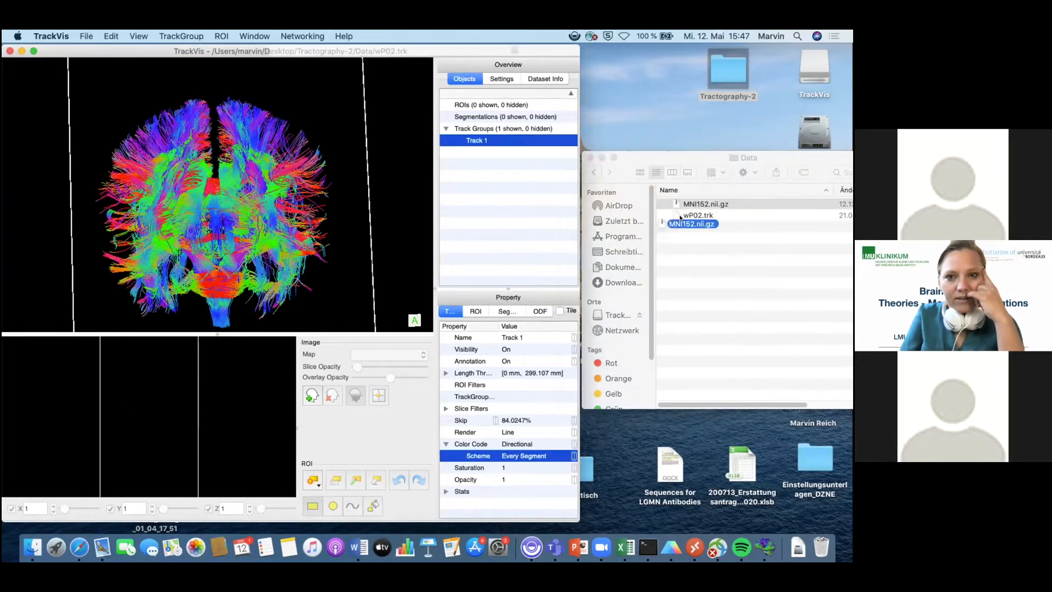
{"action": "left_click", "coordinate": [676, 153]}
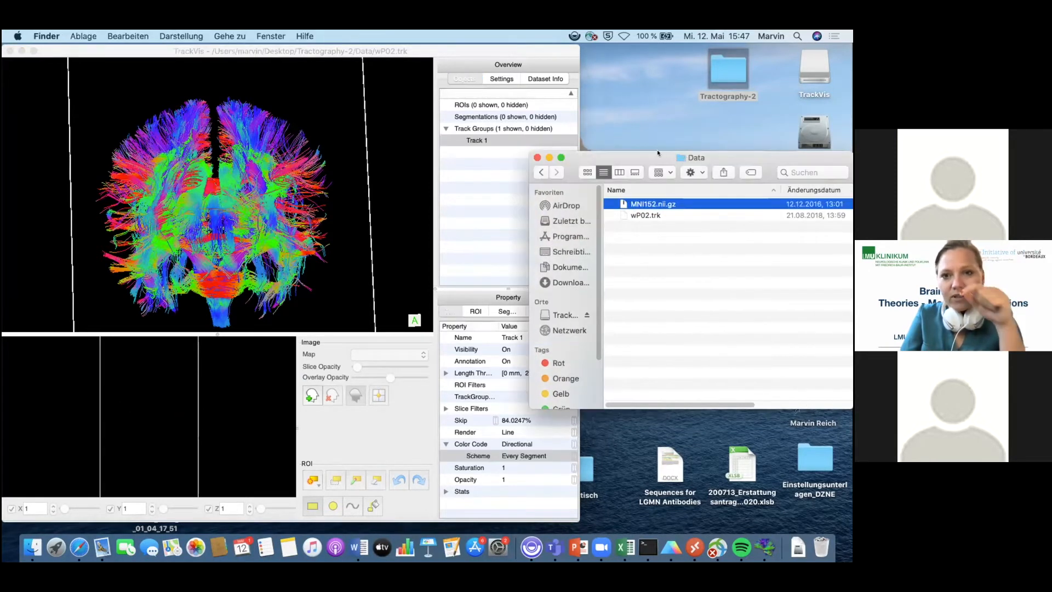
Unpack MNI152.nii.gz in Finder and load the extracted MNI152.nii as the image map in TrackVis
{"action": "left_click_drag", "start_coordinate": [676, 153], "coordinate": [491, 125]}
{"action": "double_click", "coordinate": [486, 175]}
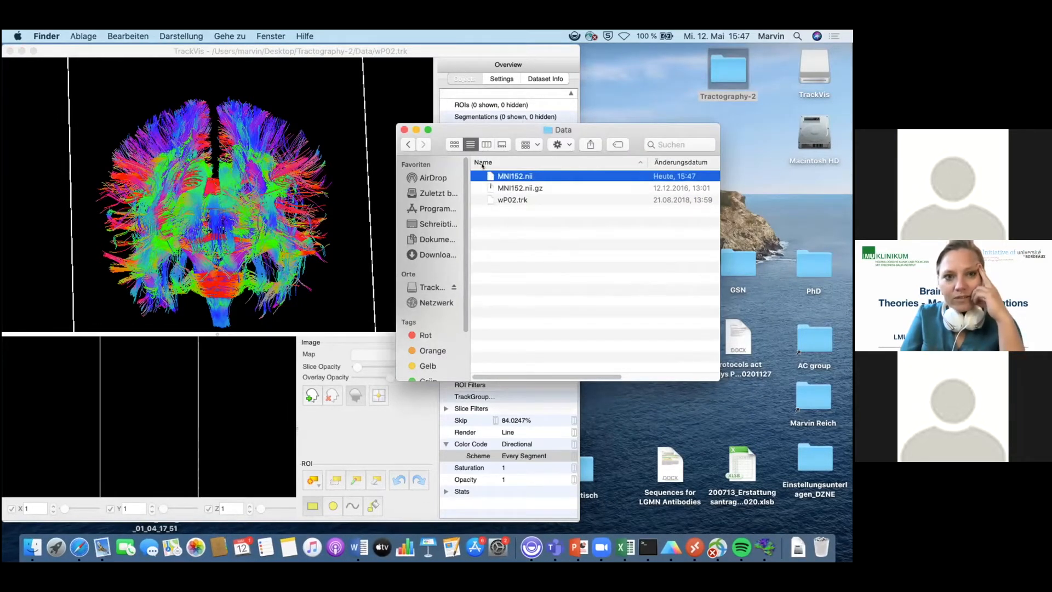
{"action": "left_click_drag", "start_coordinate": [487, 175], "coordinate": [126, 406]}
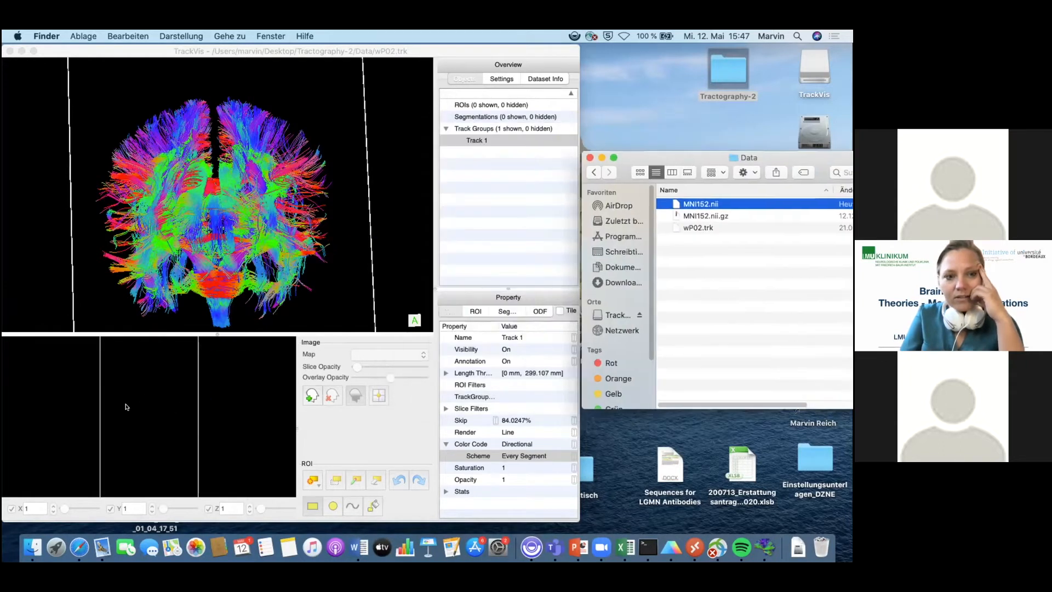
{"action": "left_click", "coordinate": [589, 158]}
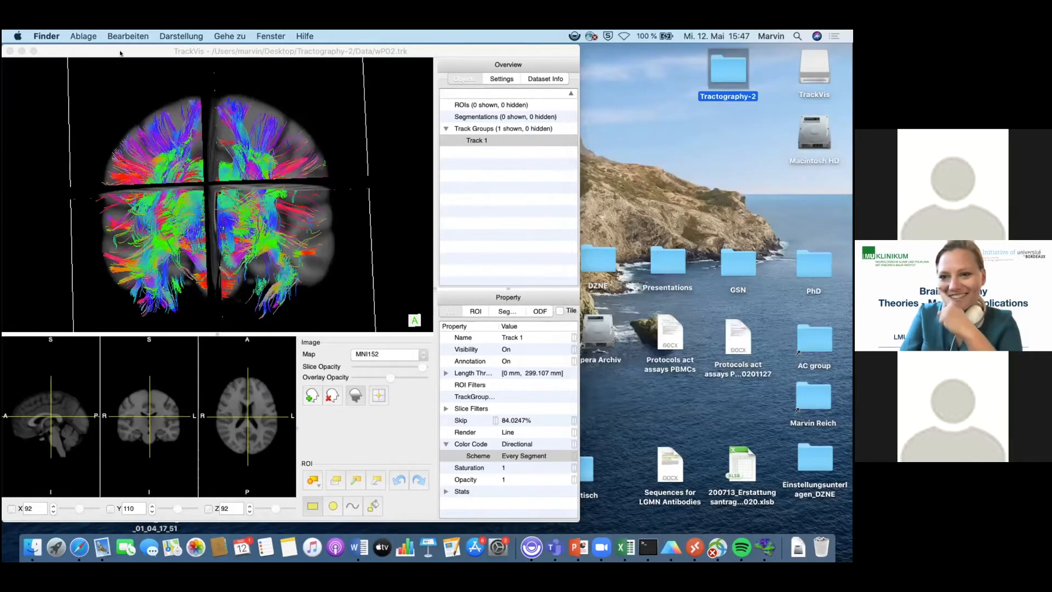
{"action": "left_click", "coordinate": [469, 46]}
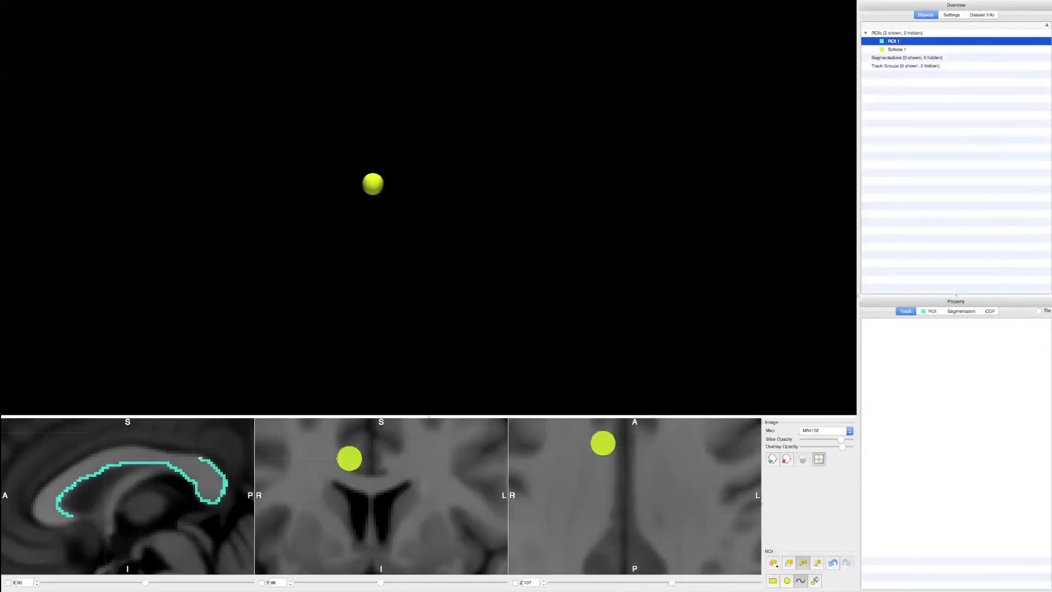
Complete the freehand ROI 1 outline around the corpus callosum's upper border in the sagittal slice
{"action": "left_click_drag", "start_coordinate": [199, 458], "coordinate": [177, 456]}
{"action": "mouse_move", "coordinate": [141, 449]}
{"action": "left_mouse_down"}
{"action": "mouse_move", "coordinate": [108, 447]}
{"action": "mouse_move", "coordinate": [37, 498]}
{"action": "mouse_move", "coordinate": [44, 523]}
{"action": "mouse_move", "coordinate": [74, 516]}
{"action": "left_mouse_up"}
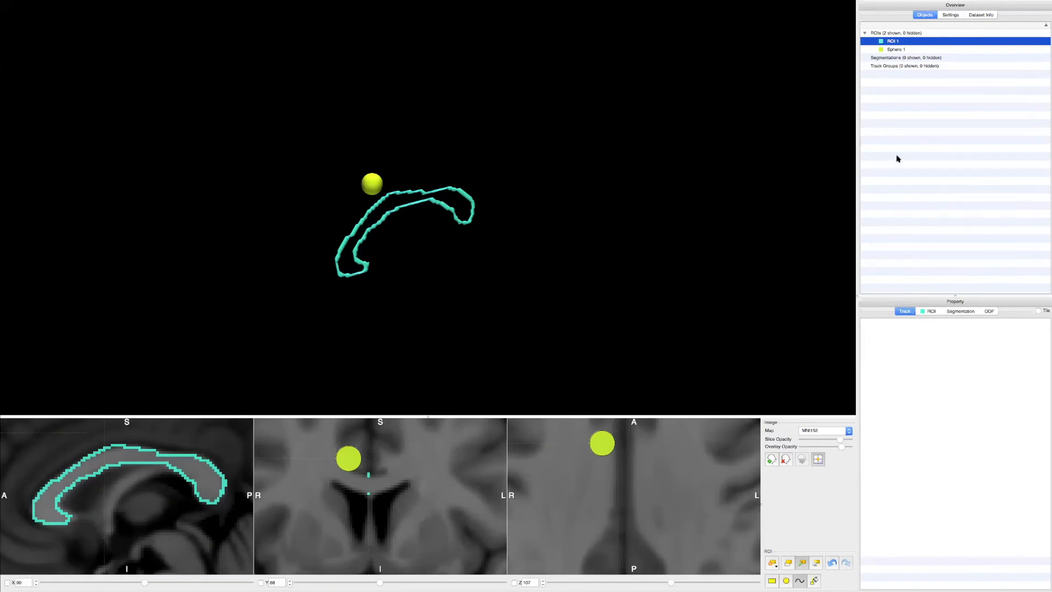
{"action": "right_click", "coordinate": [907, 40]}
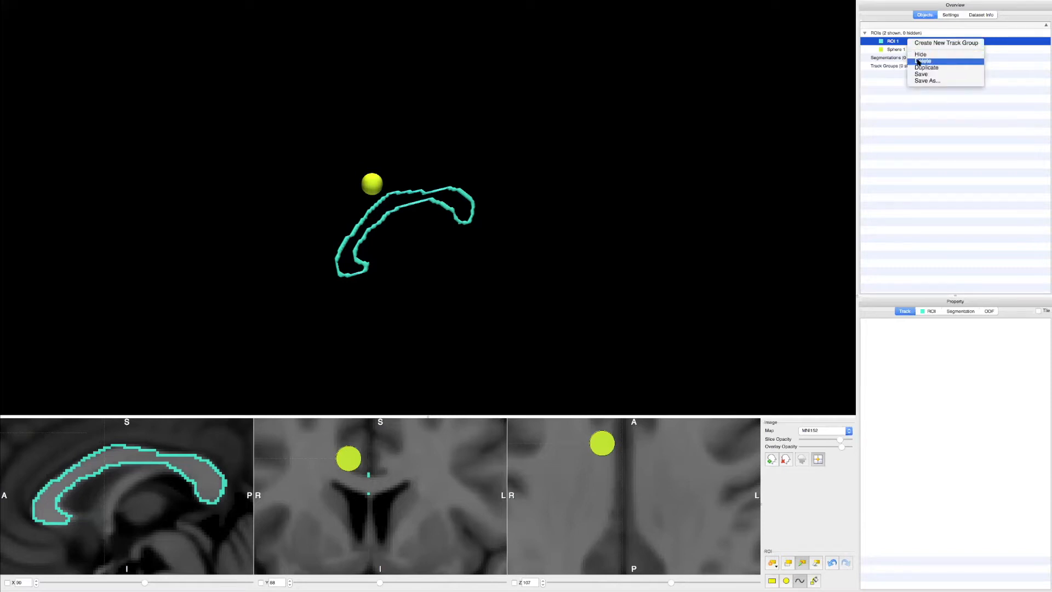
{"action": "left_click", "coordinate": [881, 115]}
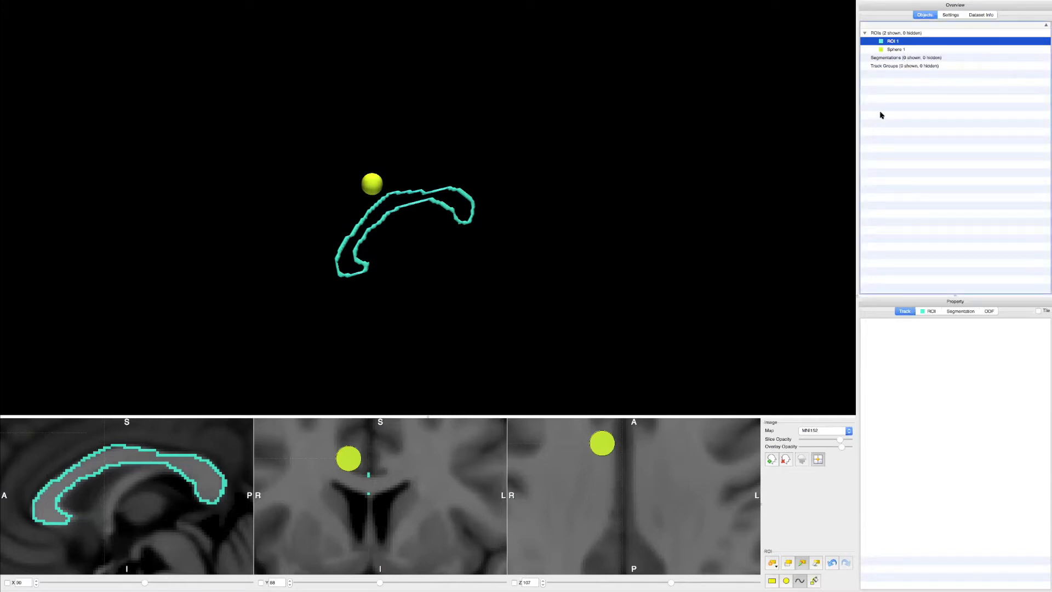
{"action": "left_click", "coordinate": [804, 565]}
{"action": "left_click", "coordinate": [814, 564]}
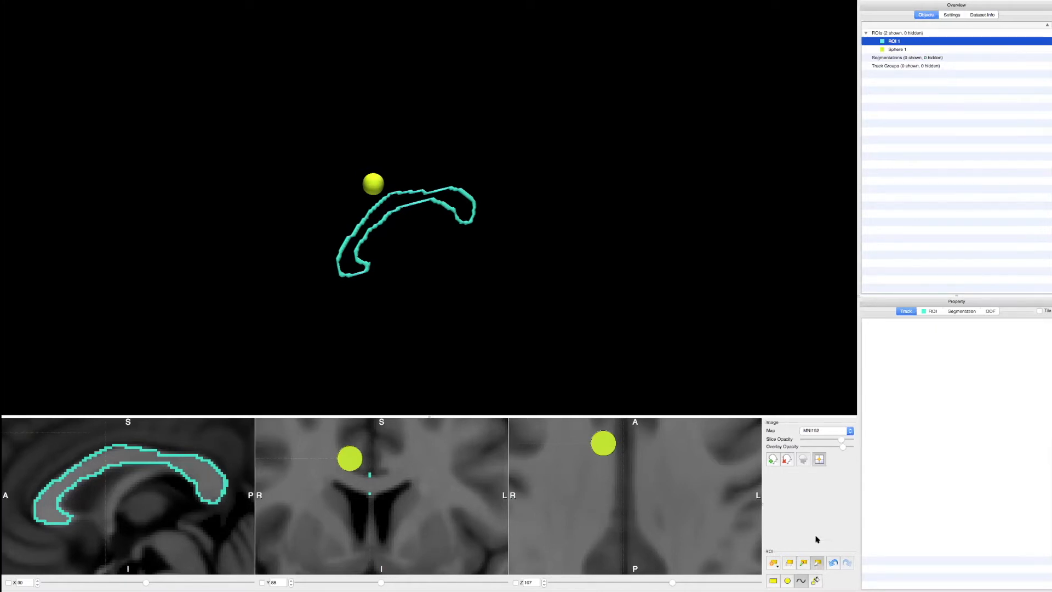
{"action": "left_click", "coordinate": [805, 562]}
Undo the drawn ROI 1 outline and redo it
{"action": "left_click", "coordinate": [834, 563]}
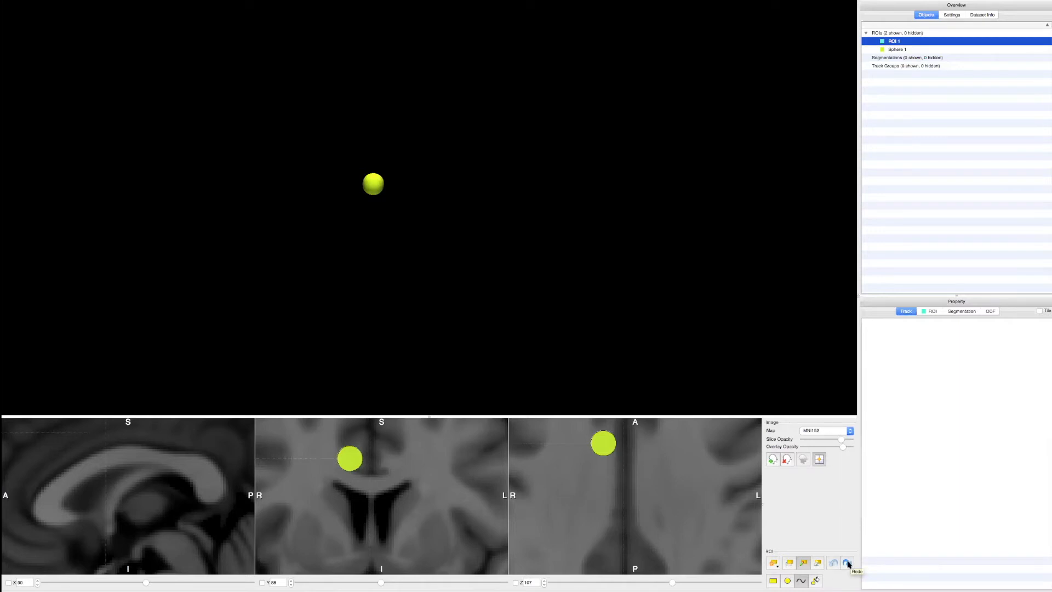
{"action": "left_click", "coordinate": [847, 563]}
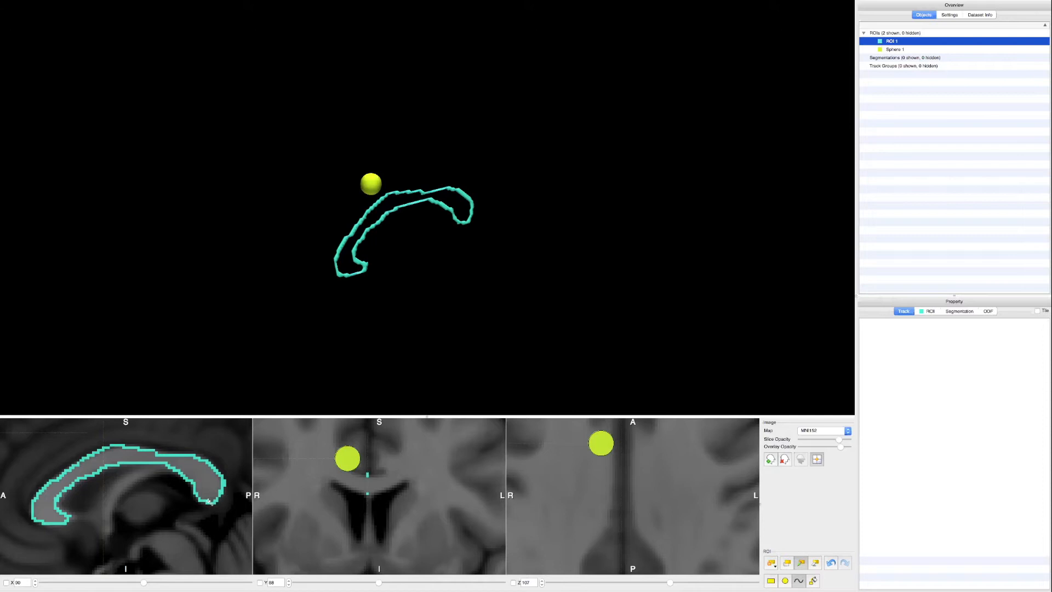
Fill the closed ROI 1 outline of the corpus callosum in the sagittal slice, returning to the freehand drawing mode
{"action": "left_click", "coordinate": [813, 581]}
{"action": "left_click", "coordinate": [813, 582]}
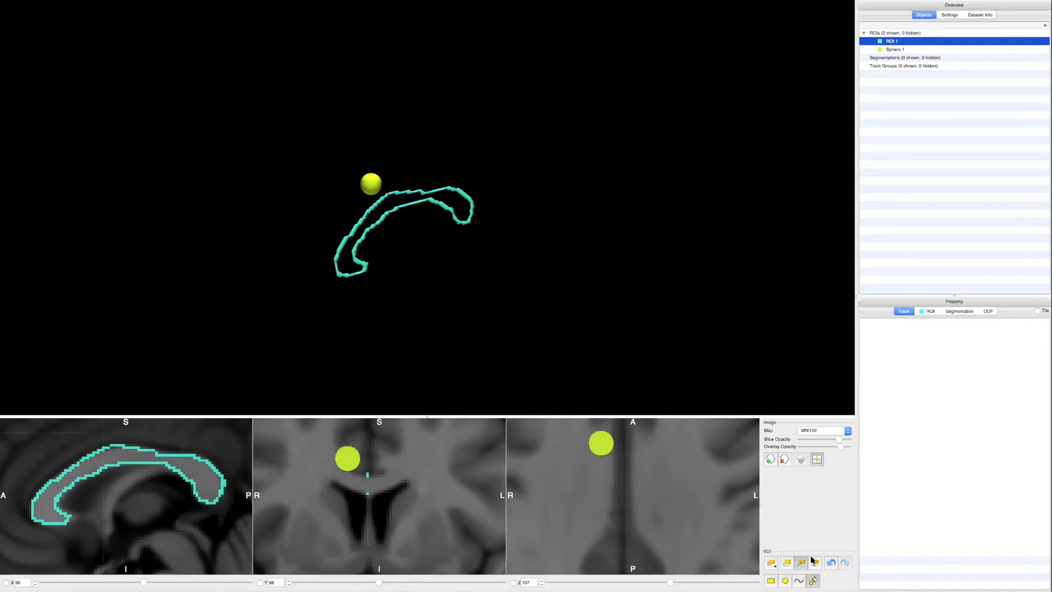
{"action": "left_click", "coordinate": [108, 457]}
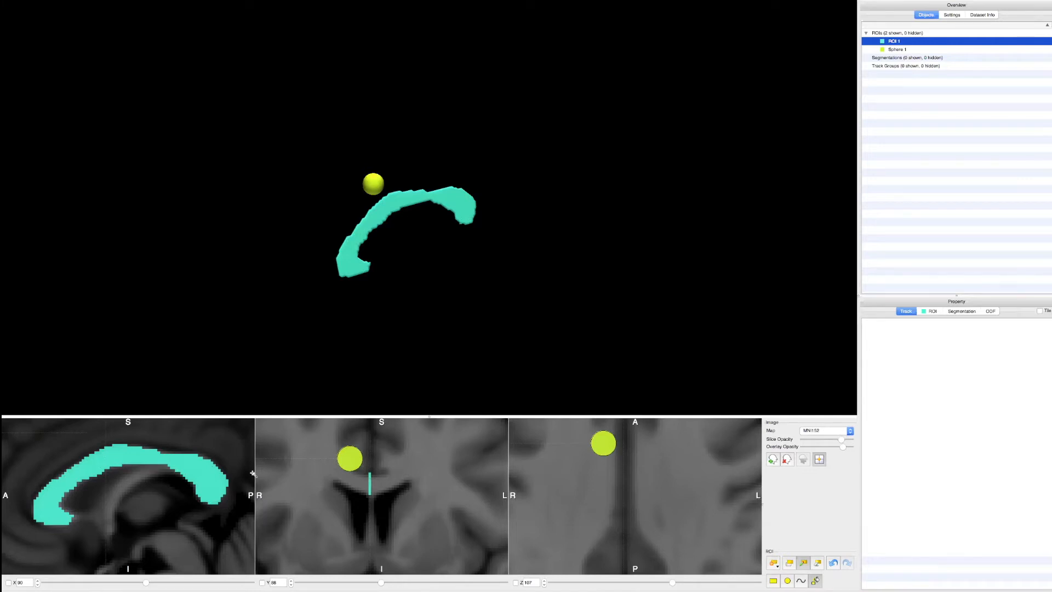
{"action": "left_click", "coordinate": [801, 581]}
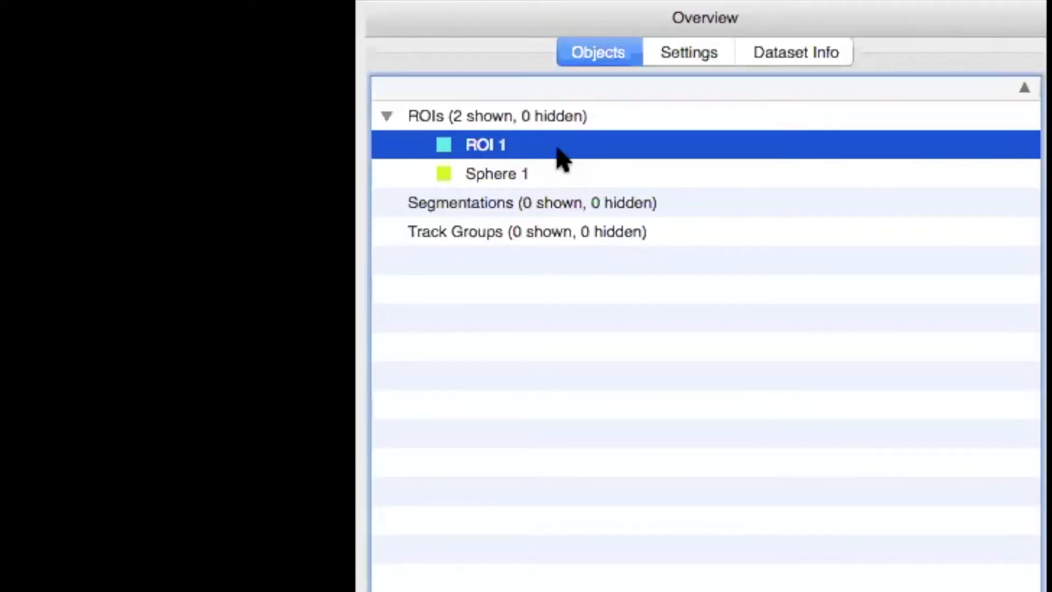
Create a new track group from ROI 1
{"action": "right_click", "coordinate": [561, 159]}
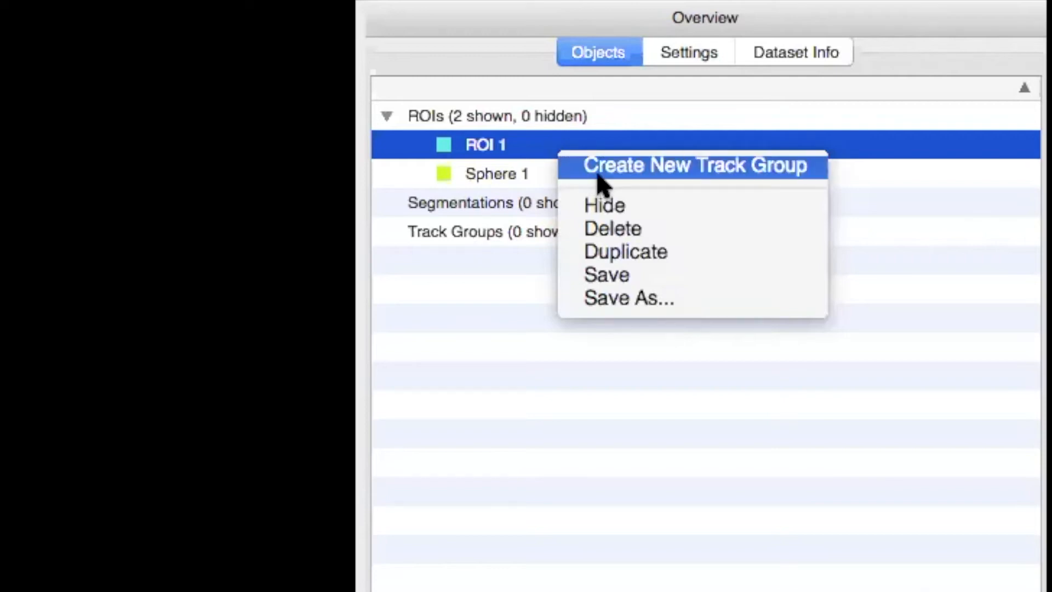
{"action": "left_click", "coordinate": [525, 155]}
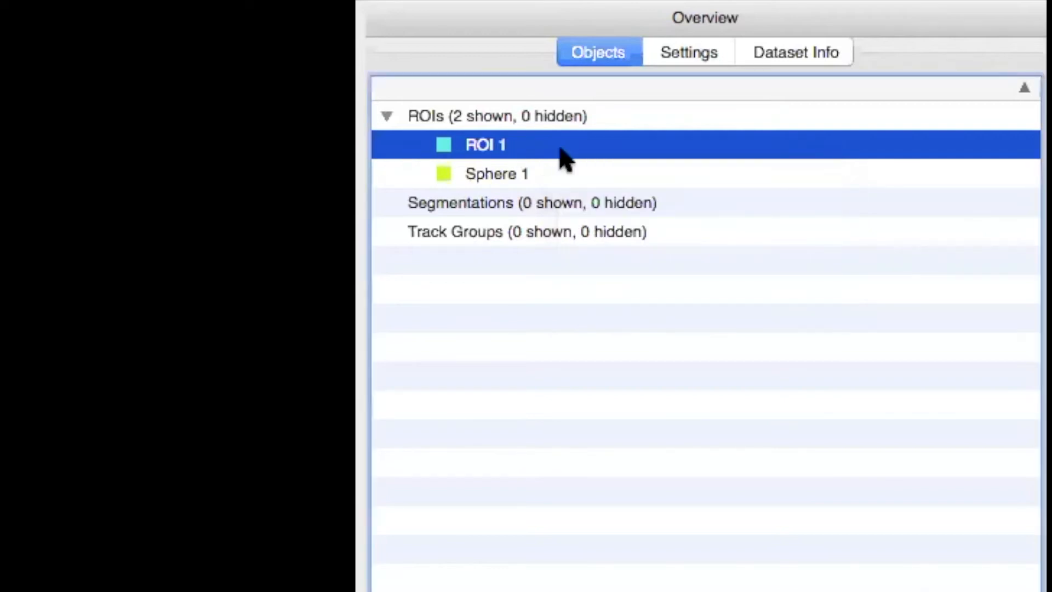
{"action": "right_click", "coordinate": [530, 142]}
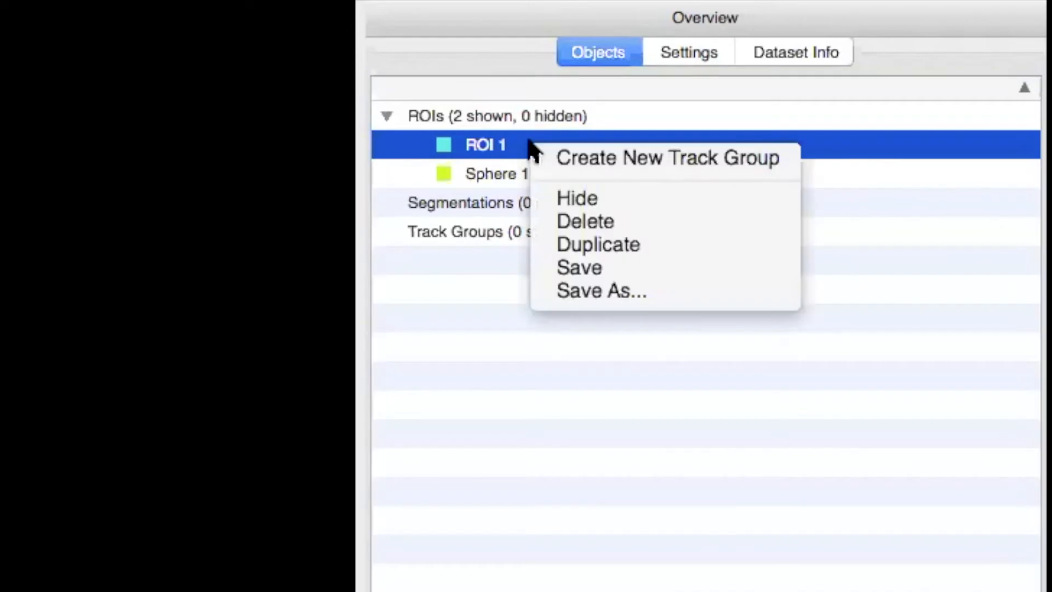
{"action": "left_click", "coordinate": [581, 163]}
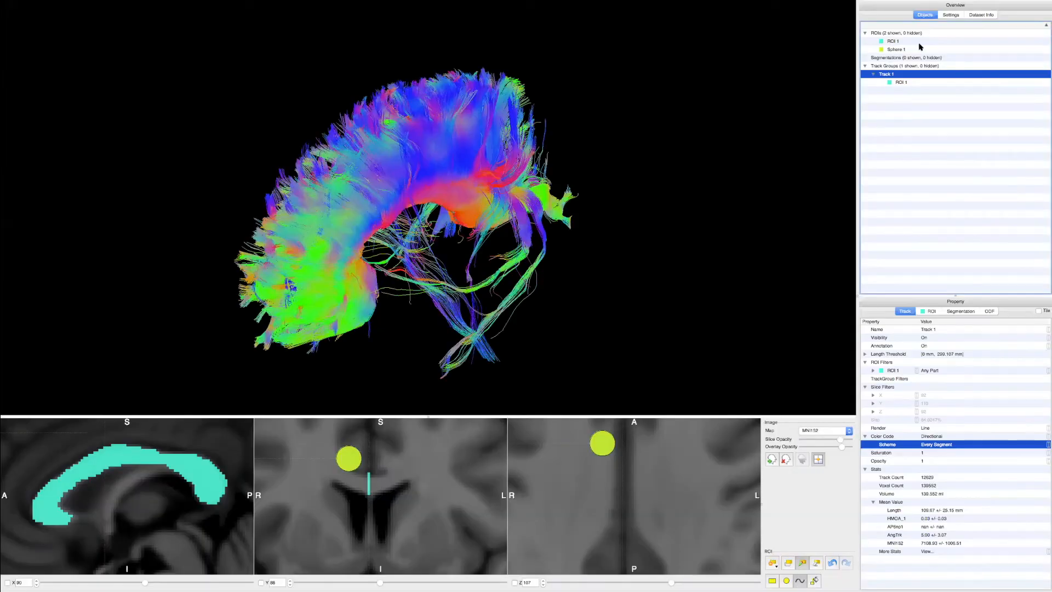
Examine the ROI 1 fibre tracks from the front, sides and above, zooming in and out on the body of the corpus callosum
{"action": "left_click_drag", "start_coordinate": [351, 214], "coordinate": [970, 288]}
{"action": "left_click_drag", "start_coordinate": [603, 329], "coordinate": [475, 157]}
{"action": "left_click_drag", "start_coordinate": [565, 219], "coordinate": [230, 200]}
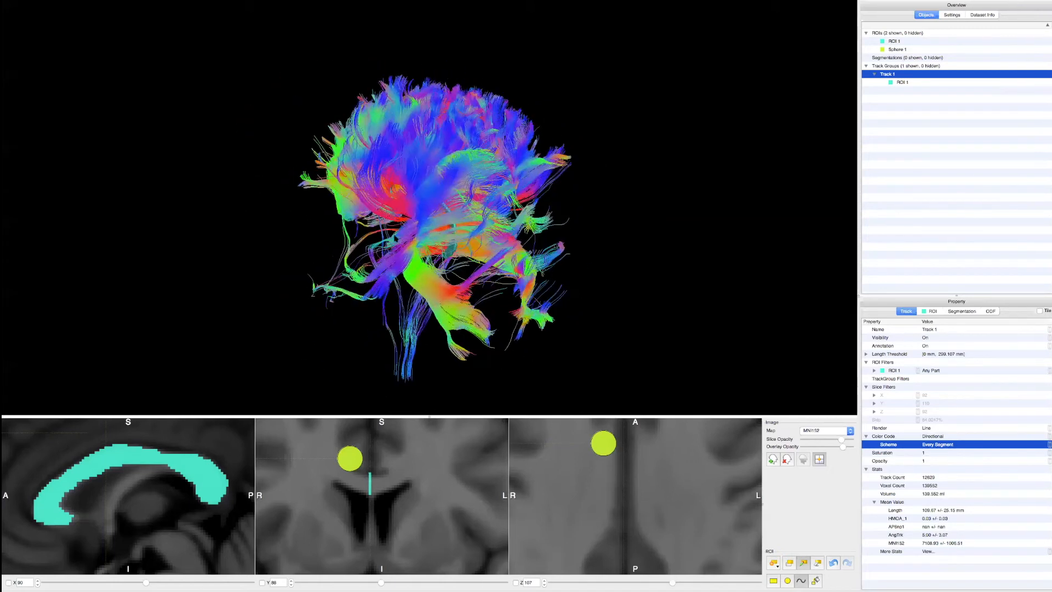
{"action": "left_click_drag", "start_coordinate": [483, 220], "coordinate": [394, 216]}
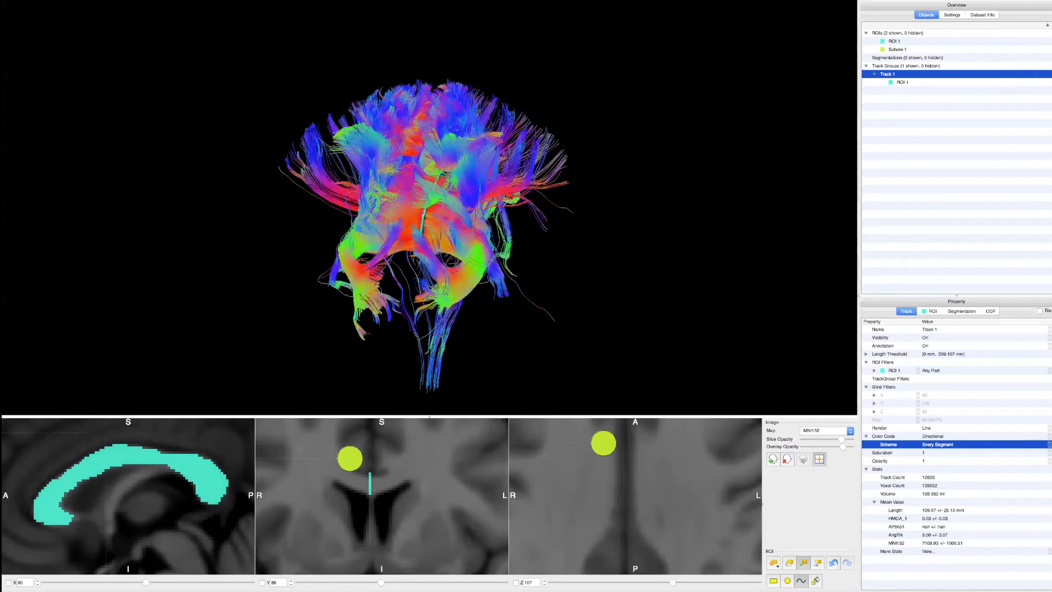
{"action": "left_click_drag", "start_coordinate": [438, 270], "coordinate": [578, 184]}
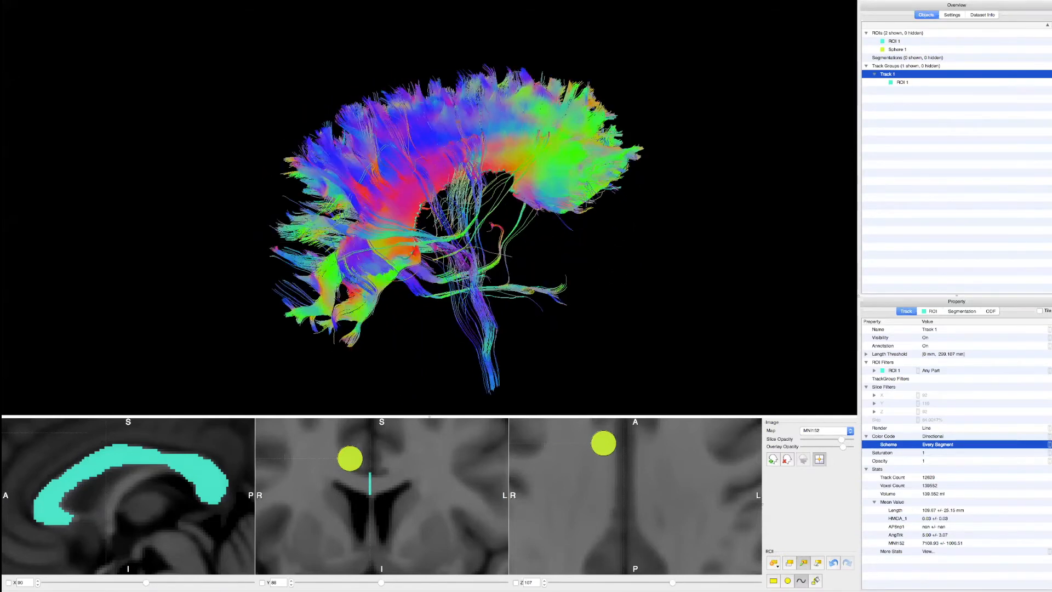
{"action": "left_click_drag", "start_coordinate": [548, 145], "coordinate": [536, 138]}
{"action": "left_click_drag", "start_coordinate": [476, 222], "coordinate": [472, 356]}
{"action": "left_click_drag", "start_coordinate": [328, 247], "coordinate": [657, 230]}
{"action": "left_click_drag", "start_coordinate": [405, 181], "coordinate": [477, 324]}
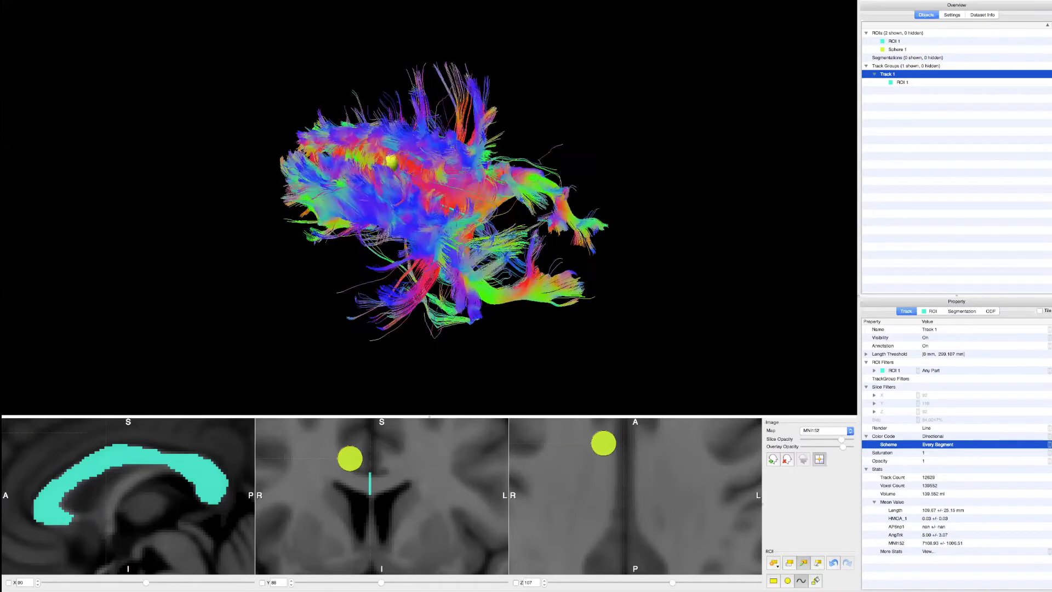
{"action": "left_click_drag", "start_coordinate": [542, 115], "coordinate": [543, 170]}
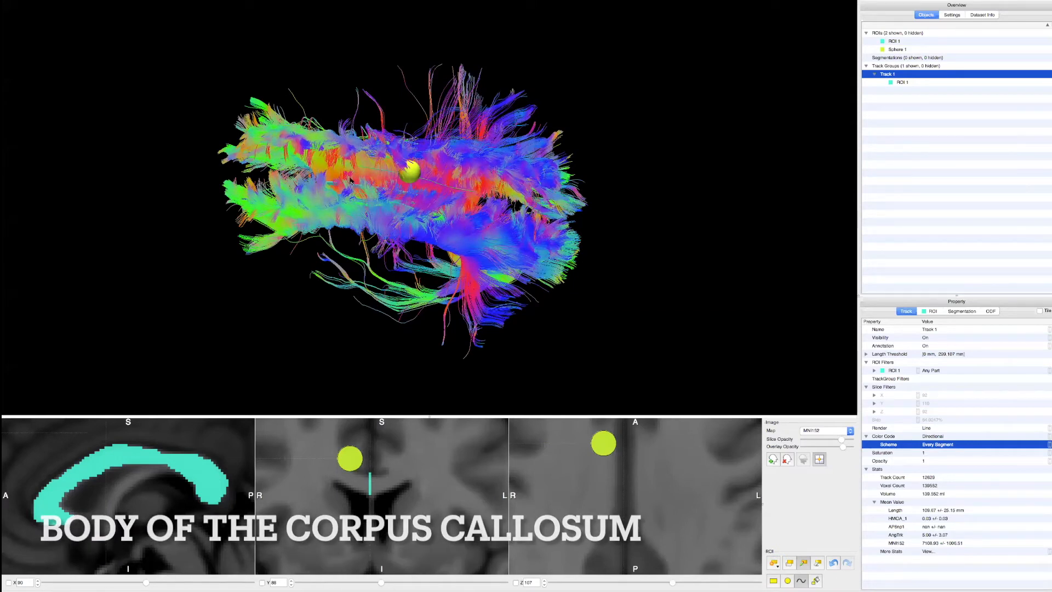
{"action": "scroll", "coordinate": [429, 216], "scroll_direction": "up", "scroll_amount": 5}
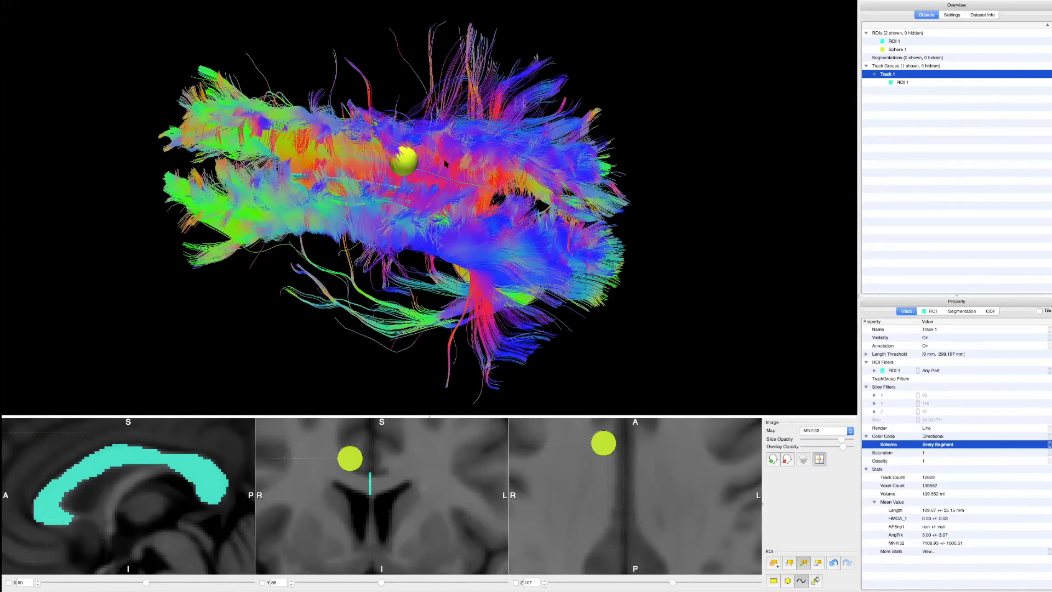
{"action": "scroll", "coordinate": [430, 217], "scroll_direction": "down", "scroll_amount": 6}
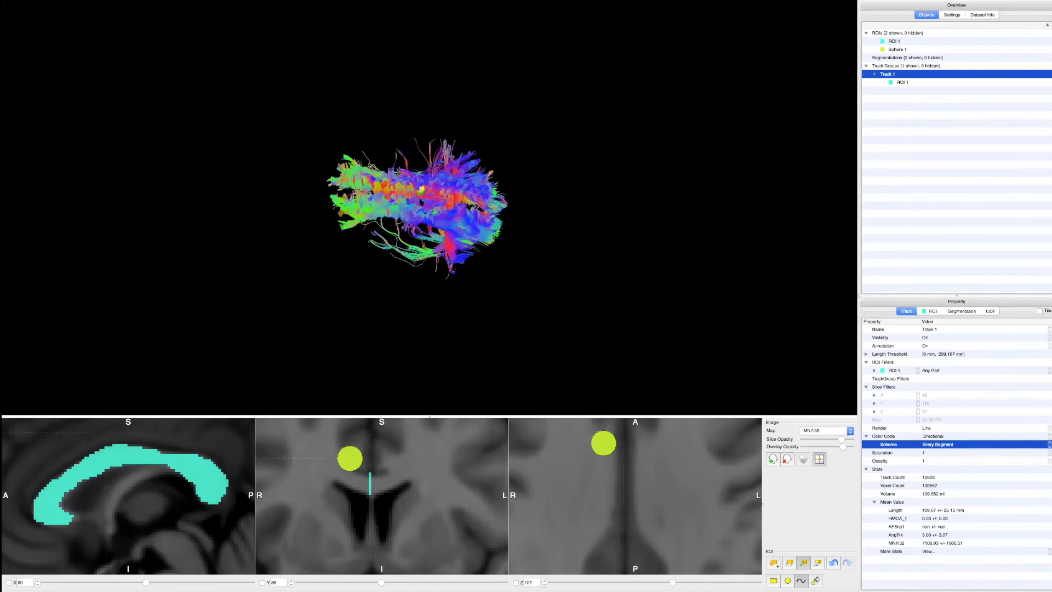
{"action": "scroll", "coordinate": [421, 201], "scroll_direction": "up", "scroll_amount": 6}
{"action": "scroll", "coordinate": [394, 205], "scroll_direction": "down", "scroll_amount": 6}
Inspect the rostrum and tapetum fibres of the corpus callosum from several oblique and side angles
{"action": "left_click_drag", "start_coordinate": [395, 205], "coordinate": [363, 96]}
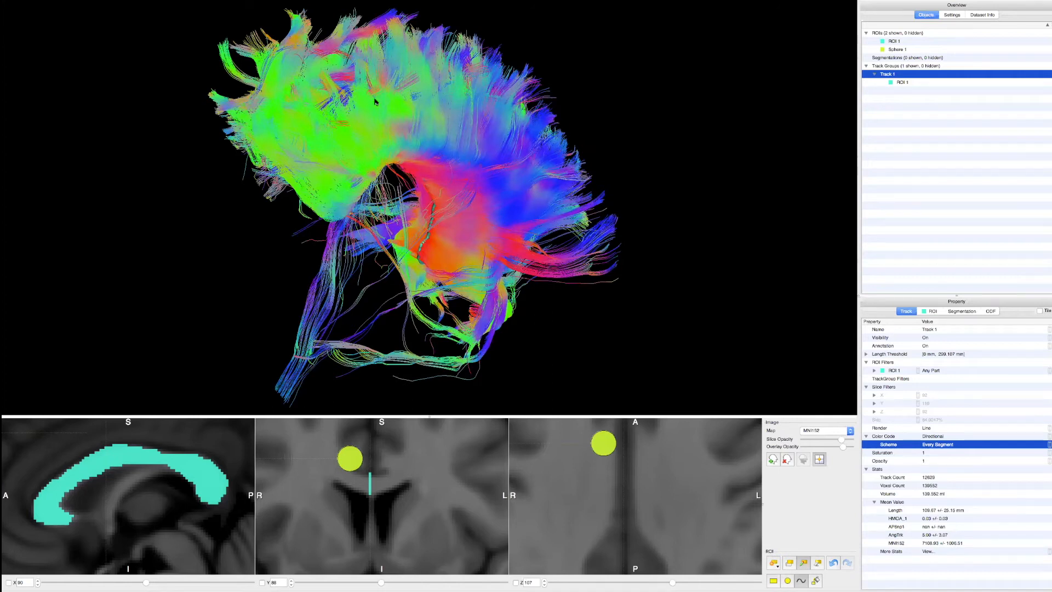
{"action": "mouse_move", "coordinate": [336, 148]}
{"action": "left_mouse_down"}
{"action": "mouse_move", "coordinate": [320, 156]}
{"action": "mouse_move", "coordinate": [285, 135]}
{"action": "mouse_move", "coordinate": [267, 117]}
{"action": "mouse_move", "coordinate": [272, 109]}
{"action": "mouse_move", "coordinate": [321, 153]}
{"action": "left_mouse_up"}
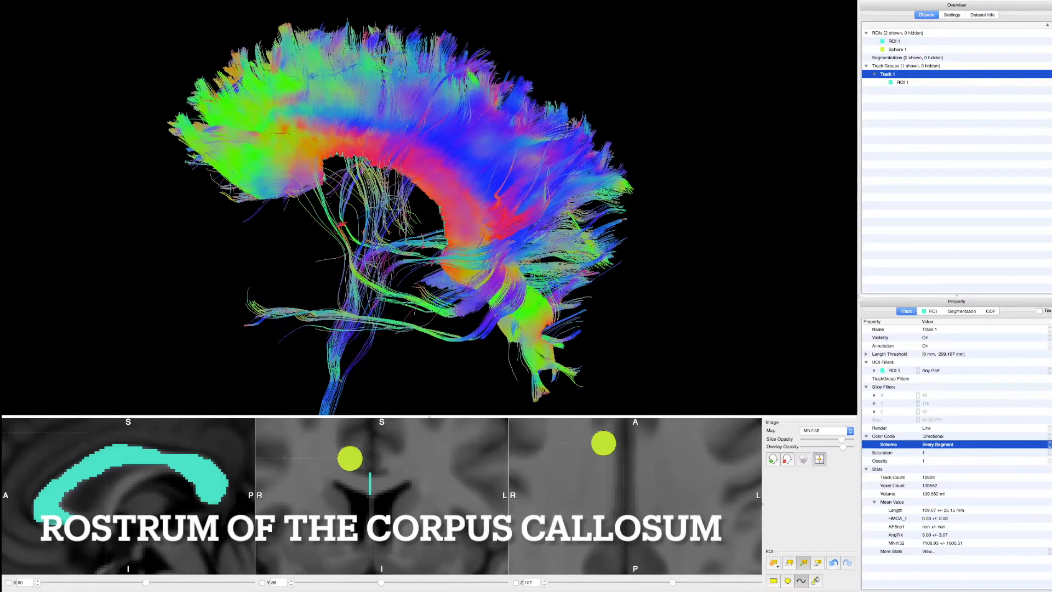
{"action": "left_click_drag", "start_coordinate": [487, 223], "coordinate": [355, 261]}
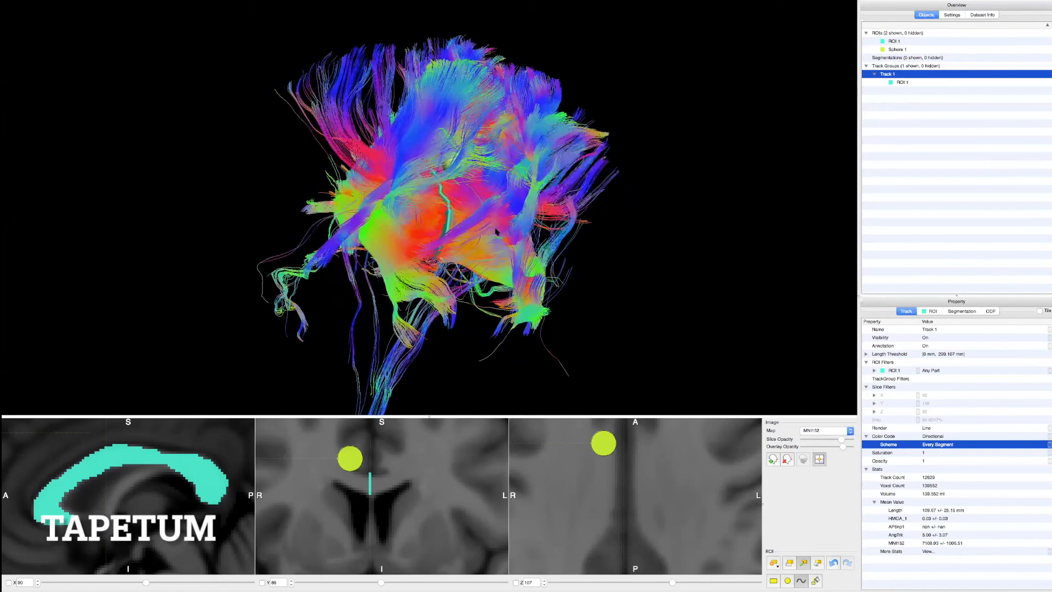
{"action": "left_click_drag", "start_coordinate": [496, 229], "coordinate": [467, 236]}
{"action": "left_click_drag", "start_coordinate": [528, 252], "coordinate": [909, 256]}
{"action": "left_click_drag", "start_coordinate": [475, 193], "coordinate": [370, 166]}
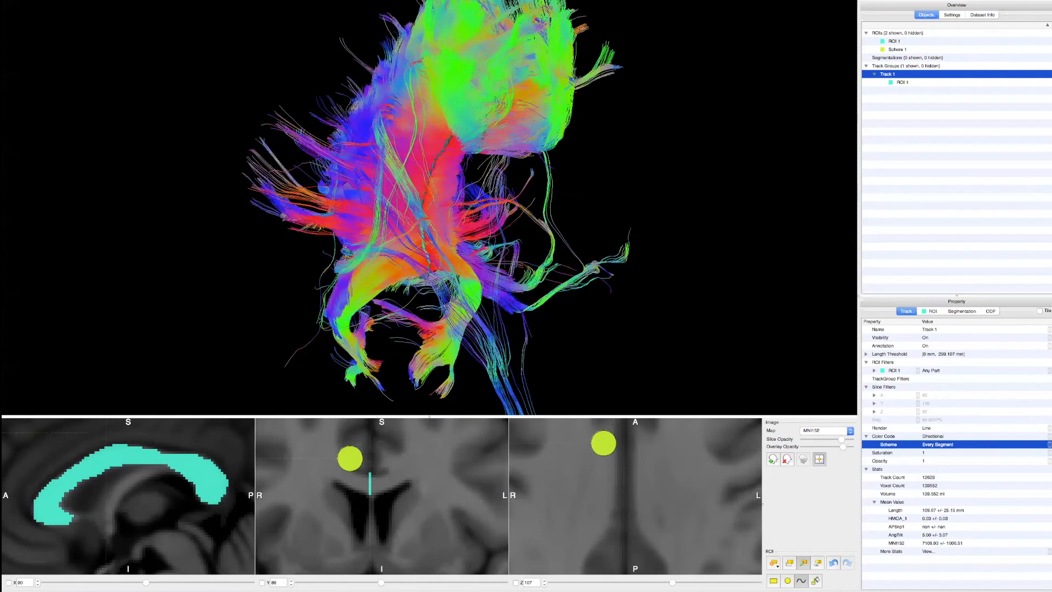
{"action": "left_click_drag", "start_coordinate": [447, 171], "coordinate": [577, 90]}
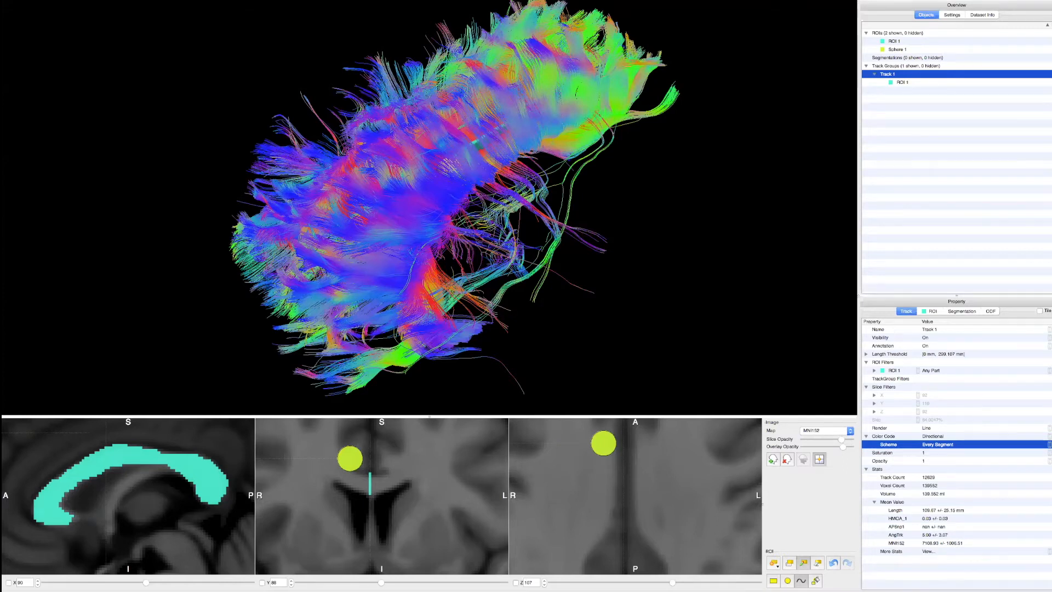
{"action": "left_click_drag", "start_coordinate": [439, 210], "coordinate": [500, 138]}
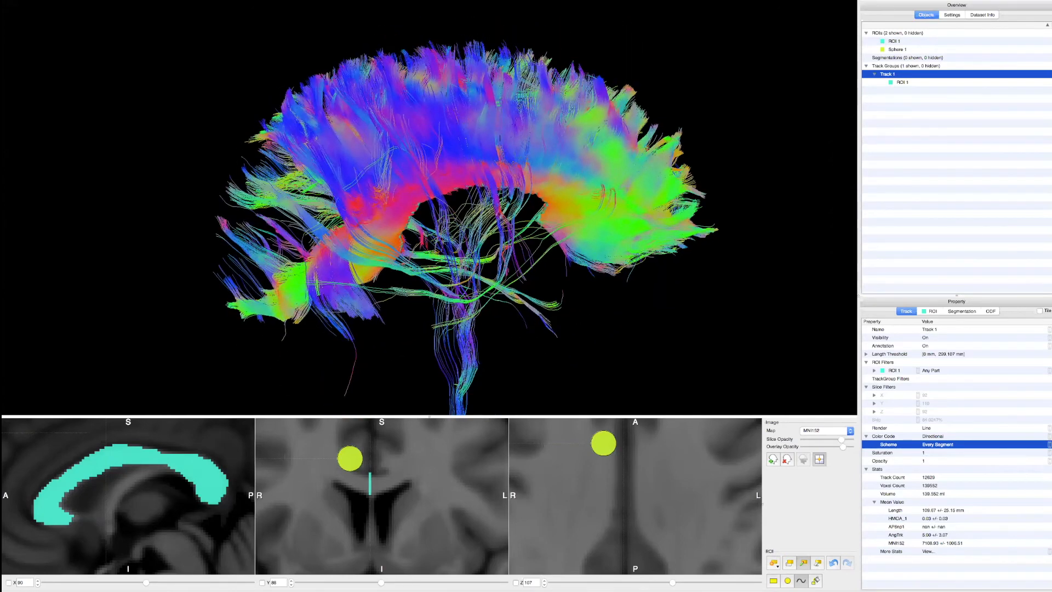
{"action": "left_click_drag", "start_coordinate": [585, 202], "coordinate": [397, 189]}
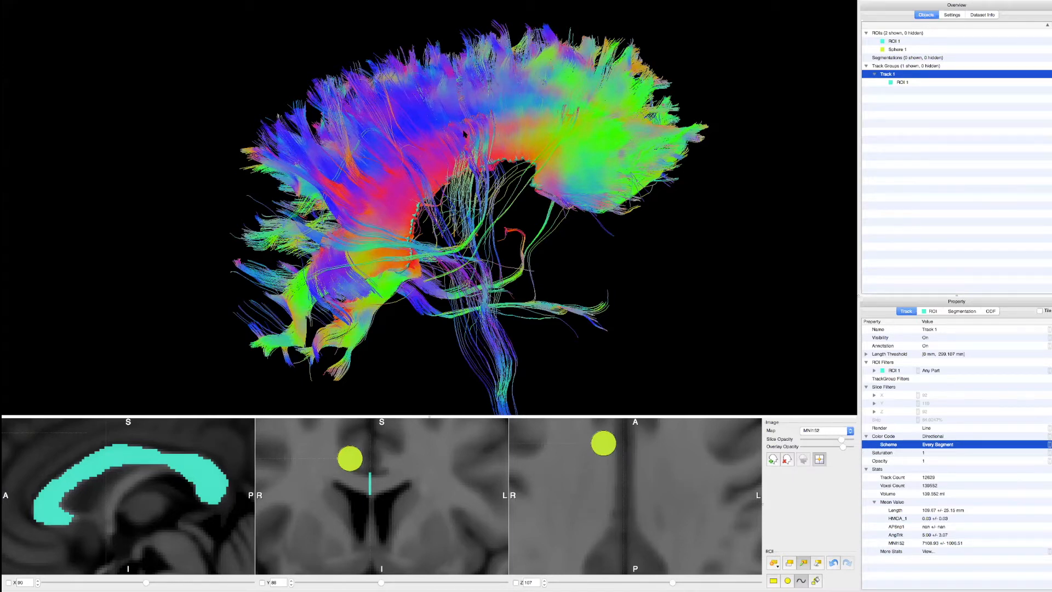
Examine the corpus callosum tracks of ROI 1 from above, the sides, behind and several oblique angles
{"action": "left_click_drag", "start_coordinate": [432, 125], "coordinate": [347, 120]}
{"action": "left_click_drag", "start_coordinate": [521, 140], "coordinate": [504, 120]}
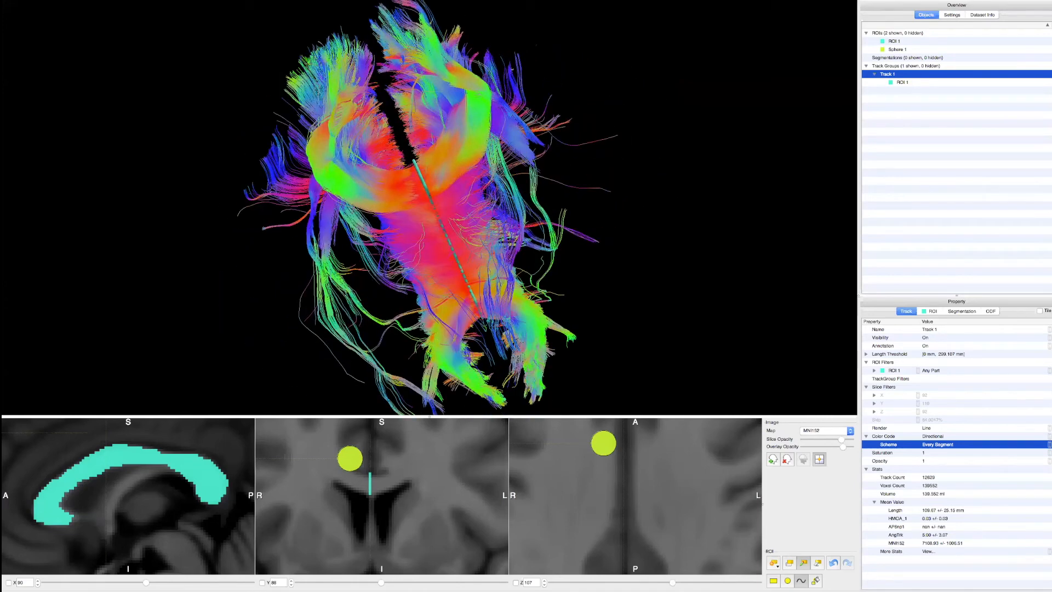
{"action": "left_click_drag", "start_coordinate": [447, 252], "coordinate": [611, 264]}
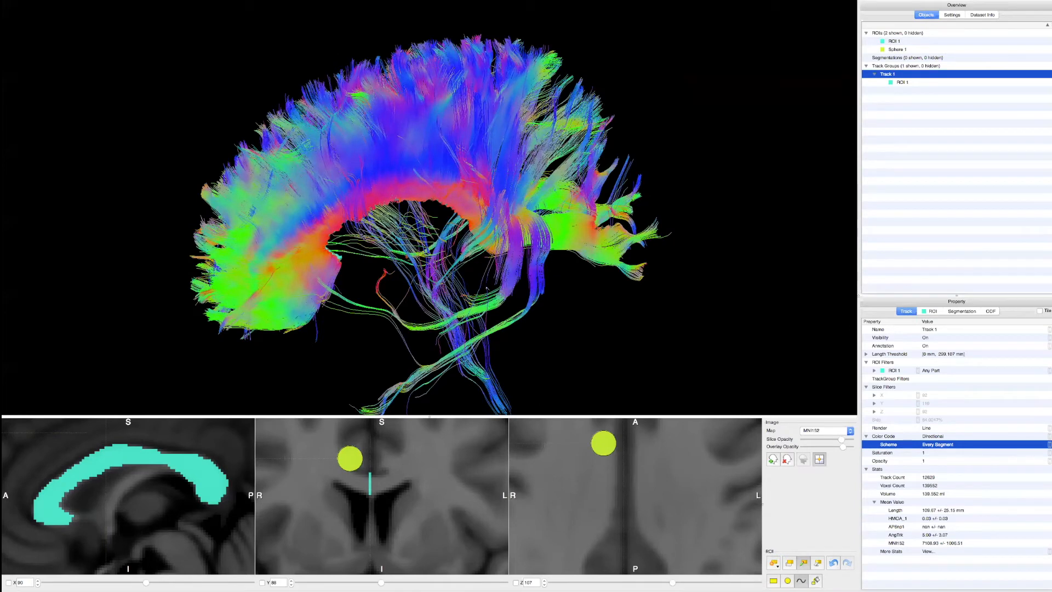
{"action": "left_click_drag", "start_coordinate": [553, 241], "coordinate": [394, 185]}
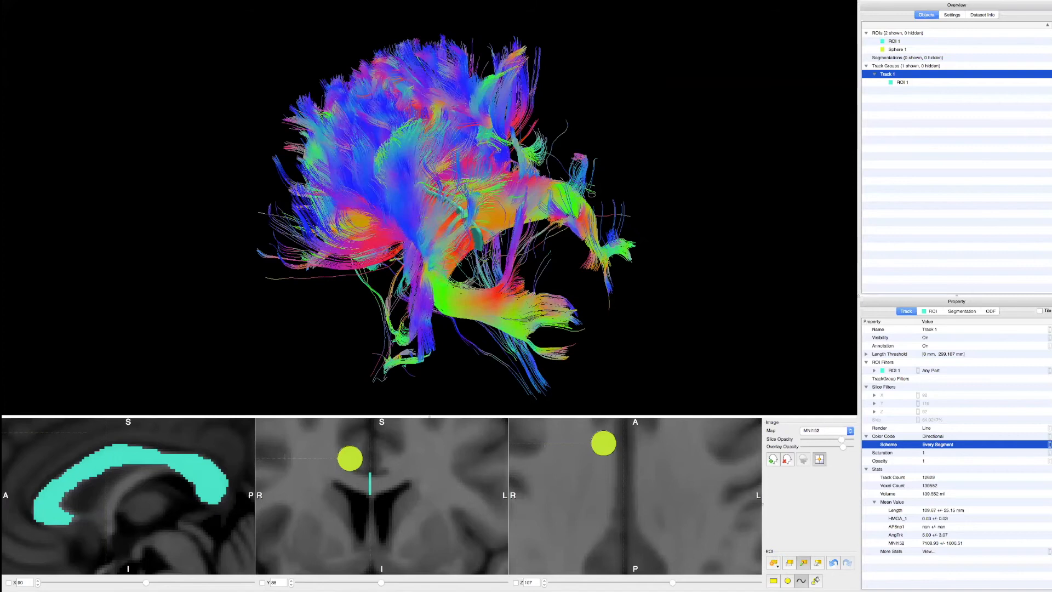
{"action": "left_click_drag", "start_coordinate": [519, 307], "coordinate": [351, 167]}
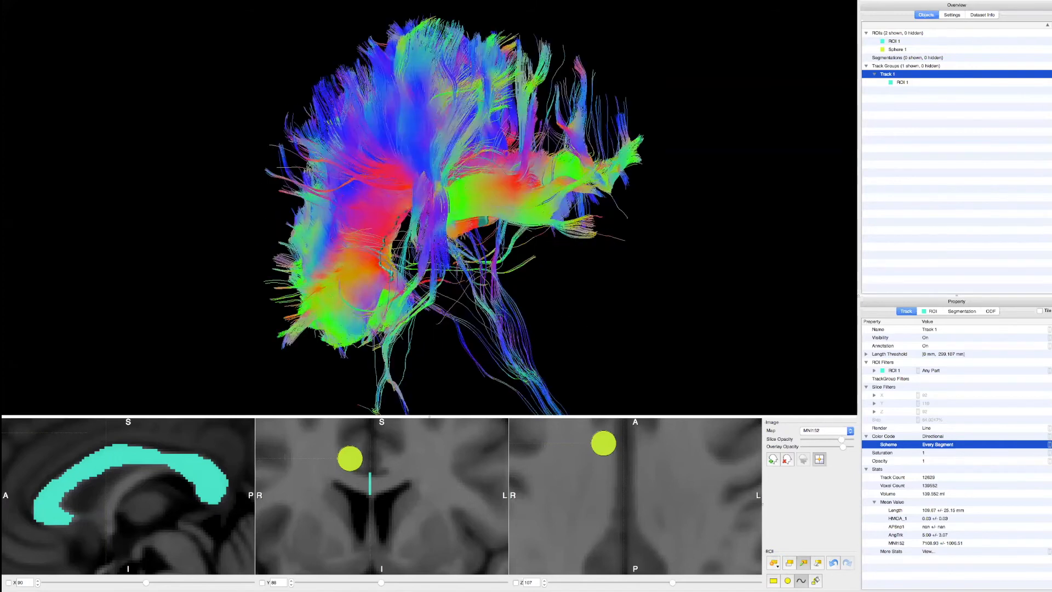
{"action": "left_click_drag", "start_coordinate": [520, 347], "coordinate": [390, 362]}
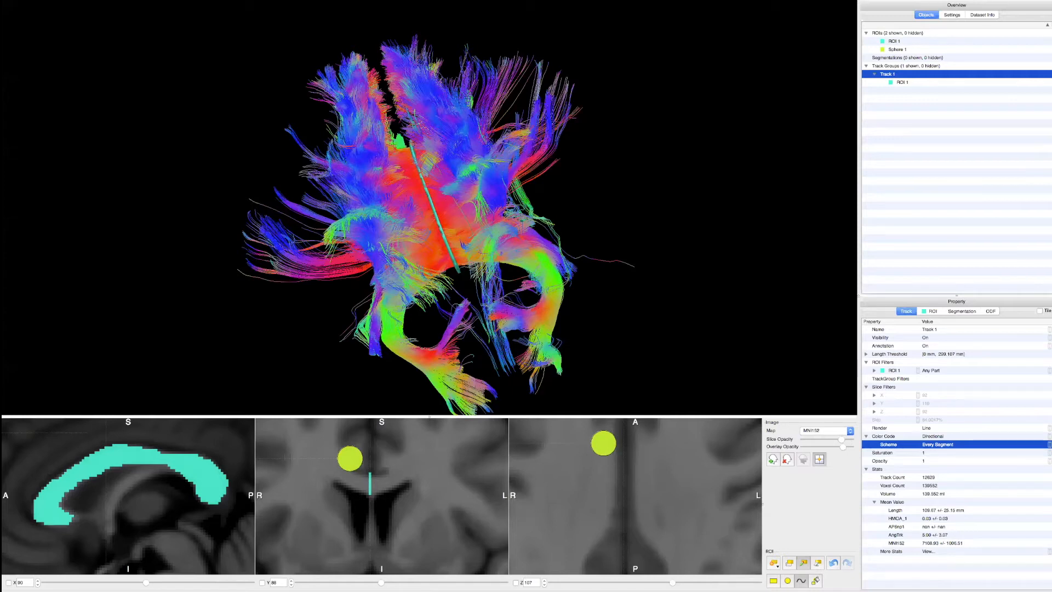
{"action": "left_click_drag", "start_coordinate": [285, 219], "coordinate": [500, 153]}
{"action": "left_click_drag", "start_coordinate": [542, 231], "coordinate": [385, 219]}
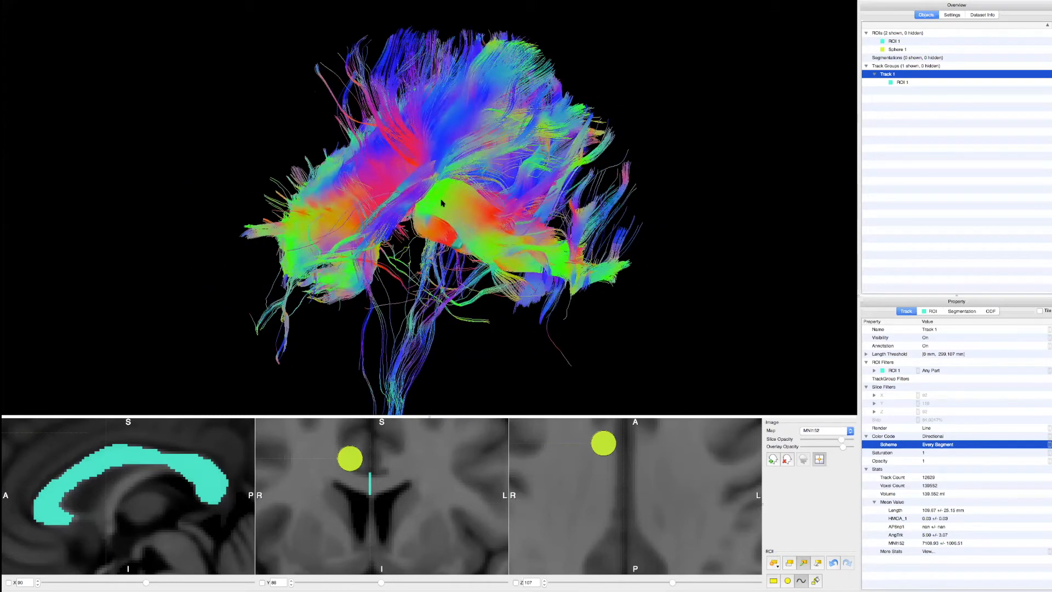
{"action": "left_click_drag", "start_coordinate": [586, 282], "coordinate": [329, 282]}
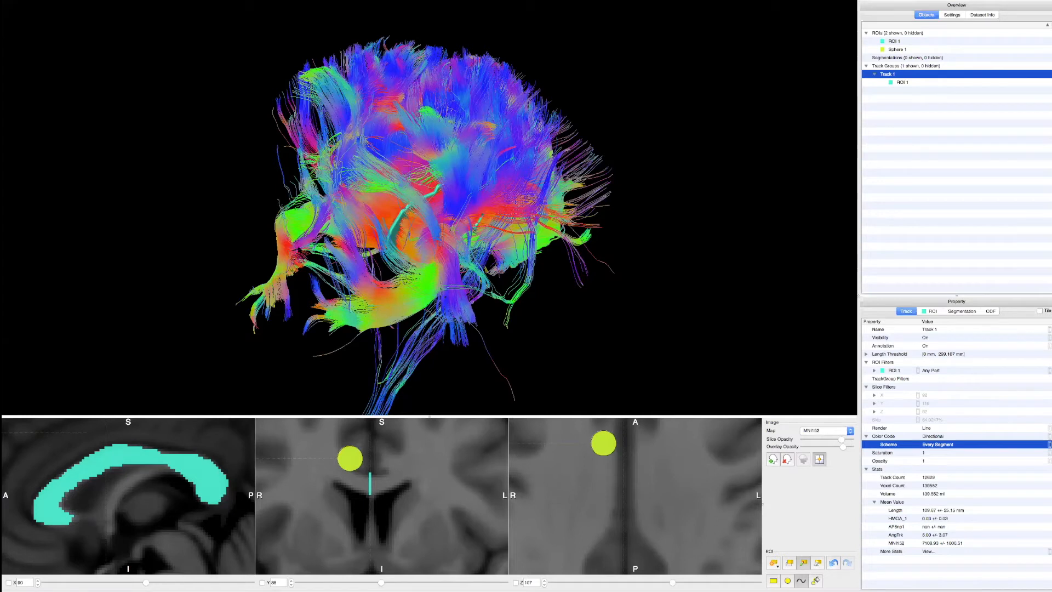
{"action": "left_click_drag", "start_coordinate": [478, 222], "coordinate": [484, 220]}
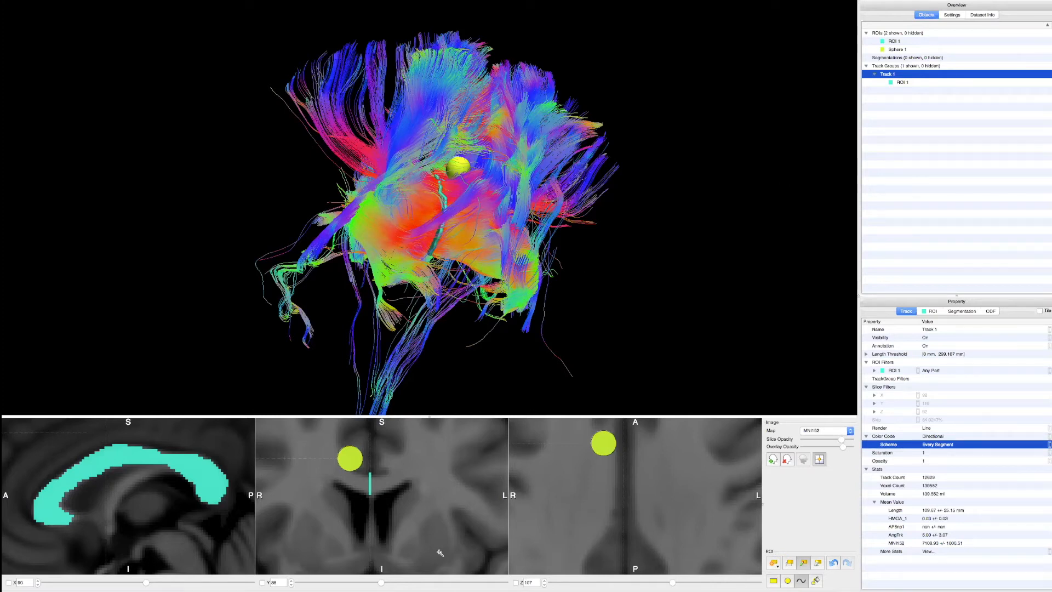
Move the coronal slice to Y 164 through the occipital region and display it in the 3D view
{"action": "scroll", "coordinate": [440, 552], "scroll_direction": "down", "scroll_amount": 5}
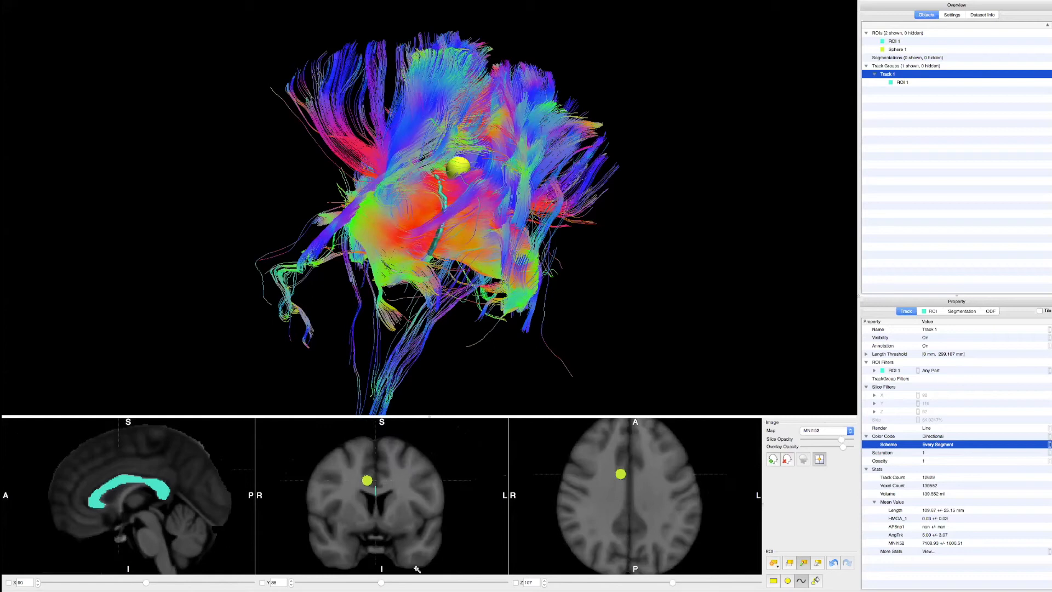
{"action": "left_click_drag", "start_coordinate": [380, 584], "coordinate": [432, 585]}
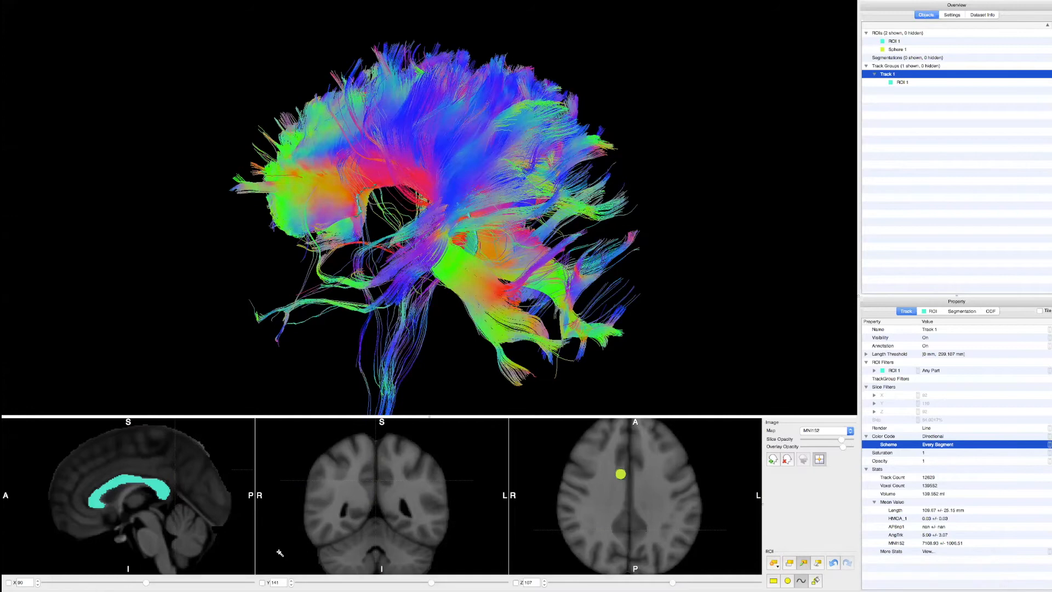
{"action": "left_click", "coordinate": [263, 583]}
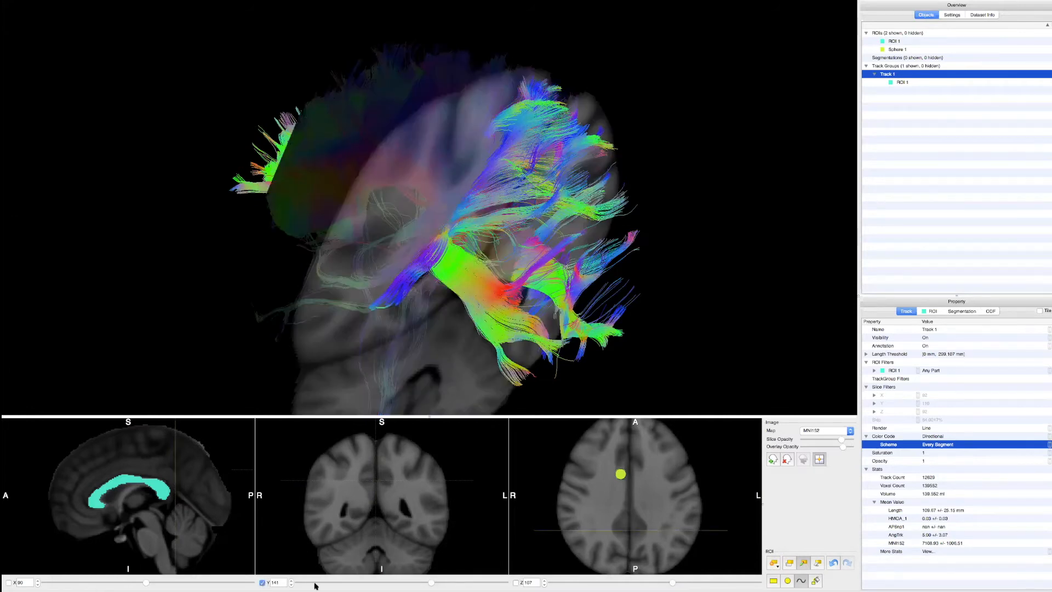
{"action": "left_click_drag", "start_coordinate": [430, 582], "coordinate": [452, 583]}
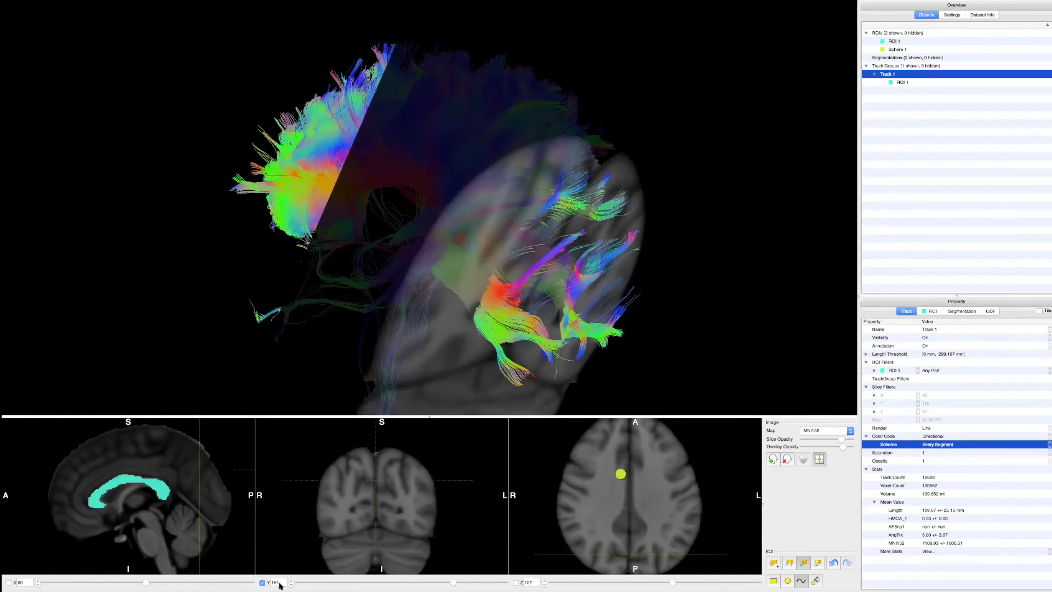
Inspect the posterior tracks against the coronal slice from behind and above, and hide the slice in the 3D view
{"action": "left_click_drag", "start_coordinate": [606, 296], "coordinate": [578, 292]}
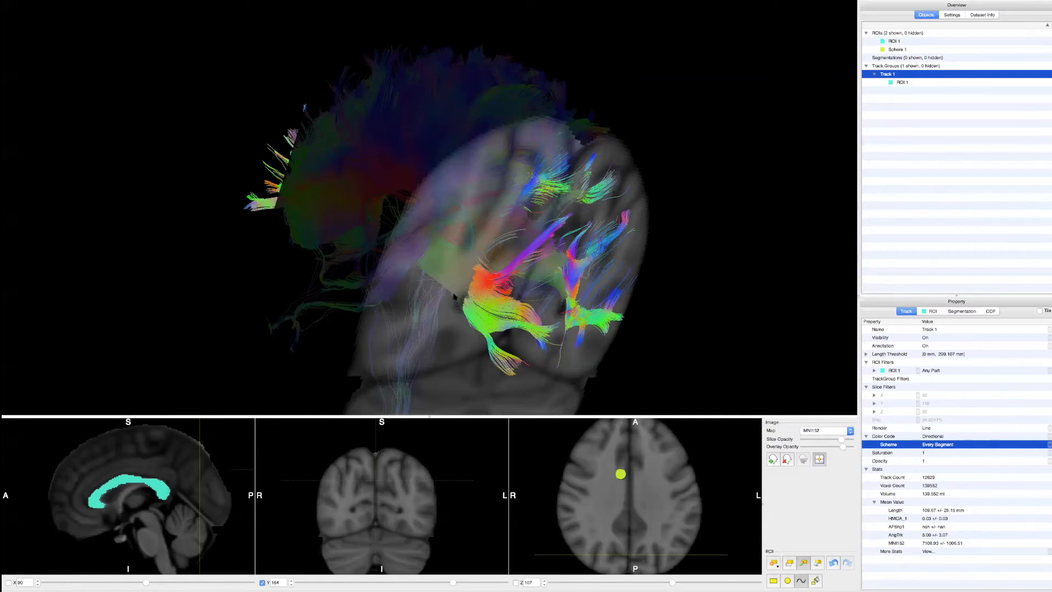
{"action": "left_click_drag", "start_coordinate": [484, 290], "coordinate": [314, 264]}
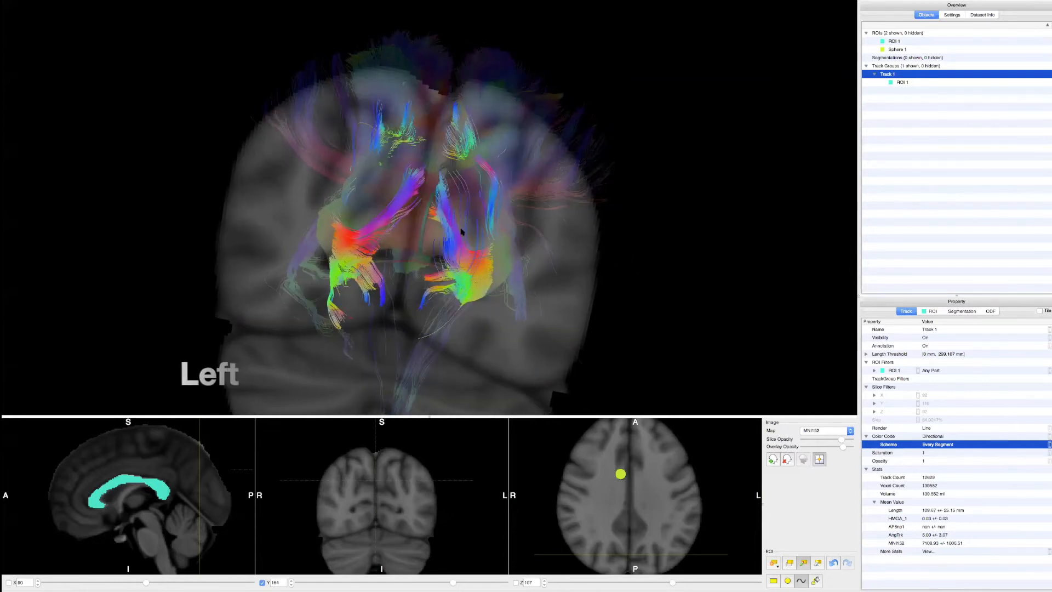
{"action": "left_click_drag", "start_coordinate": [462, 230], "coordinate": [462, 198]}
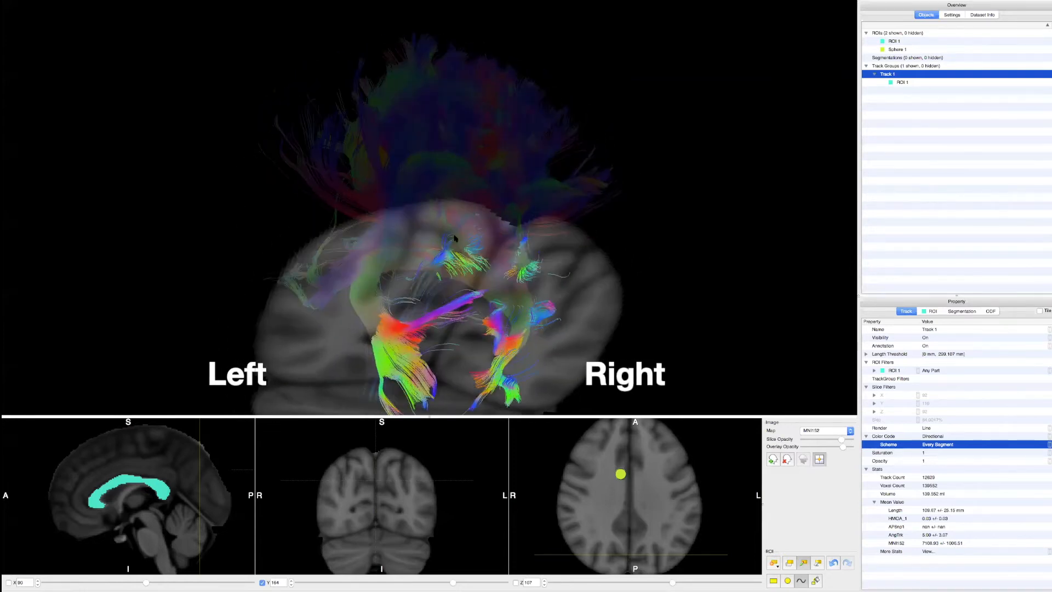
{"action": "left_click_drag", "start_coordinate": [447, 275], "coordinate": [403, 199]}
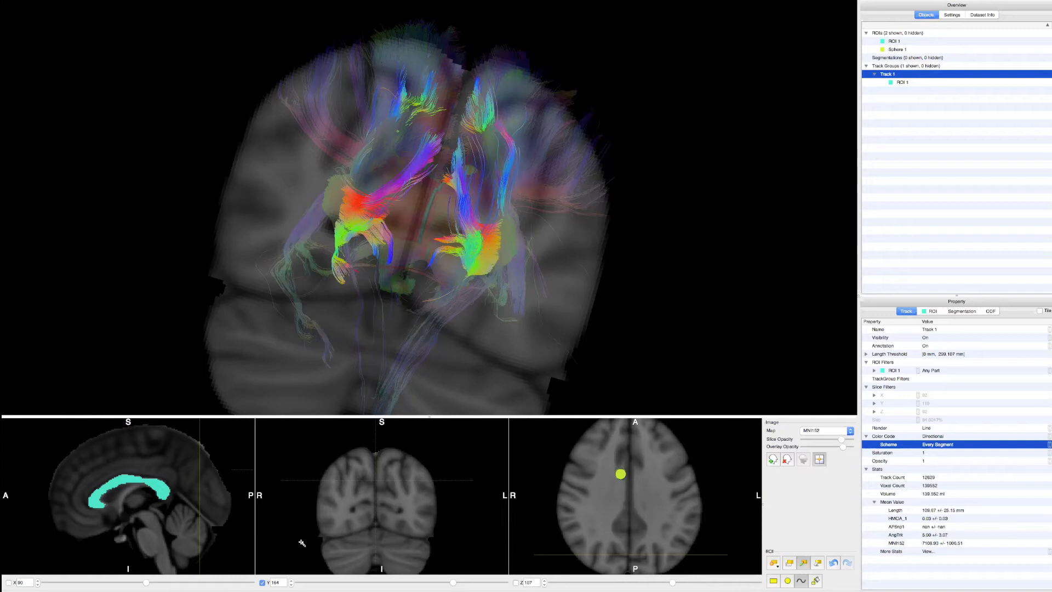
{"action": "left_click", "coordinate": [262, 582]}
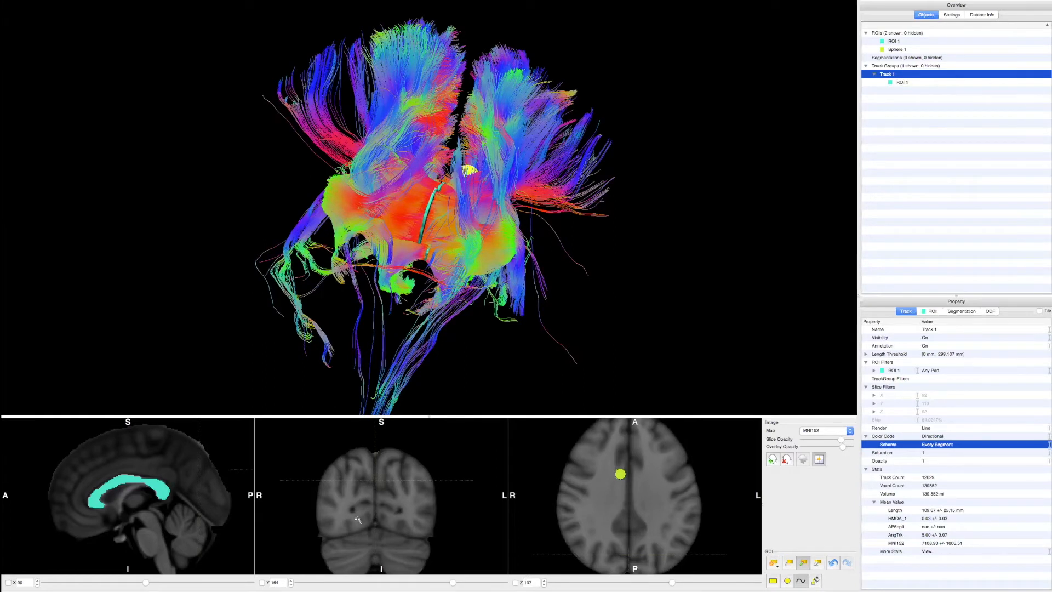
Create a new hand-drawn ROI and outline the right occipital region on the coronal slice
{"action": "left_click", "coordinate": [773, 564]}
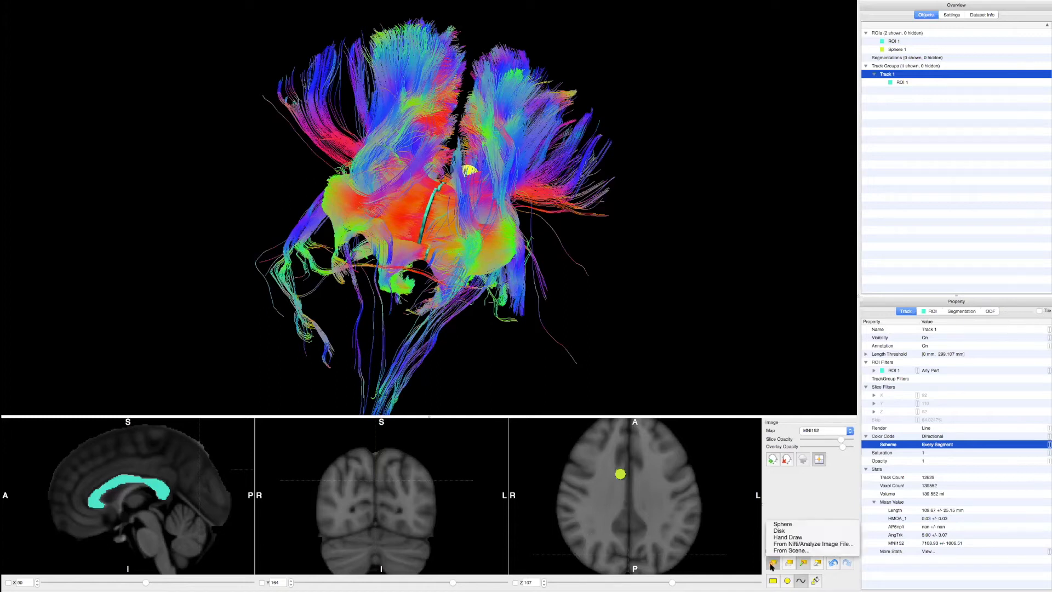
{"action": "left_click", "coordinate": [789, 539]}
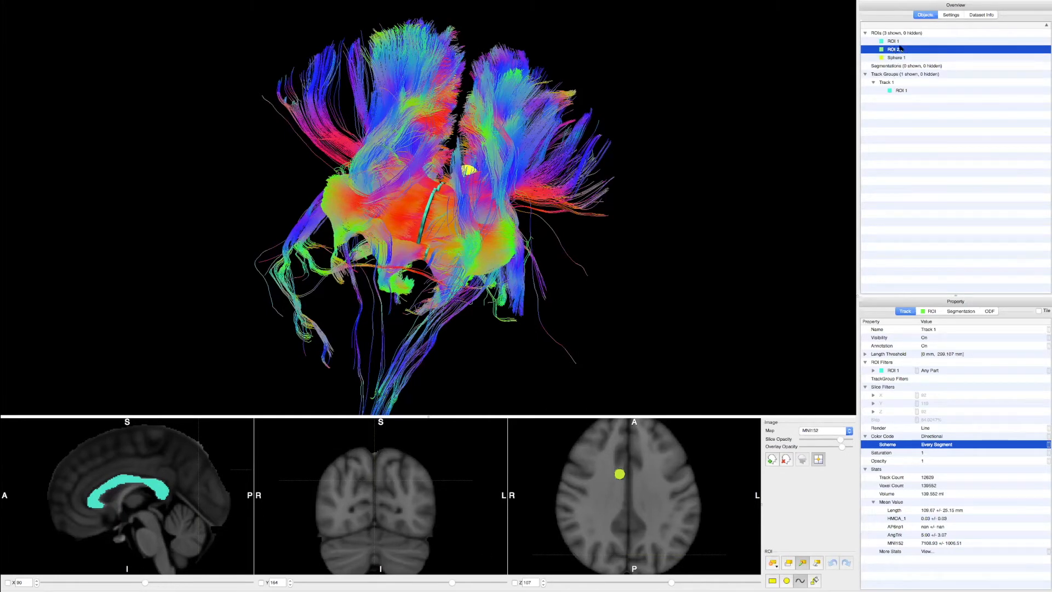
{"action": "left_click", "coordinate": [371, 524]}
{"action": "mouse_move", "coordinate": [321, 534]}
{"action": "left_mouse_down"}
{"action": "mouse_move", "coordinate": [315, 504]}
{"action": "mouse_move", "coordinate": [360, 491]}
{"action": "mouse_move", "coordinate": [374, 497]}
{"action": "mouse_move", "coordinate": [373, 515]}
{"action": "left_mouse_up"}
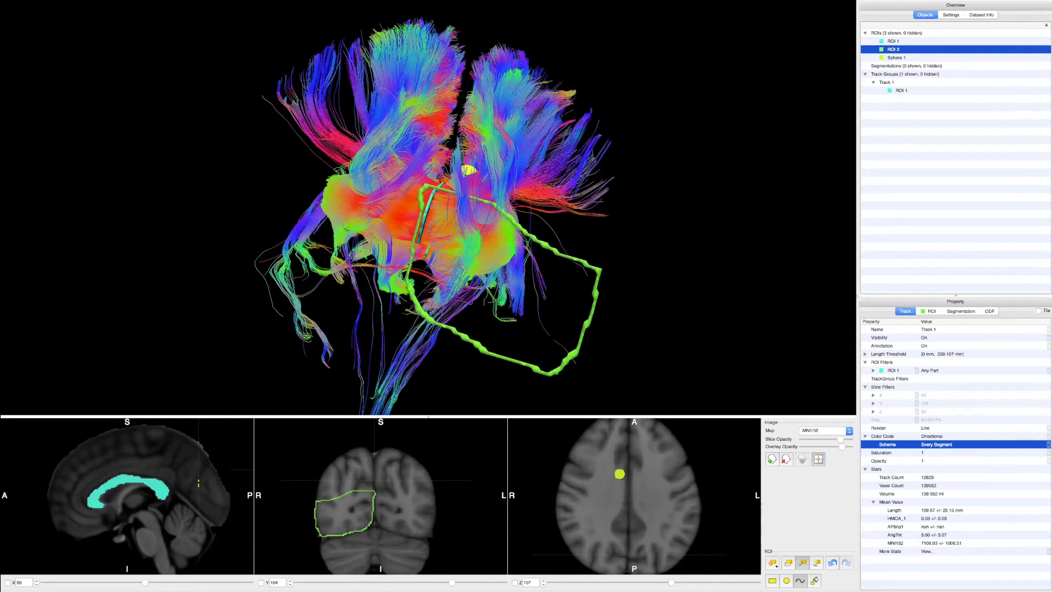
Fill the closed ROI 2 outline in the coronal slice and check its placement relative to the posterior tracks in 3D
{"action": "left_click_drag", "start_coordinate": [493, 164], "coordinate": [364, 211]}
{"action": "left_click", "coordinate": [814, 582]}
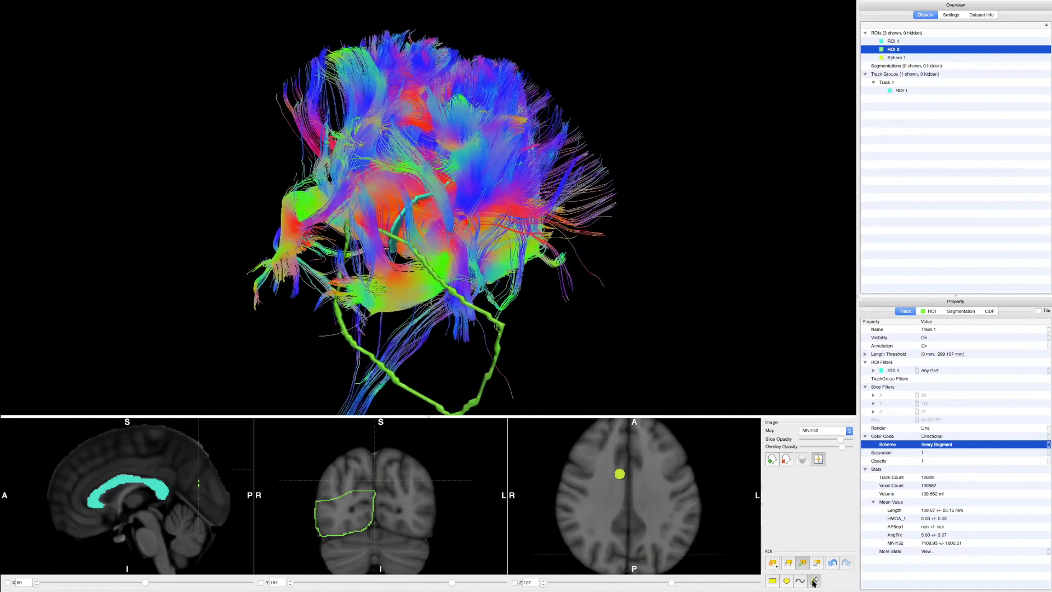
{"action": "left_click", "coordinate": [358, 518]}
{"action": "left_click_drag", "start_coordinate": [461, 352], "coordinate": [386, 82]}
{"action": "left_click_drag", "start_coordinate": [307, 170], "coordinate": [560, 237]}
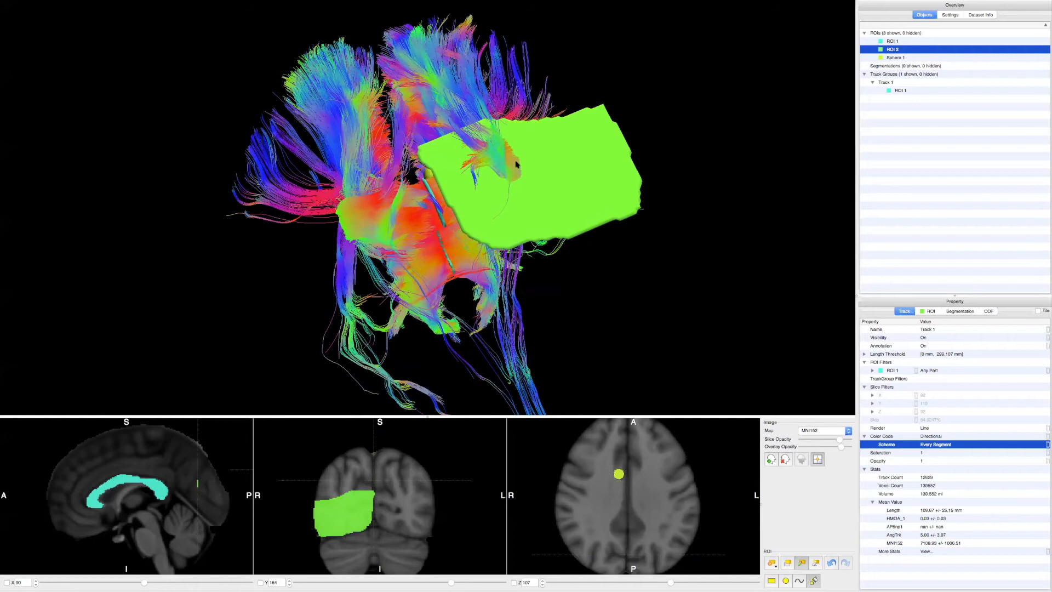
{"action": "left_click_drag", "start_coordinate": [562, 197], "coordinate": [341, 290]}
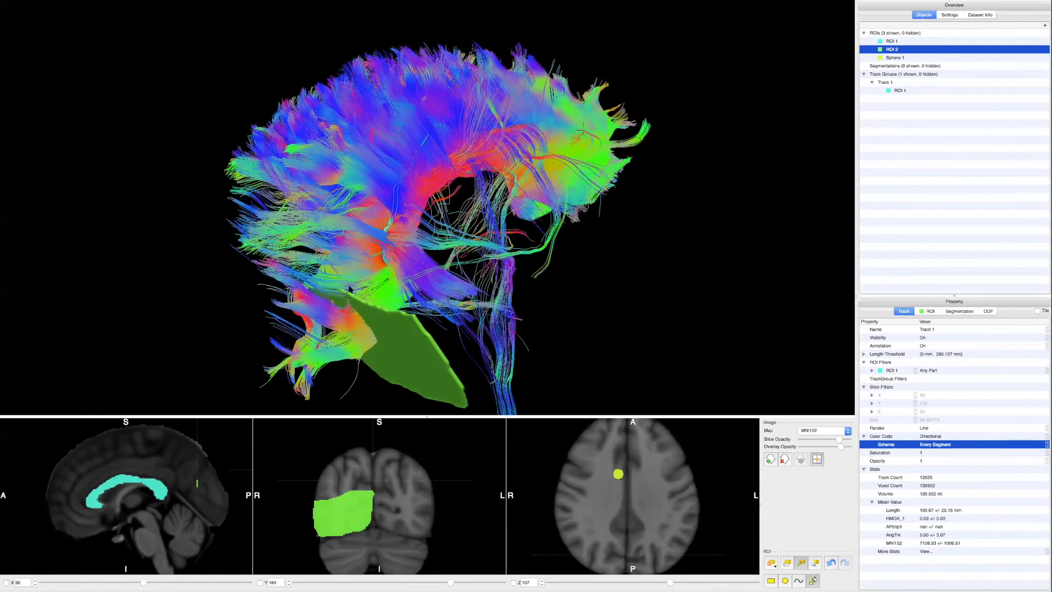
{"action": "left_click_drag", "start_coordinate": [340, 294], "coordinate": [397, 260]}
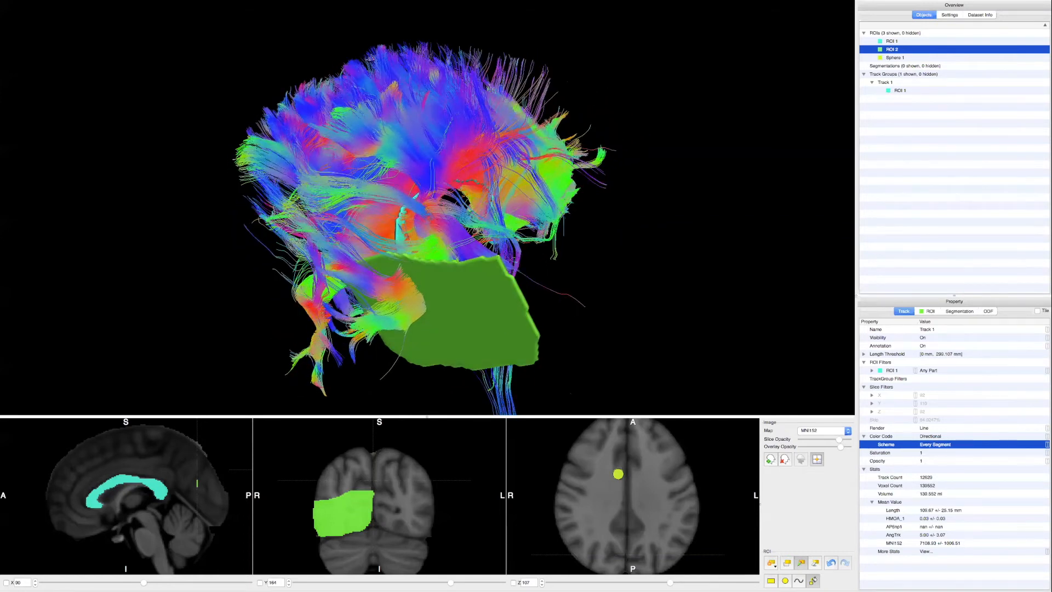
Erase a strip along the upper edge of ROI 2 in the coronal slice using the elliptical shape, and check it from the side
{"action": "left_click", "coordinate": [816, 563]}
{"action": "left_click", "coordinate": [786, 580]}
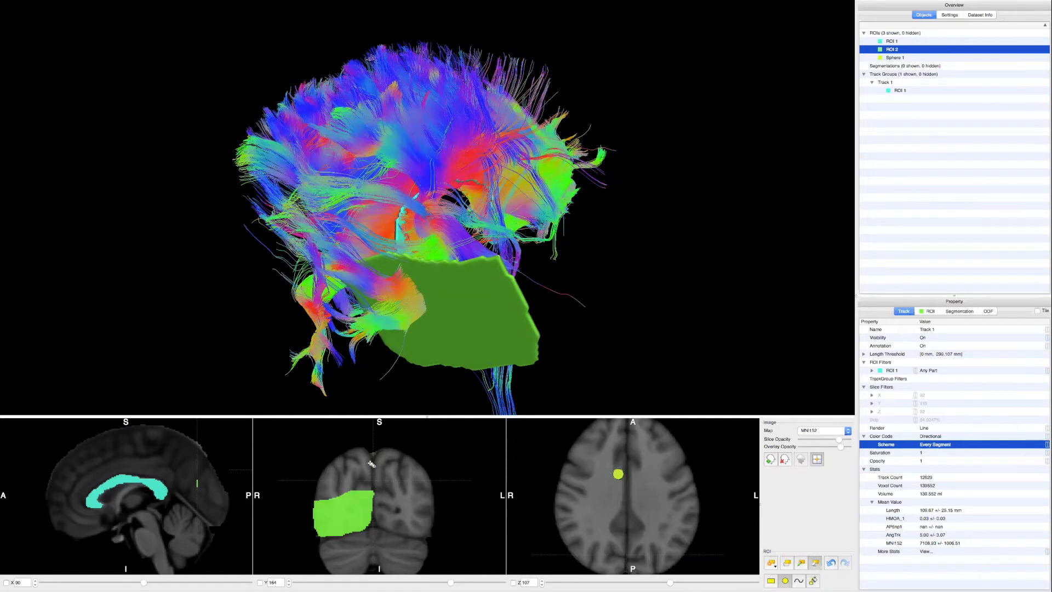
{"action": "left_click_drag", "start_coordinate": [349, 484], "coordinate": [368, 495]}
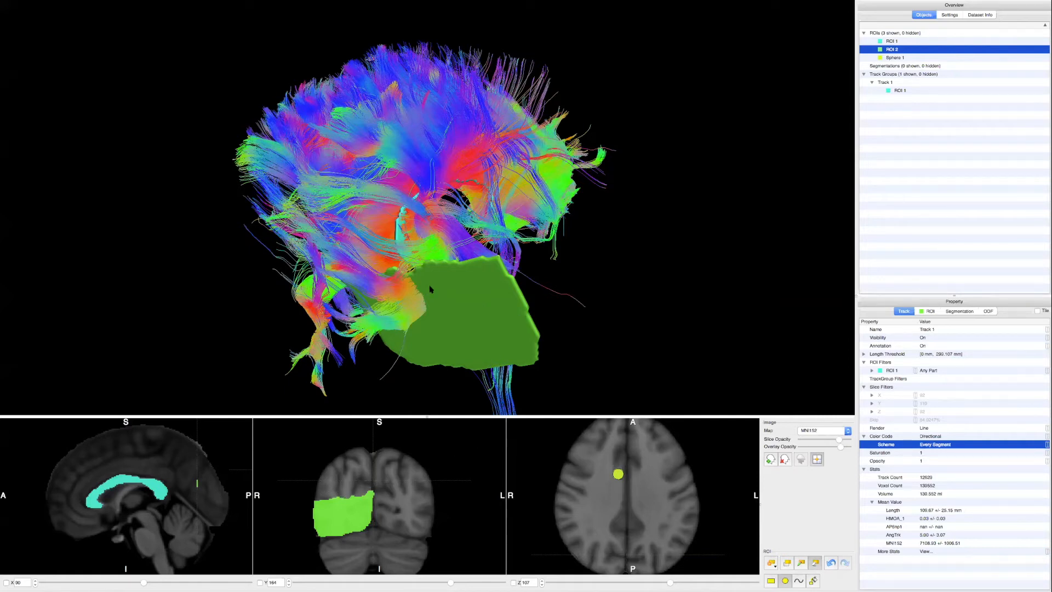
{"action": "left_click_drag", "start_coordinate": [437, 301], "coordinate": [331, 265]}
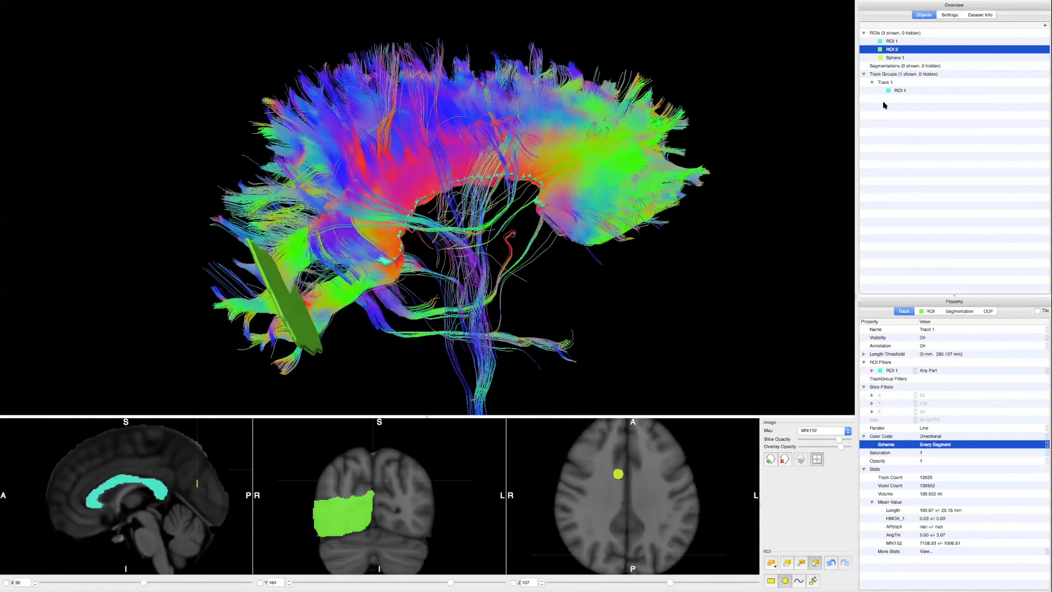
{"action": "left_click", "coordinate": [901, 82]}
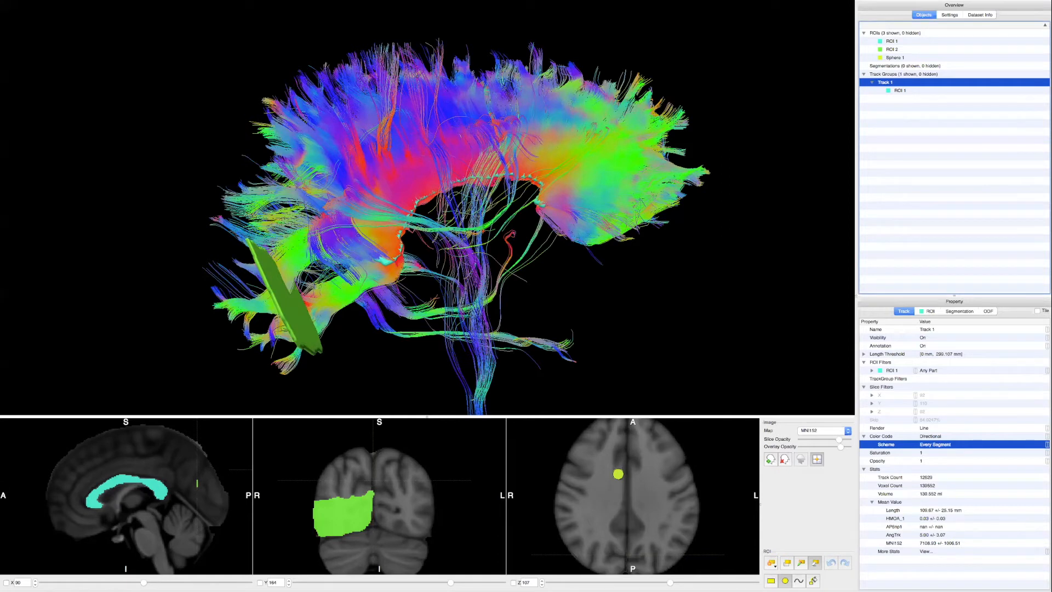
{"action": "right_click", "coordinate": [897, 85]}
{"action": "mouse_move", "coordinate": [914, 132]}
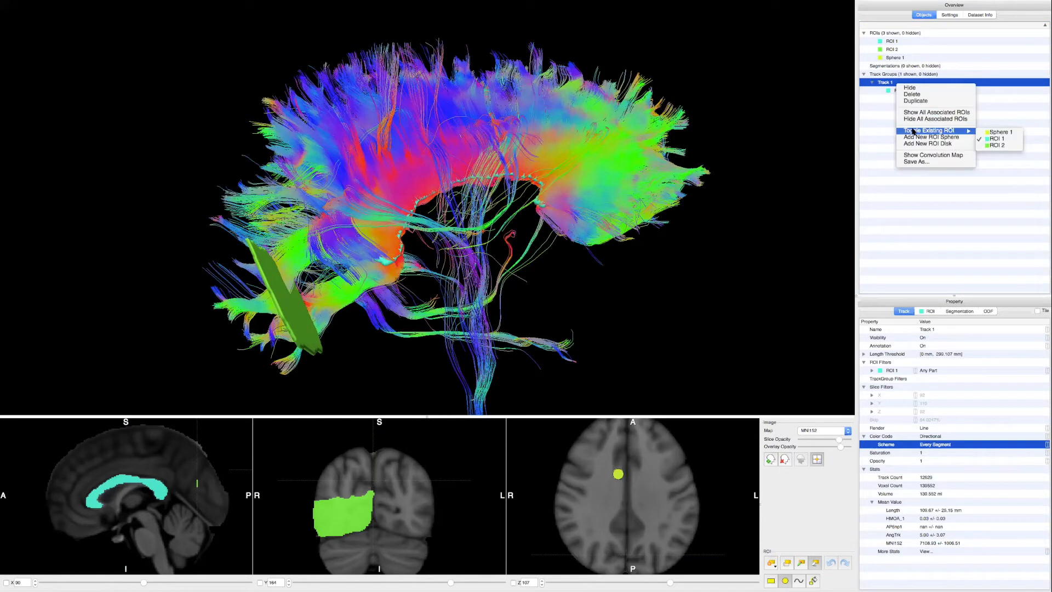
{"action": "left_click", "coordinate": [881, 91]}
Add the existing ROI 2 as a second ROI filter on Track 1
{"action": "left_click", "coordinate": [884, 82]}
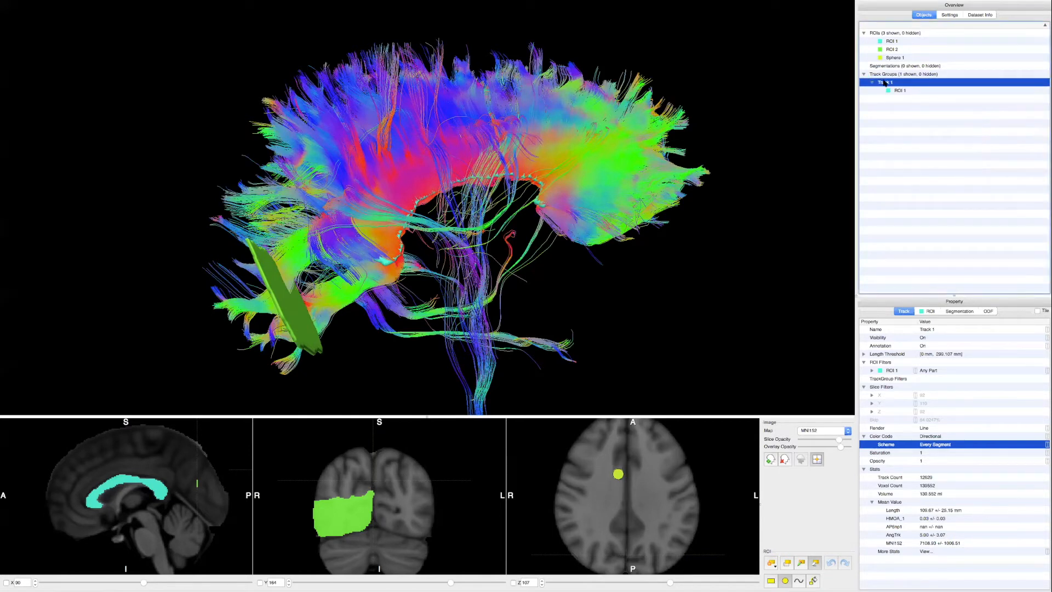
{"action": "right_click", "coordinate": [885, 82]}
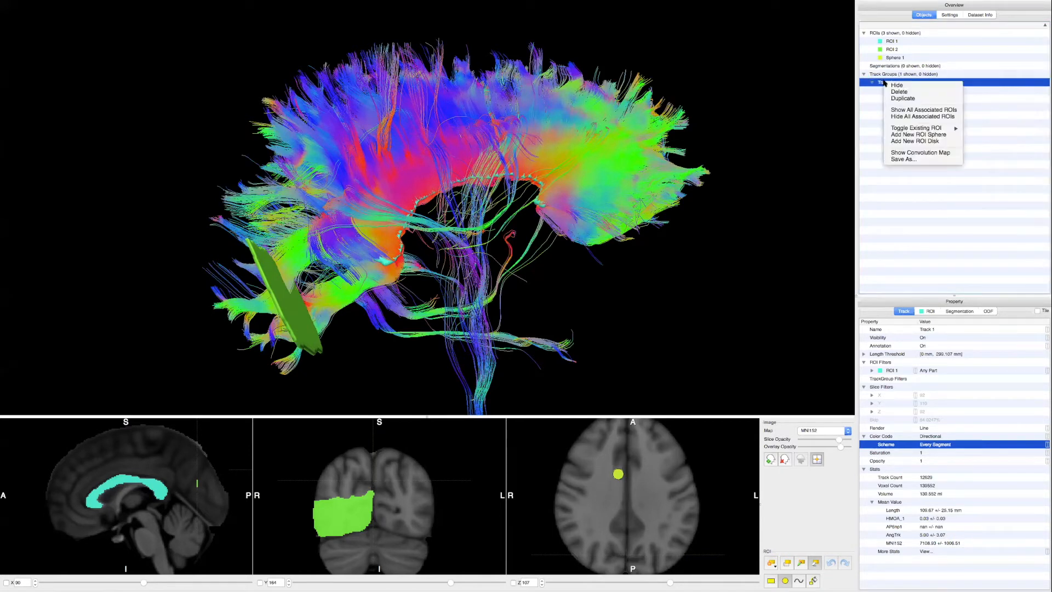
{"action": "mouse_move", "coordinate": [903, 129]}
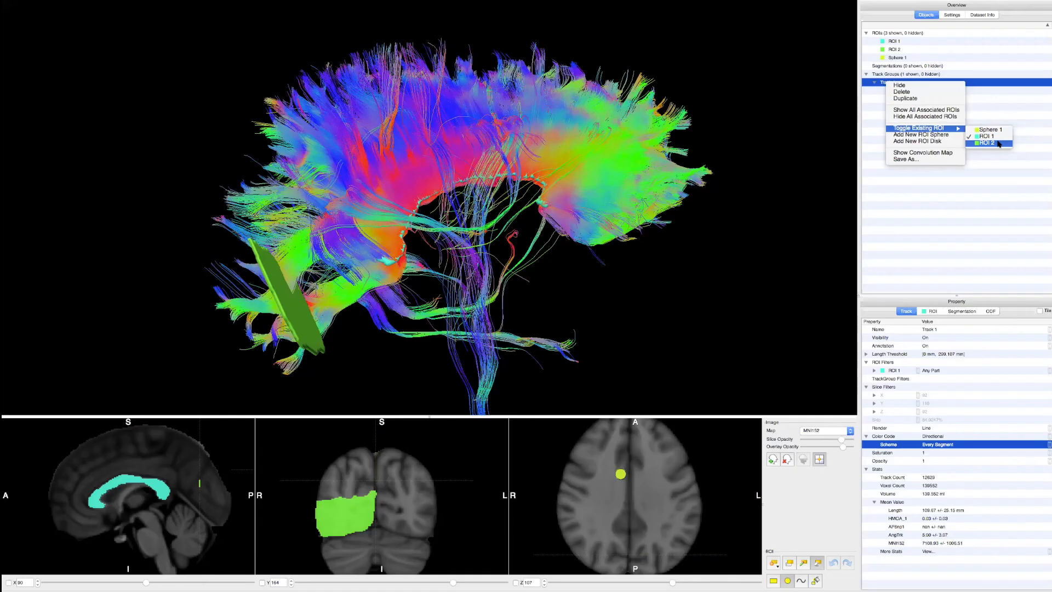
{"action": "left_click", "coordinate": [998, 143]}
Examine the tracks passing through both ROI 1 and ROI 2 from the side and from above
{"action": "left_click_drag", "start_coordinate": [350, 247], "coordinate": [541, 271]}
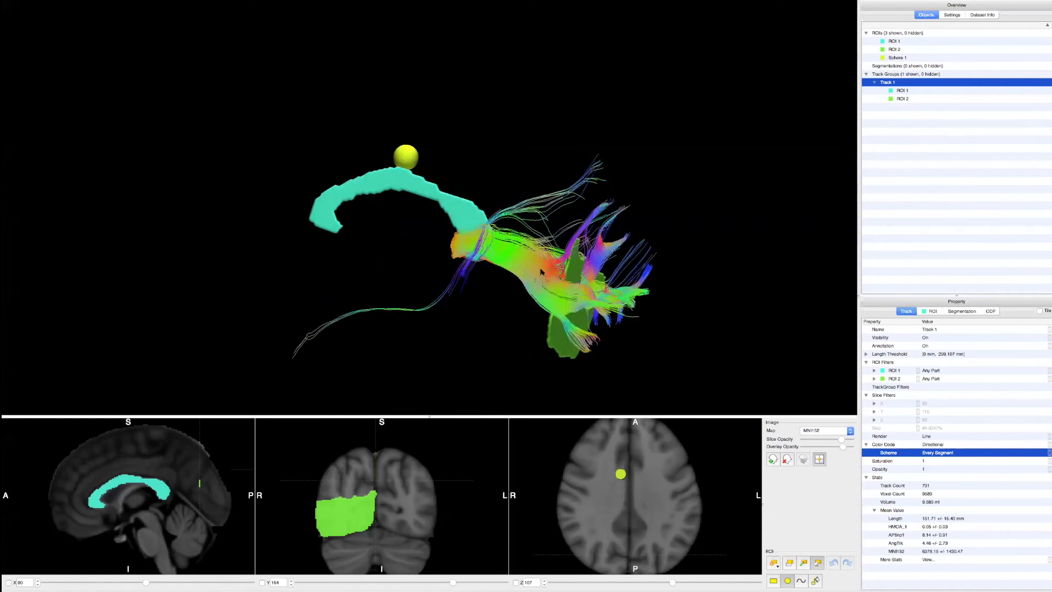
{"action": "left_click_drag", "start_coordinate": [505, 236], "coordinate": [662, 236]}
{"action": "left_click_drag", "start_coordinate": [536, 253], "coordinate": [521, 304]}
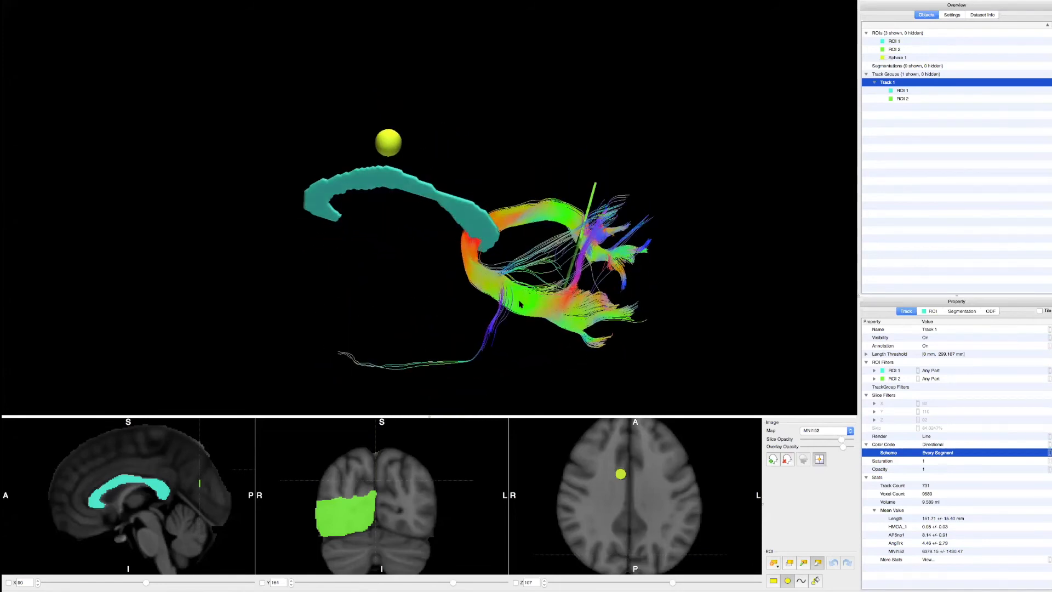
{"action": "left_click_drag", "start_coordinate": [548, 280], "coordinate": [490, 375]}
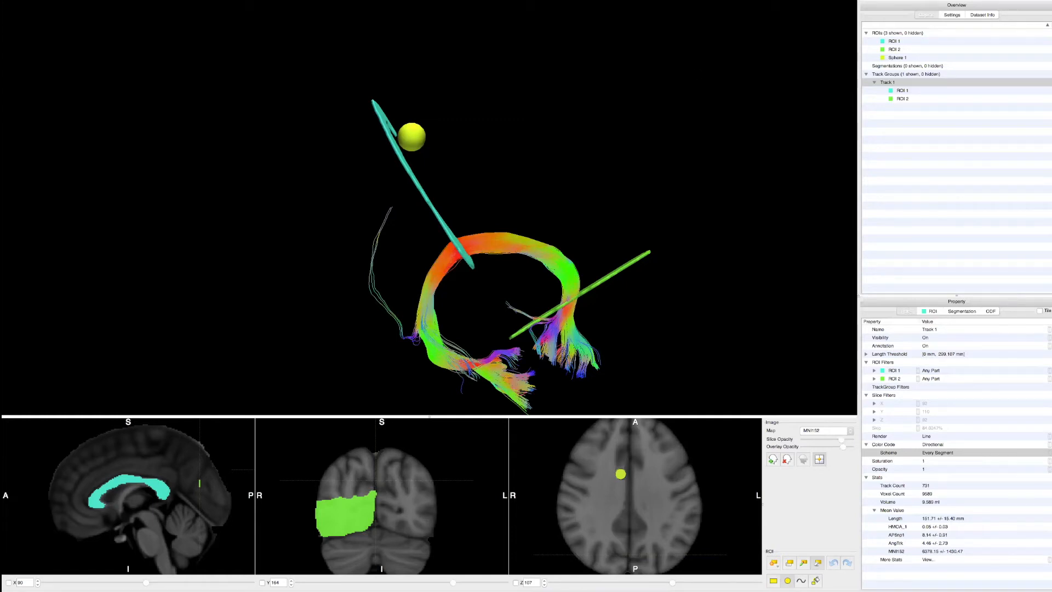
Check which existing ROIs are toggled on for Track 1, leaving the selection as it is
{"action": "left_click", "coordinate": [888, 83]}
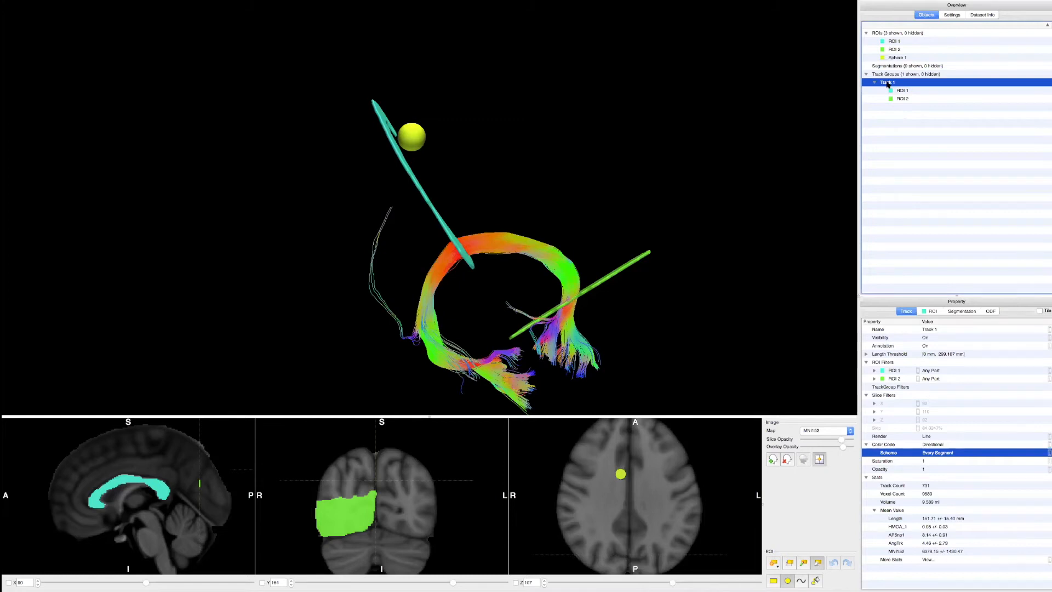
{"action": "right_click", "coordinate": [888, 84]}
{"action": "mouse_move", "coordinate": [904, 131]}
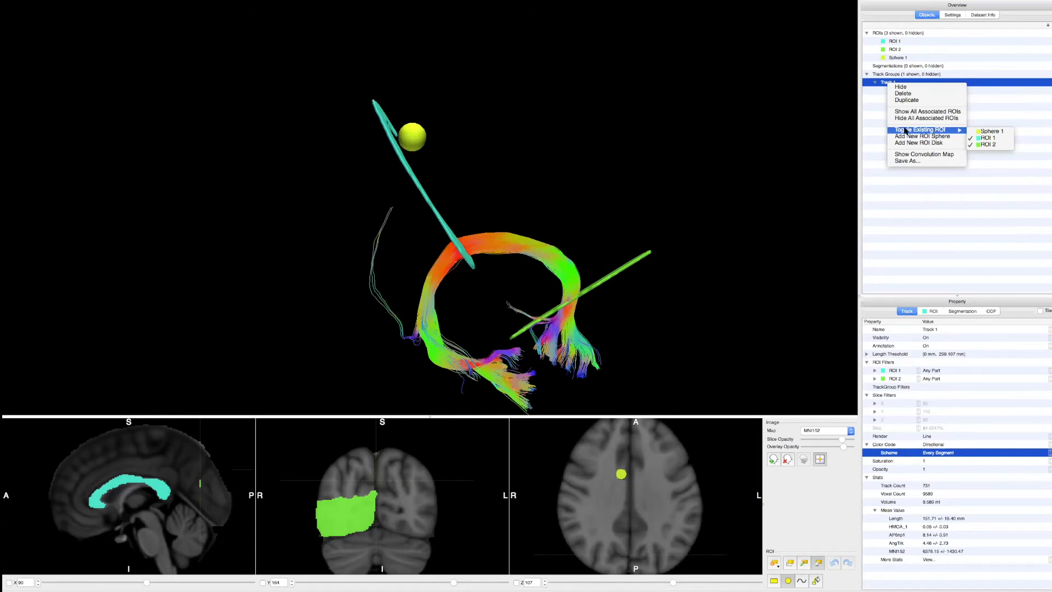
{"action": "key", "text": "Escape"}
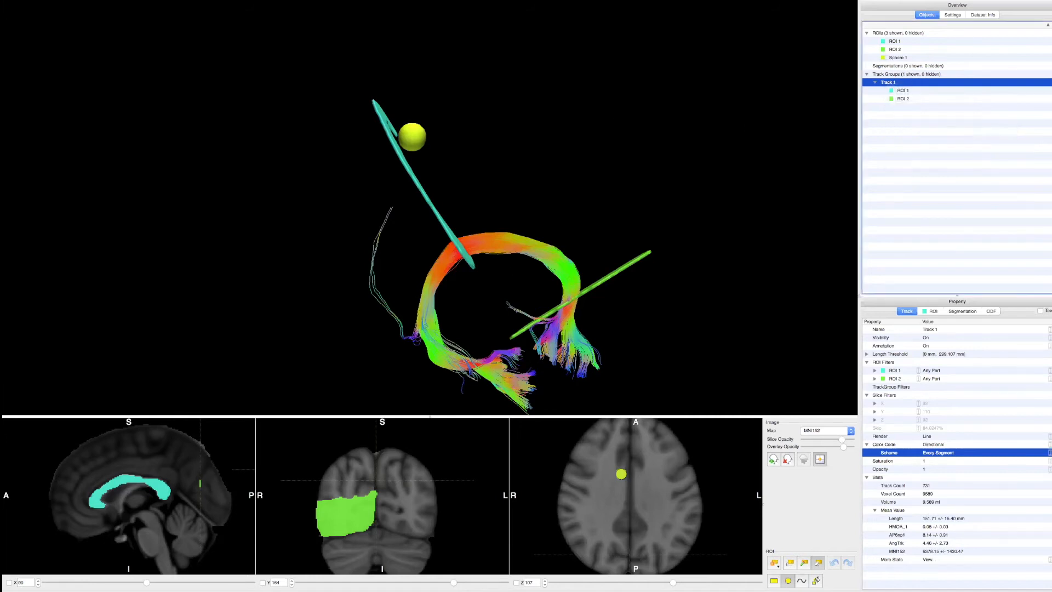
Examine the tracks through ROI 1 and ROI 2 in 3D from behind, from the side and from above, including the long stray fibres
{"action": "left_click_drag", "start_coordinate": [571, 273], "coordinate": [558, 258]}
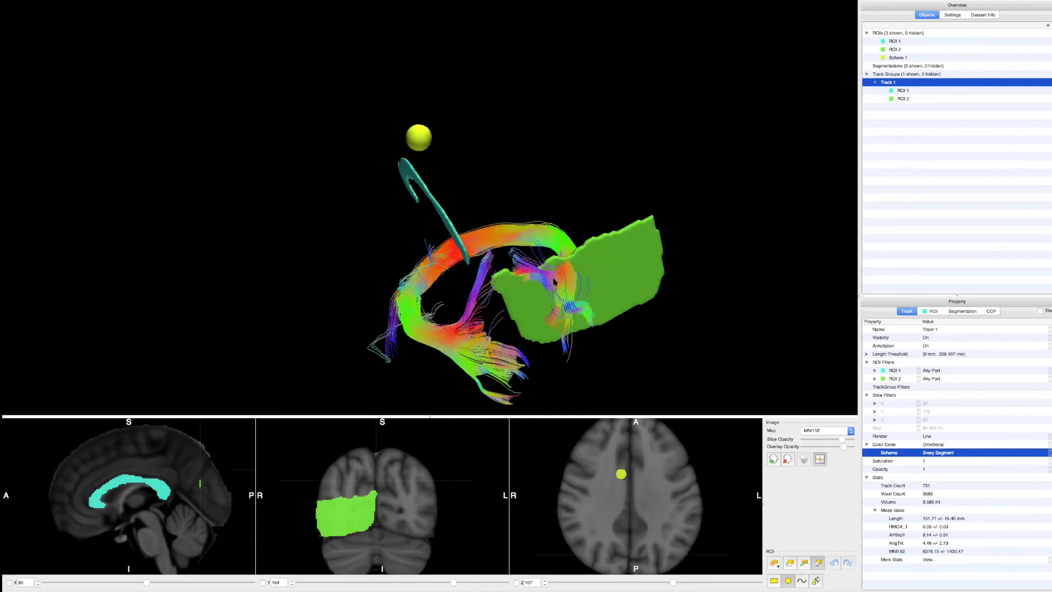
{"action": "left_click_drag", "start_coordinate": [554, 282], "coordinate": [351, 252]}
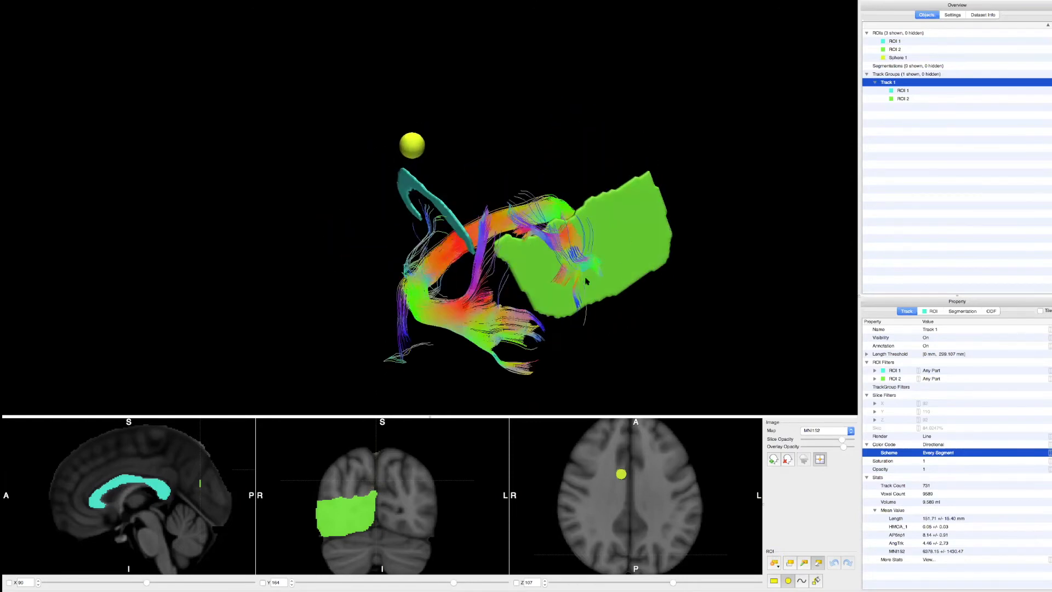
{"action": "left_click_drag", "start_coordinate": [555, 267], "coordinate": [883, 260]}
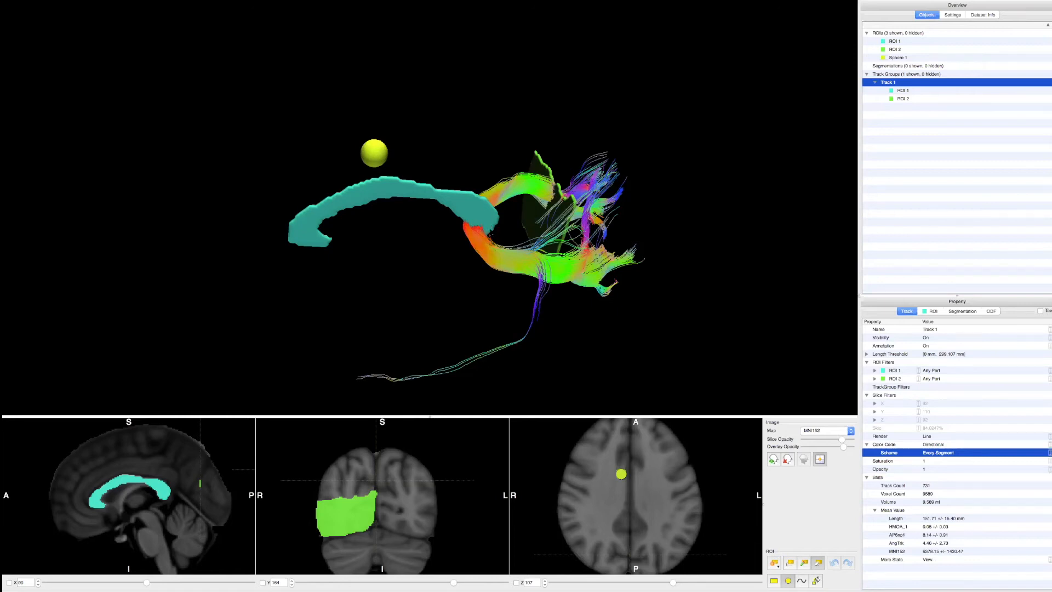
{"action": "left_click_drag", "start_coordinate": [485, 241], "coordinate": [487, 165]}
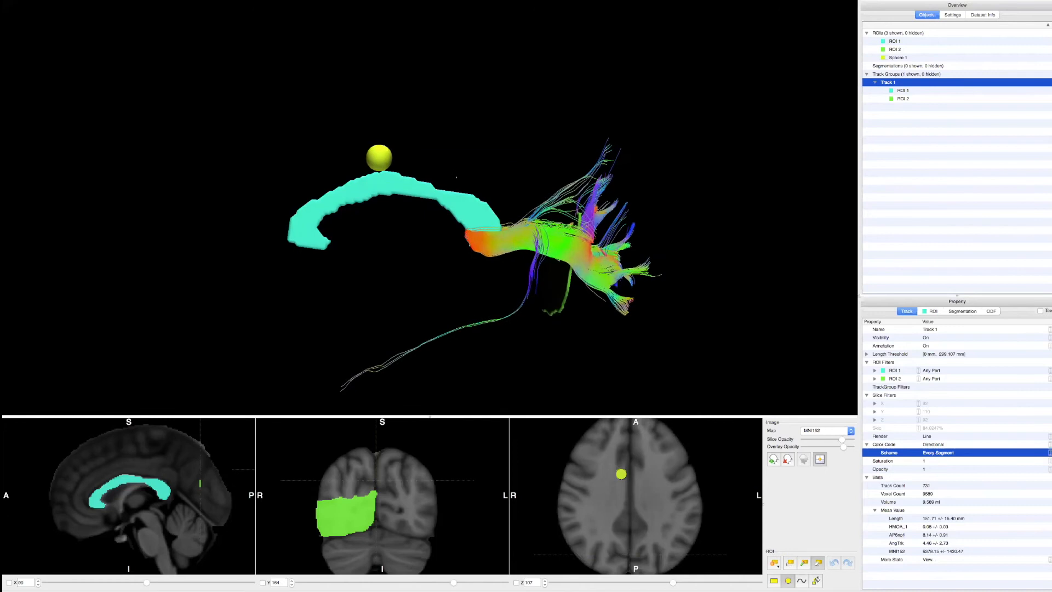
{"action": "left_click_drag", "start_coordinate": [573, 237], "coordinate": [236, 241]}
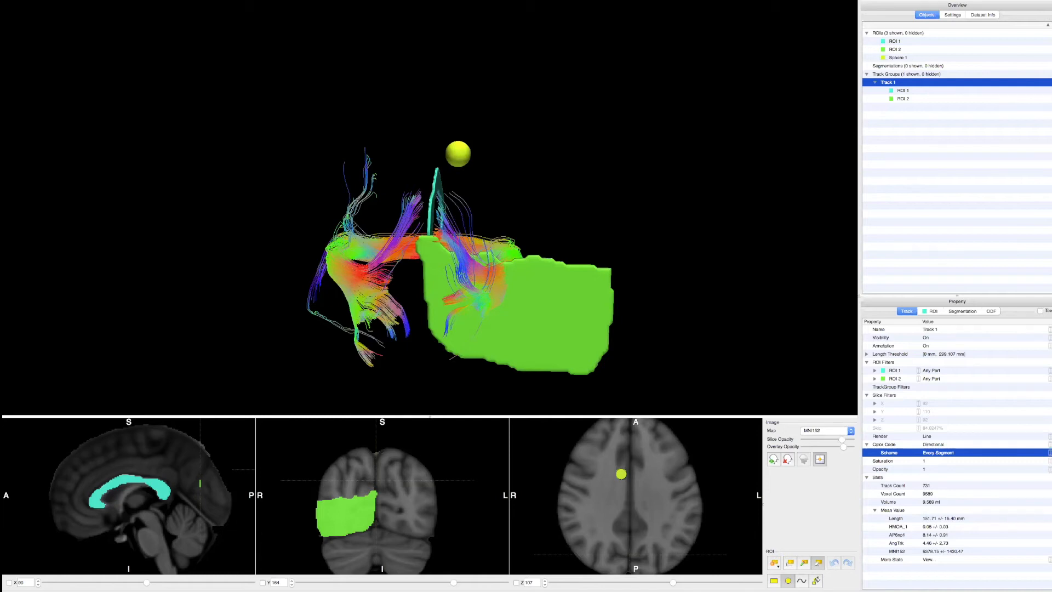
{"action": "left_click_drag", "start_coordinate": [464, 290], "coordinate": [470, 406]}
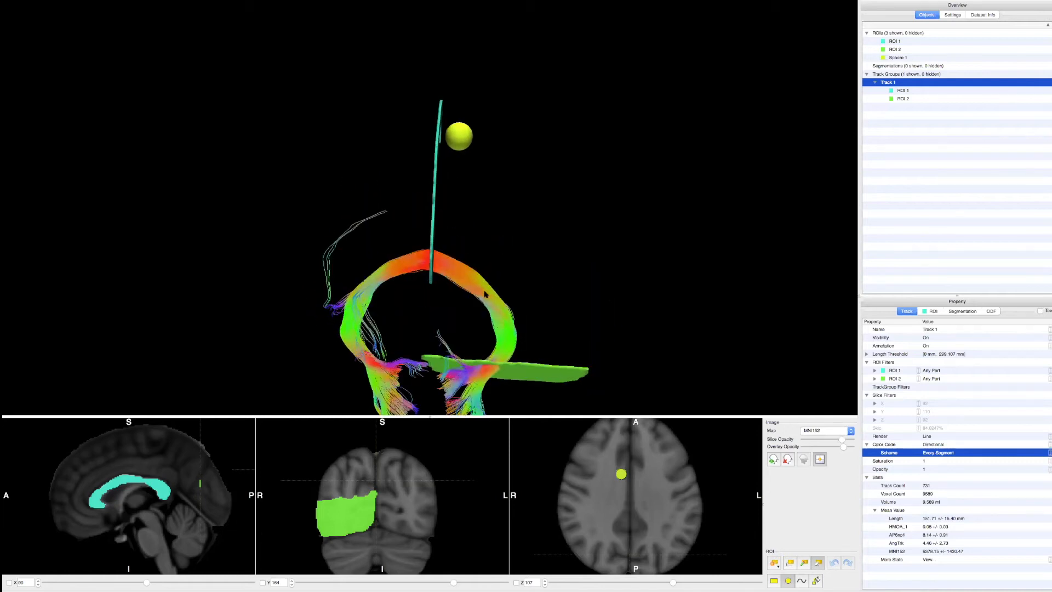
{"action": "left_click_drag", "start_coordinate": [382, 381], "coordinate": [450, 233]}
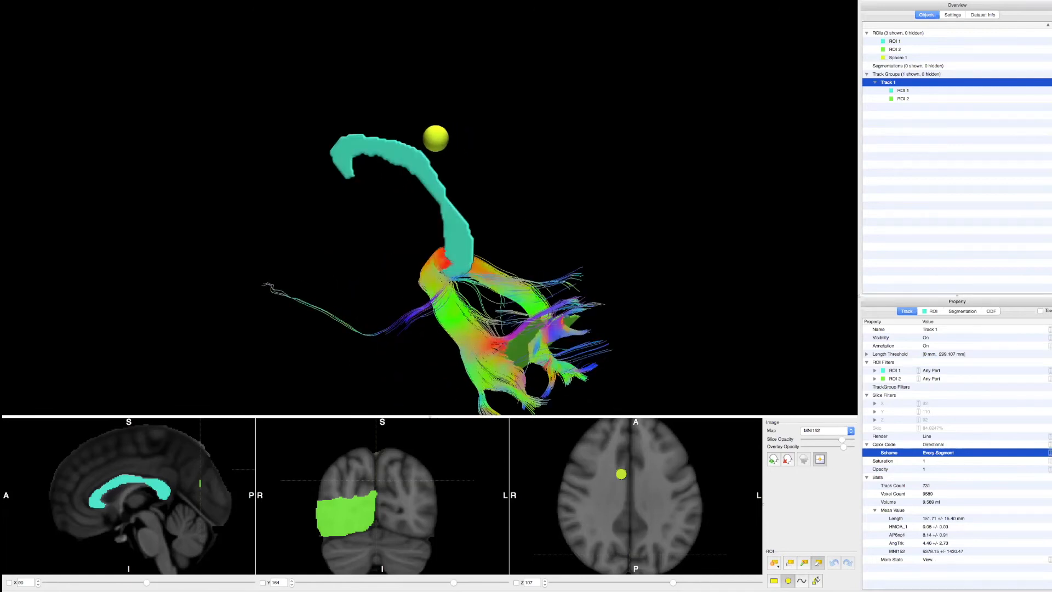
{"action": "left_click_drag", "start_coordinate": [508, 269], "coordinate": [506, 306]}
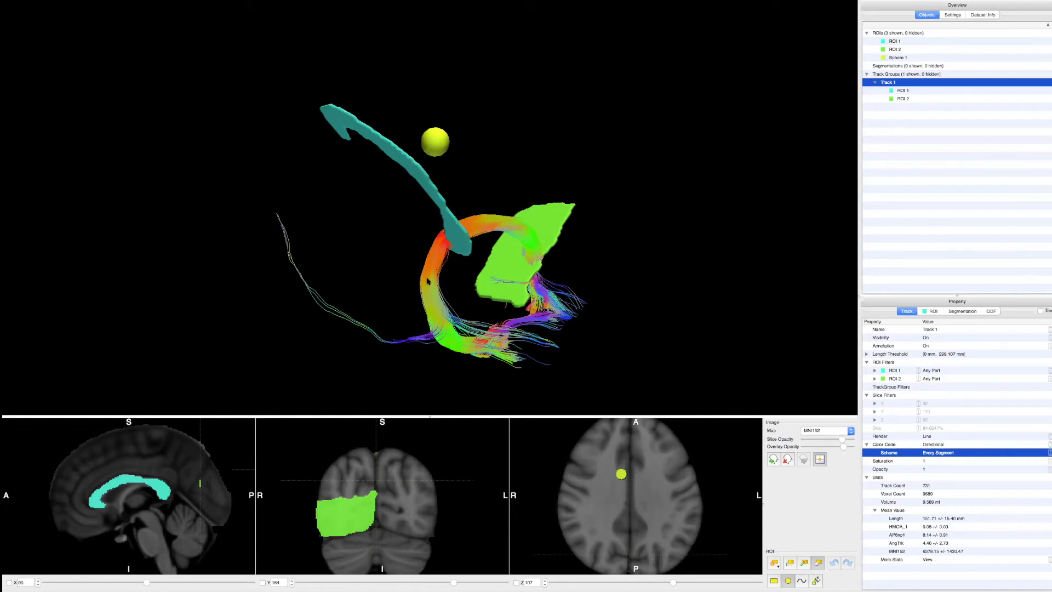
{"action": "left_click_drag", "start_coordinate": [595, 255], "coordinate": [370, 401]}
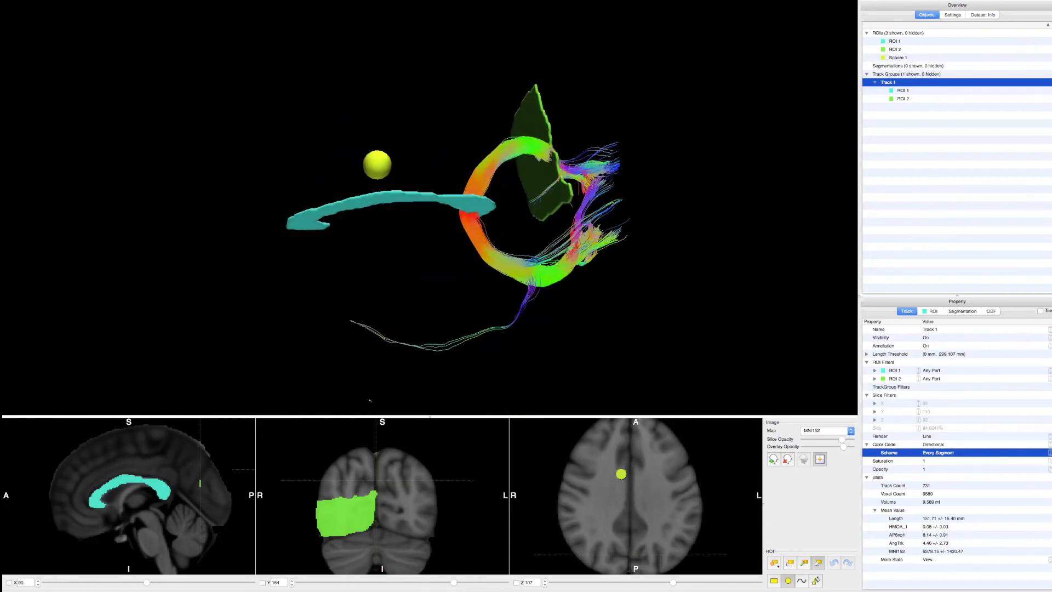
{"action": "left_click_drag", "start_coordinate": [495, 366], "coordinate": [329, 219]}
{"action": "left_click_drag", "start_coordinate": [504, 273], "coordinate": [337, 274]}
{"action": "left_click_drag", "start_coordinate": [416, 282], "coordinate": [395, 416]}
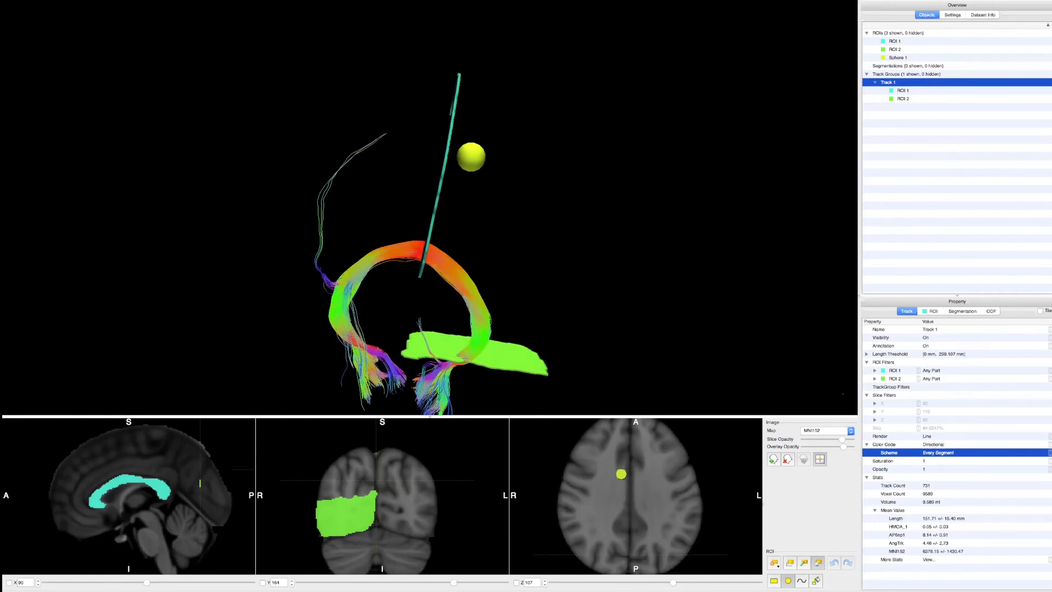
Expand Track 1's length threshold and lower its upper limit slightly below the maximum
{"action": "left_click", "coordinate": [867, 354]}
{"action": "left_click", "coordinate": [932, 371]}
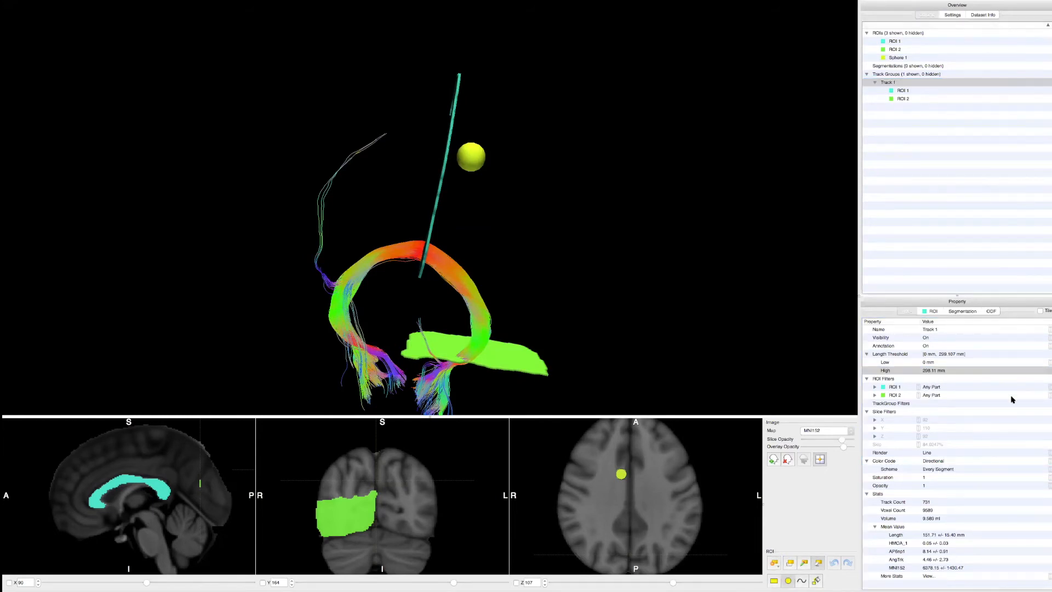
{"action": "left_click", "coordinate": [940, 371]}
{"action": "left_click", "coordinate": [925, 370]}
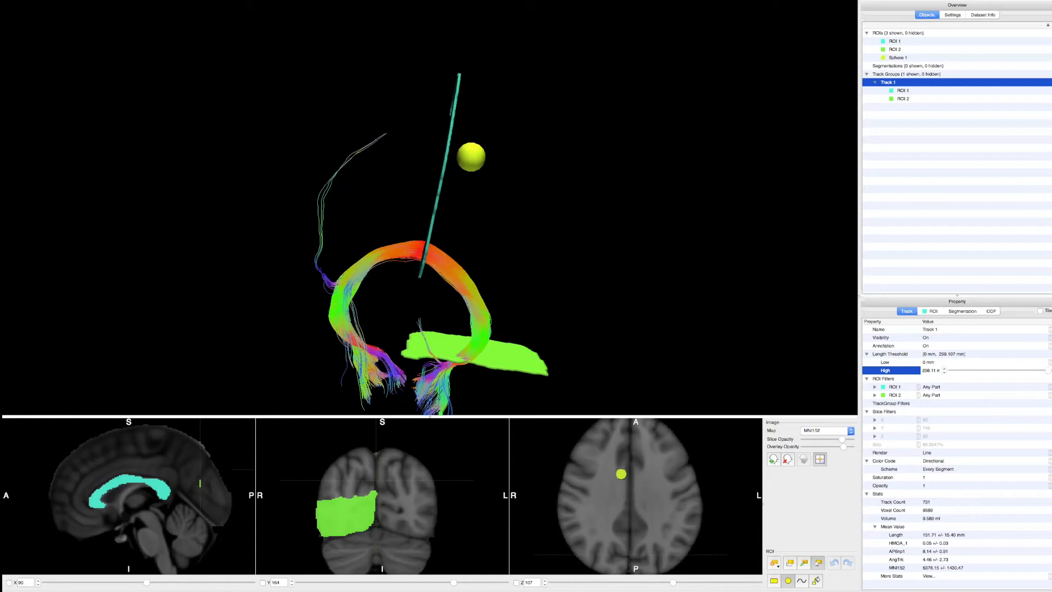
{"action": "left_click_drag", "start_coordinate": [1045, 371], "coordinate": [1038, 371]}
{"action": "left_click", "coordinate": [899, 81]}
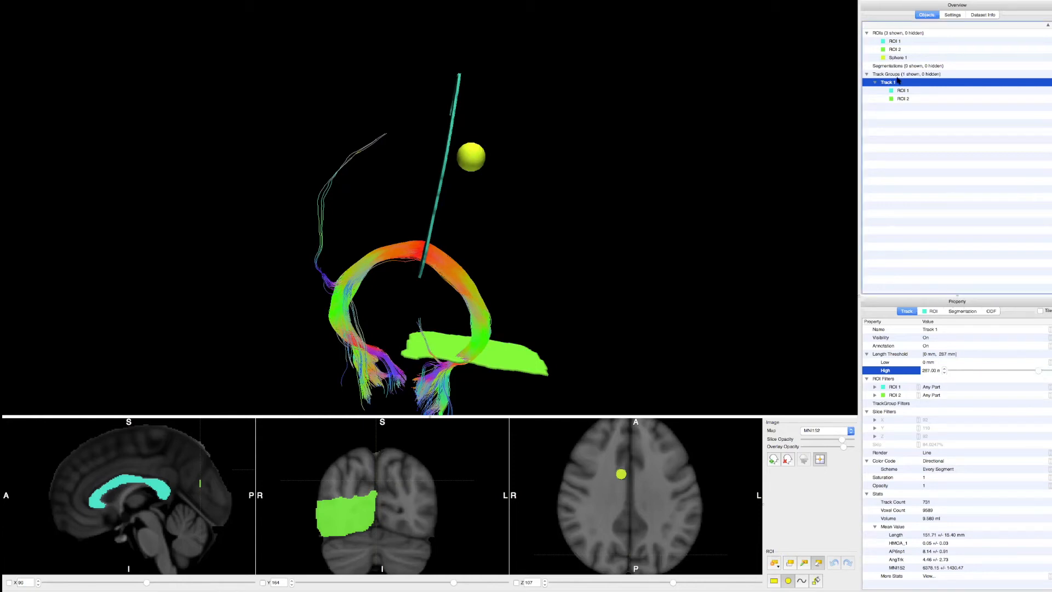
{"action": "left_click", "coordinate": [867, 355]}
{"action": "left_click", "coordinate": [867, 354]}
{"action": "left_click", "coordinate": [867, 355]}
{"action": "left_click", "coordinate": [866, 355]}
{"action": "left_click", "coordinate": [867, 354]}
{"action": "left_click", "coordinate": [867, 355]}
{"action": "left_click", "coordinate": [867, 354]}
{"action": "left_click", "coordinate": [866, 354]}
{"action": "left_click", "coordinate": [867, 355]}
{"action": "left_click", "coordinate": [867, 354]}
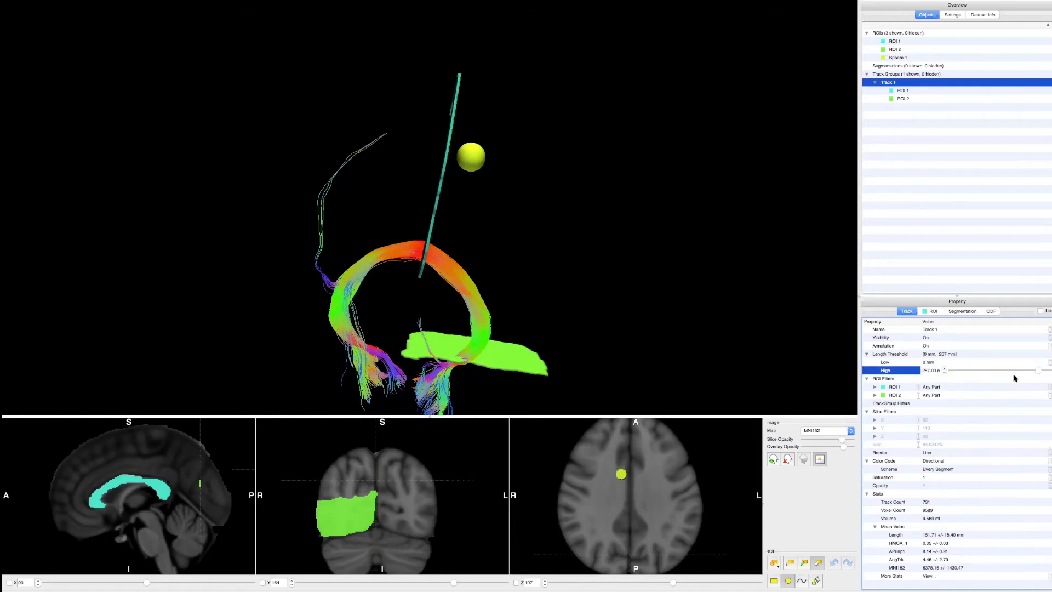
Set Track 1's upper length threshold to 166 mm to filter out the long stray fibres, and inspect the remaining tracks in 3D
{"action": "left_click_drag", "start_coordinate": [1039, 371], "coordinate": [1017, 371]}
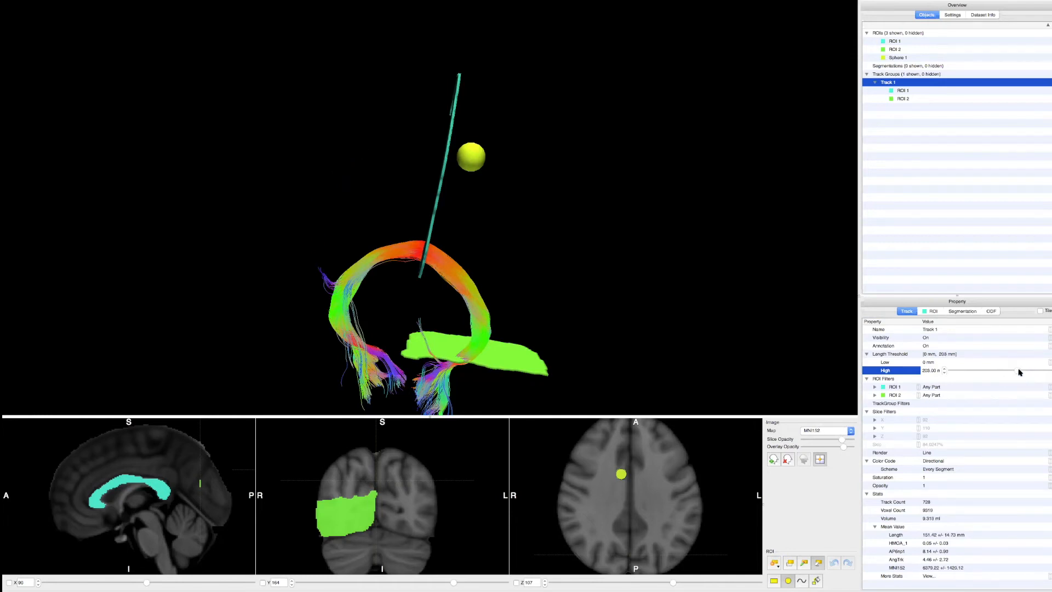
{"action": "mouse_move", "coordinate": [1011, 372]}
{"action": "left_mouse_down"}
{"action": "mouse_move", "coordinate": [993, 371]}
{"action": "mouse_move", "coordinate": [1006, 370]}
{"action": "left_mouse_up"}
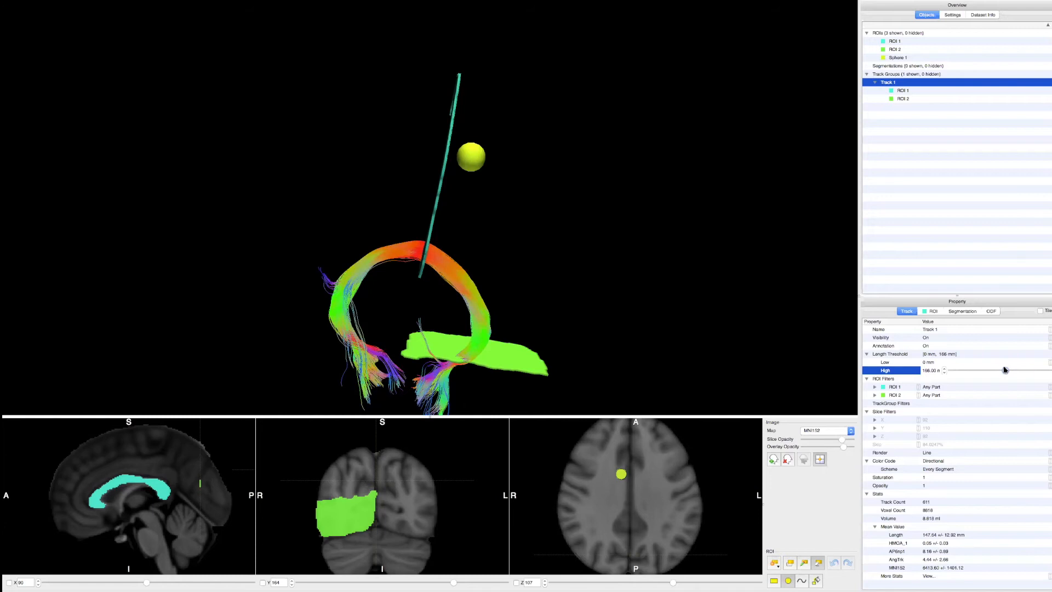
{"action": "left_click_drag", "start_coordinate": [491, 348], "coordinate": [542, 274]}
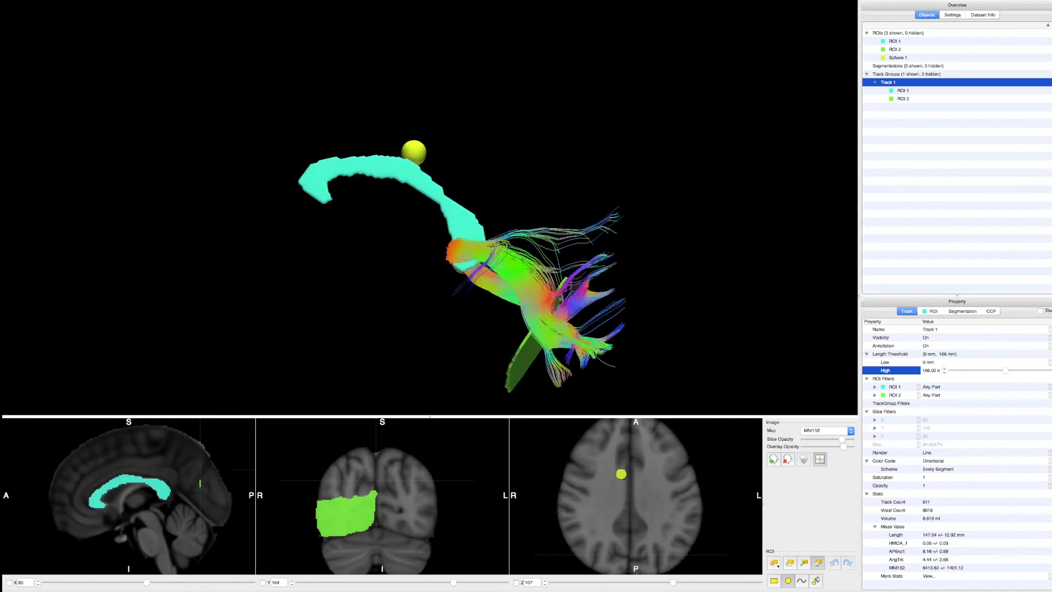
{"action": "left_click_drag", "start_coordinate": [473, 280], "coordinate": [406, 294]}
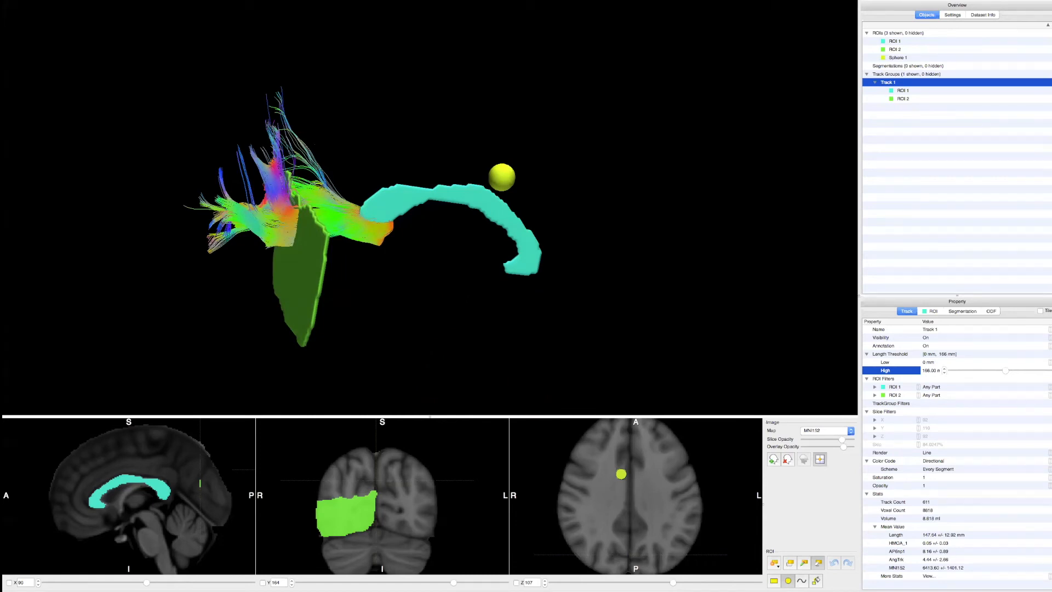
Inspect the filtered tracks from the side and from above, and change Track 1's render mode to Tube
{"action": "left_click", "coordinate": [1049, 446]}
{"action": "left_click", "coordinate": [976, 460]}
{"action": "left_click", "coordinate": [966, 452]}
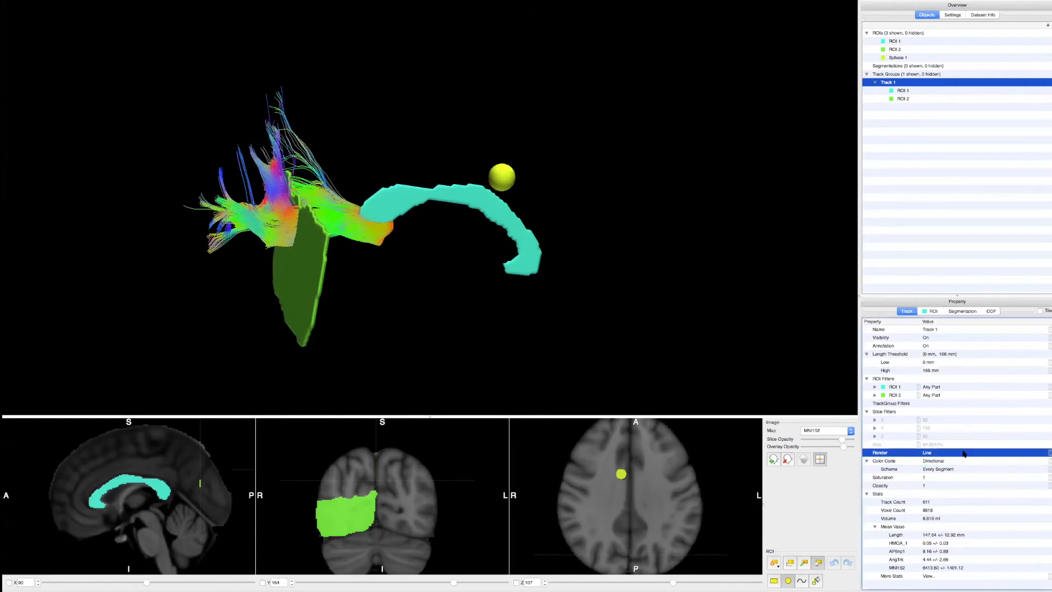
{"action": "left_click_drag", "start_coordinate": [418, 178], "coordinate": [397, 202]}
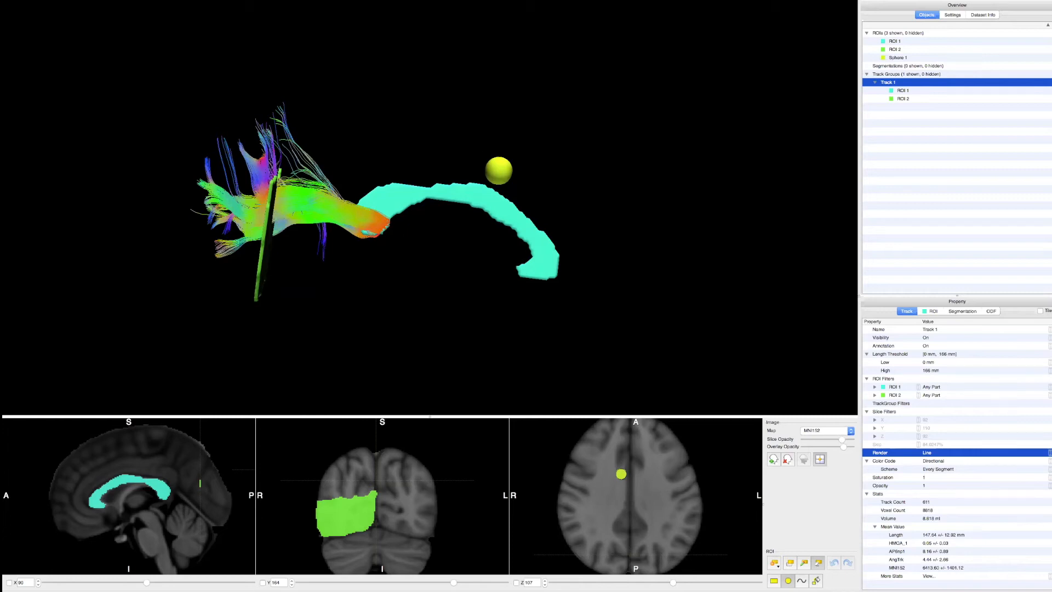
{"action": "left_click_drag", "start_coordinate": [377, 199], "coordinate": [390, 229]}
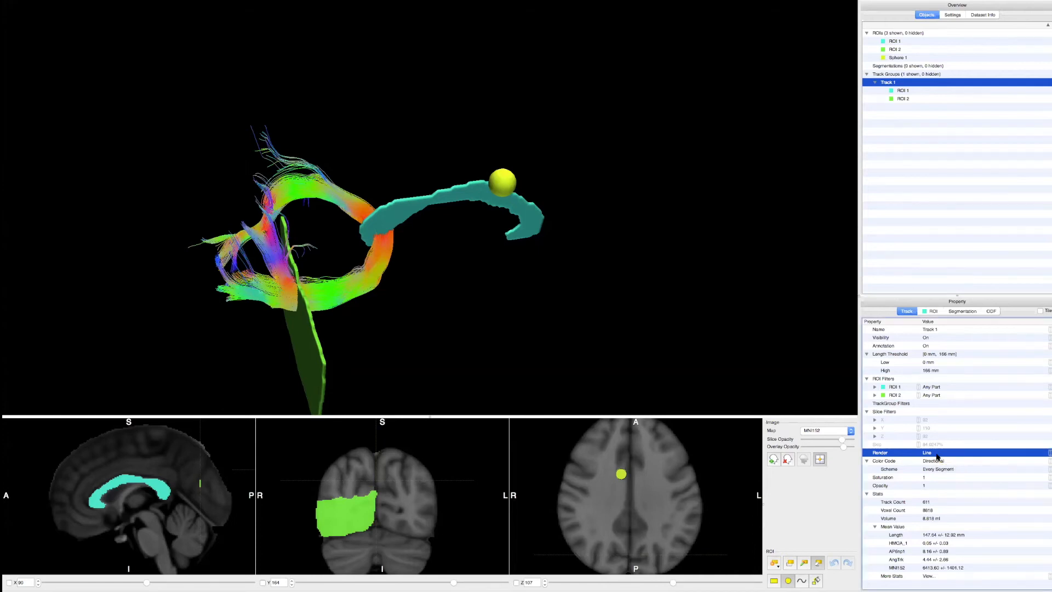
{"action": "left_click", "coordinate": [937, 454]}
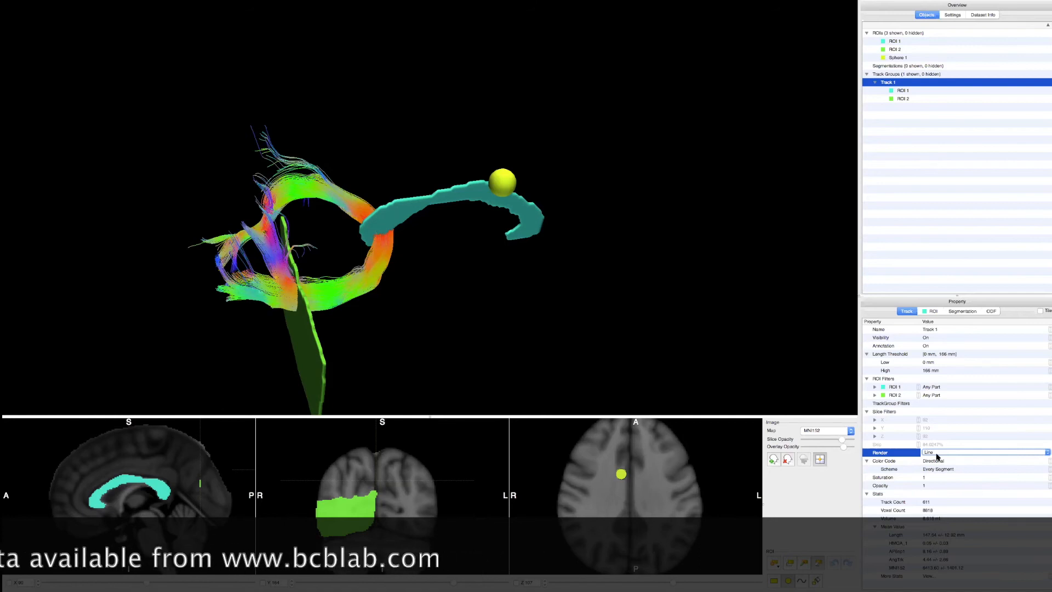
{"action": "left_click", "coordinate": [937, 454]}
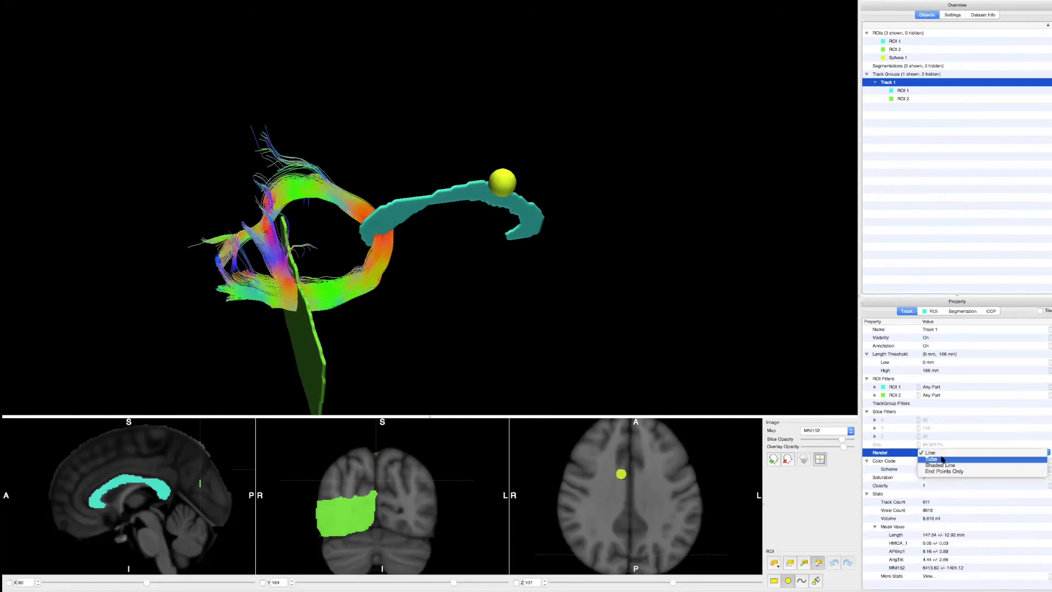
{"action": "left_click", "coordinate": [959, 422]}
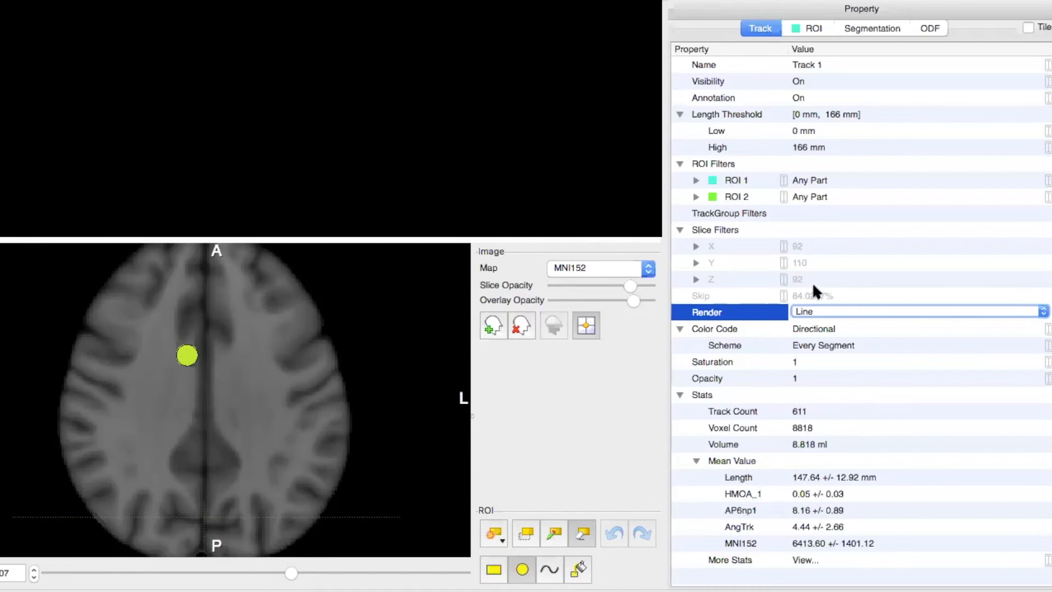
{"action": "left_click", "coordinate": [815, 312]}
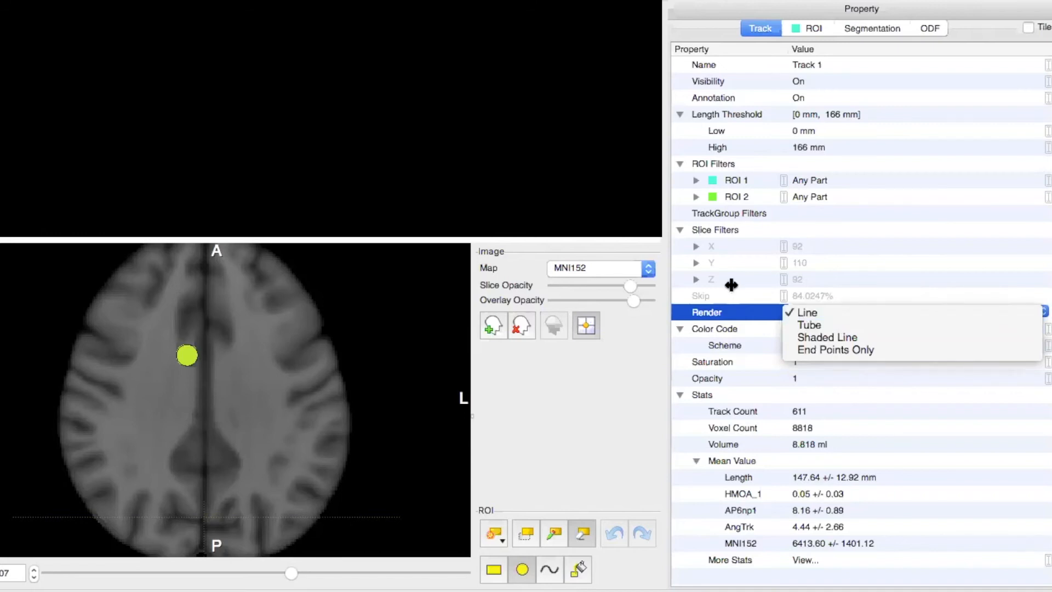
{"action": "left_click", "coordinate": [849, 327]}
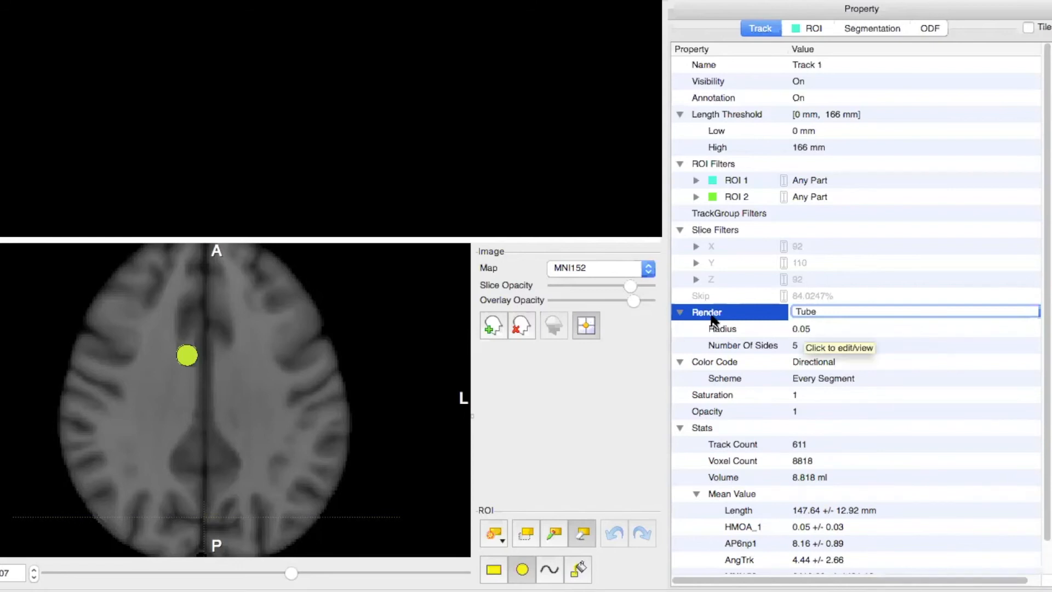
Set the tube radius of Track 1 to 0.5 and check the thicker tubes from above
{"action": "left_click", "coordinate": [803, 328]}
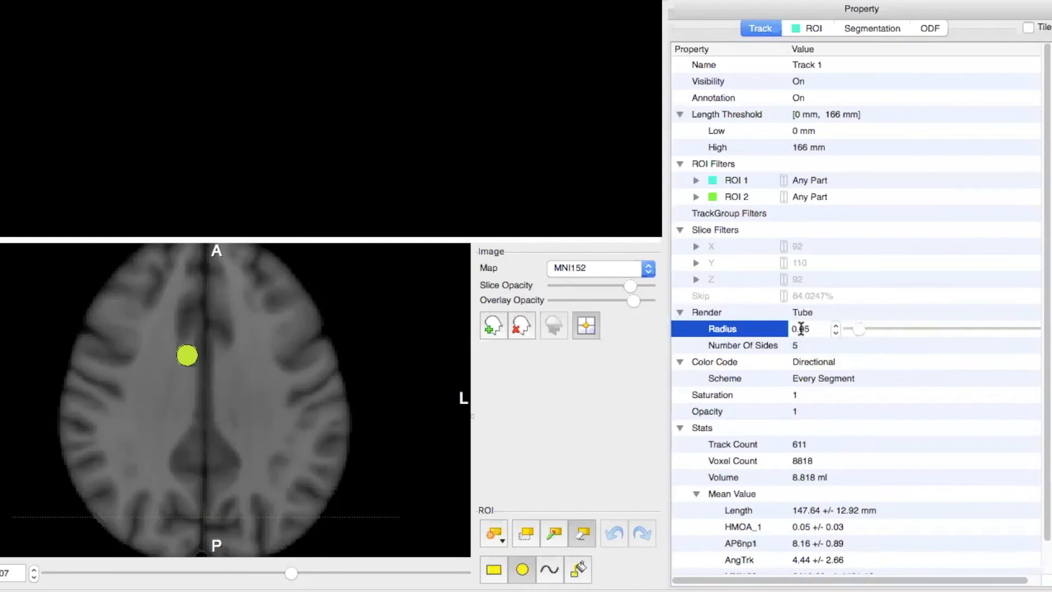
{"action": "left_click_drag", "start_coordinate": [799, 330], "coordinate": [819, 331]}
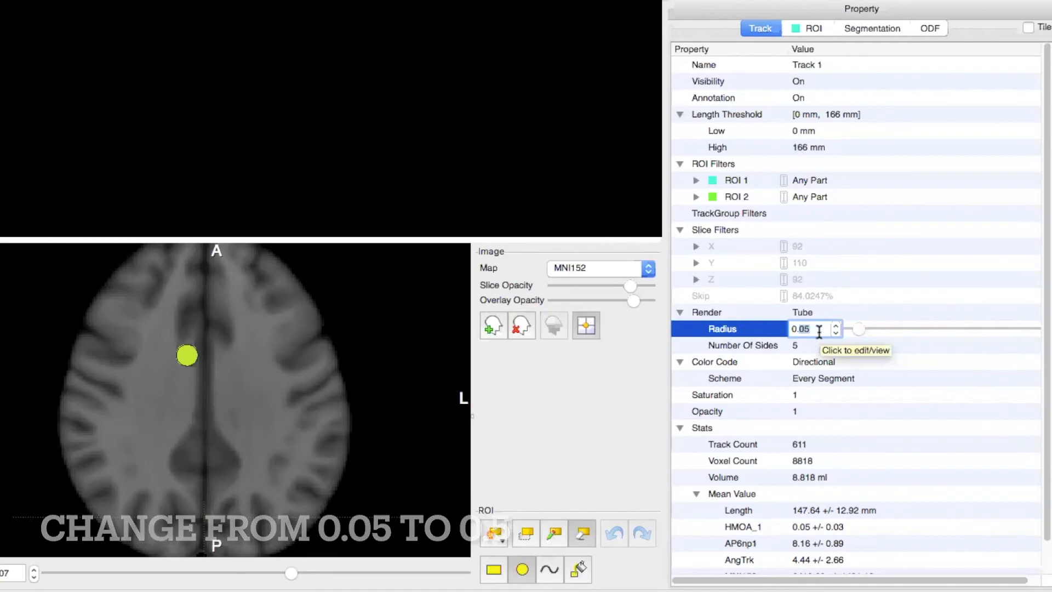
{"action": "type", "text": "50"}
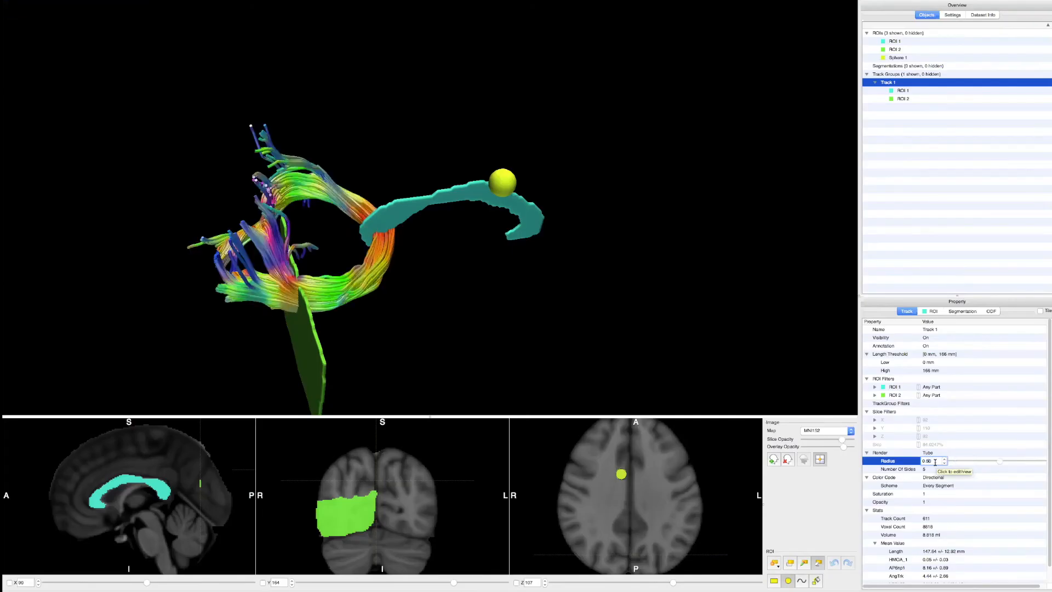
{"action": "left_click_drag", "start_coordinate": [339, 281], "coordinate": [376, 327]}
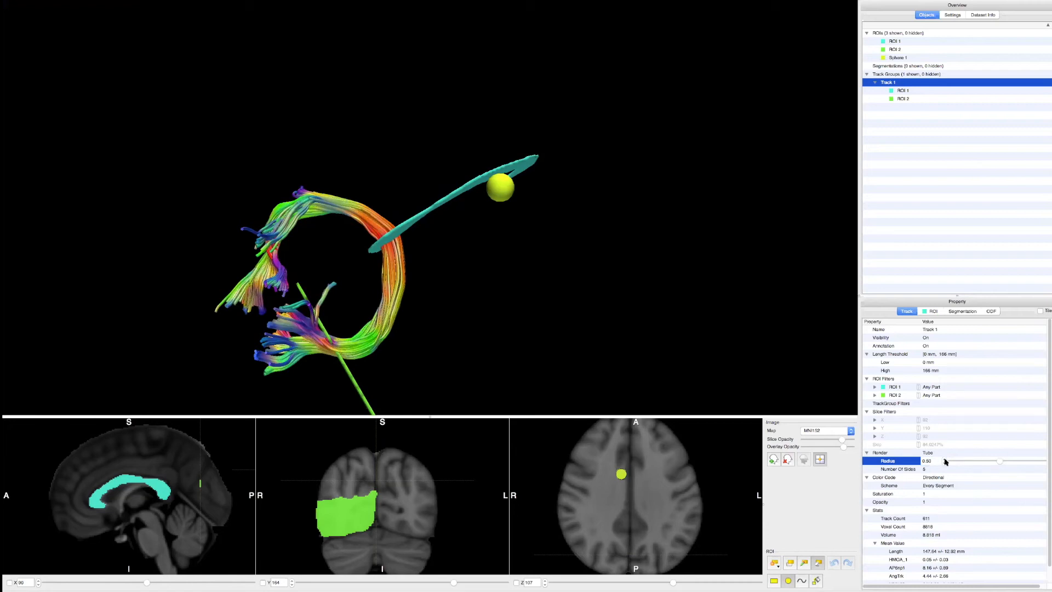
Review the directional colouring schemes offered for Track 1 and keep Every Segment
{"action": "left_click", "coordinate": [941, 479]}
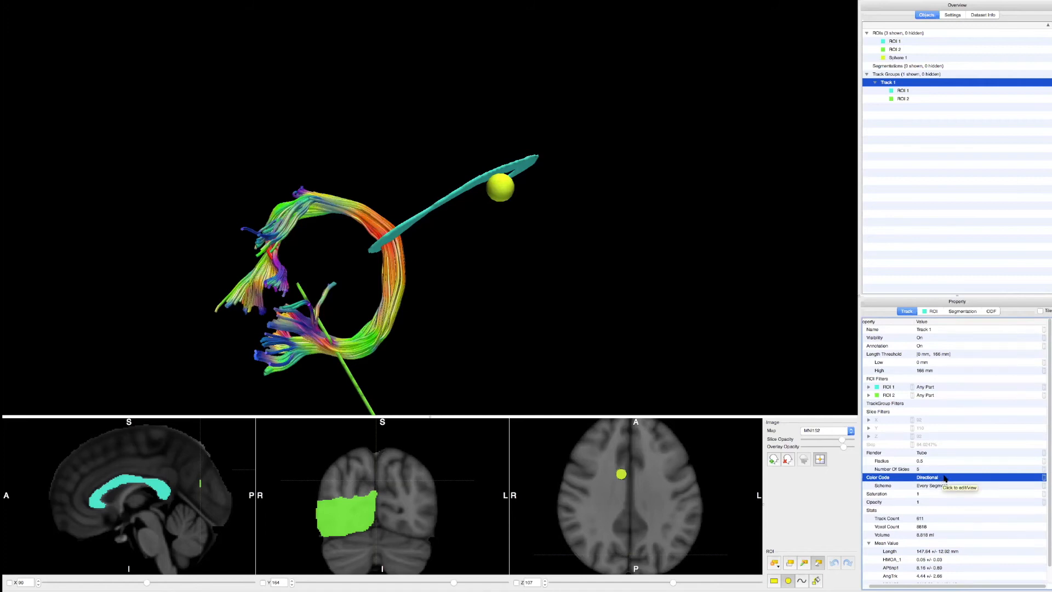
{"action": "left_click", "coordinate": [943, 486]}
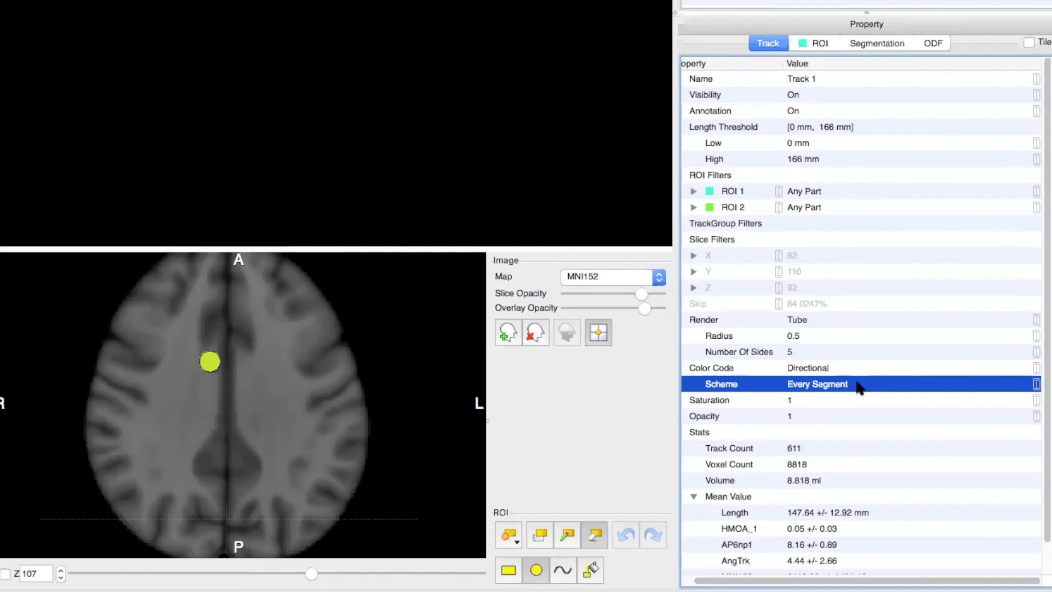
{"action": "left_click", "coordinate": [940, 488]}
{"action": "left_click", "coordinate": [941, 487]}
{"action": "left_click", "coordinate": [832, 385]}
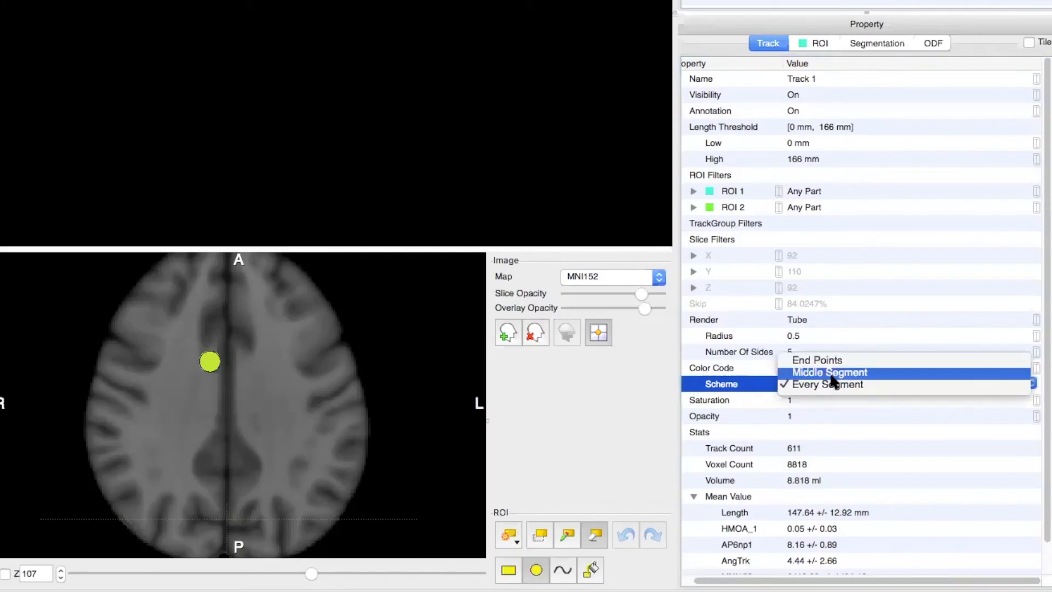
Change Track 1's color code to Solid Color, set the colour to red, and view the bundle from the opposite side
{"action": "left_click", "coordinate": [836, 368]}
{"action": "left_click", "coordinate": [837, 367]}
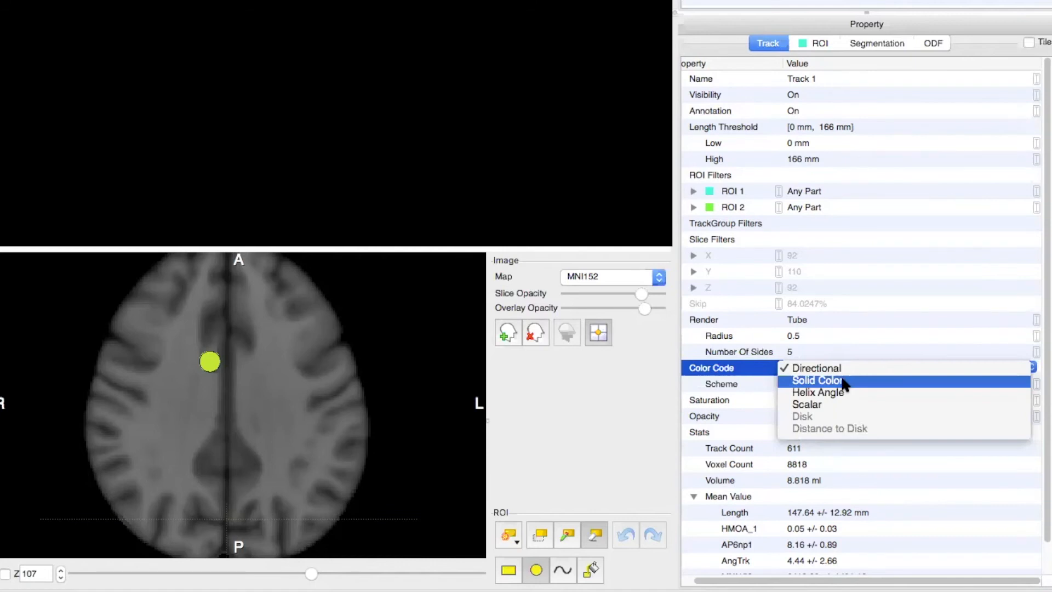
{"action": "left_click", "coordinate": [841, 380]}
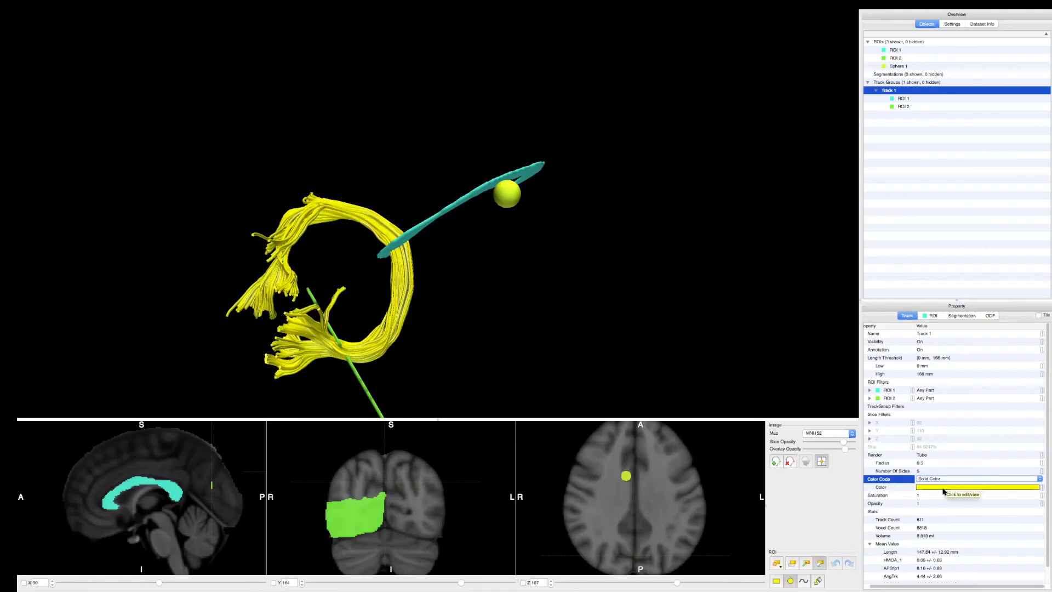
{"action": "left_click", "coordinate": [944, 489]}
{"action": "left_click", "coordinate": [948, 488]}
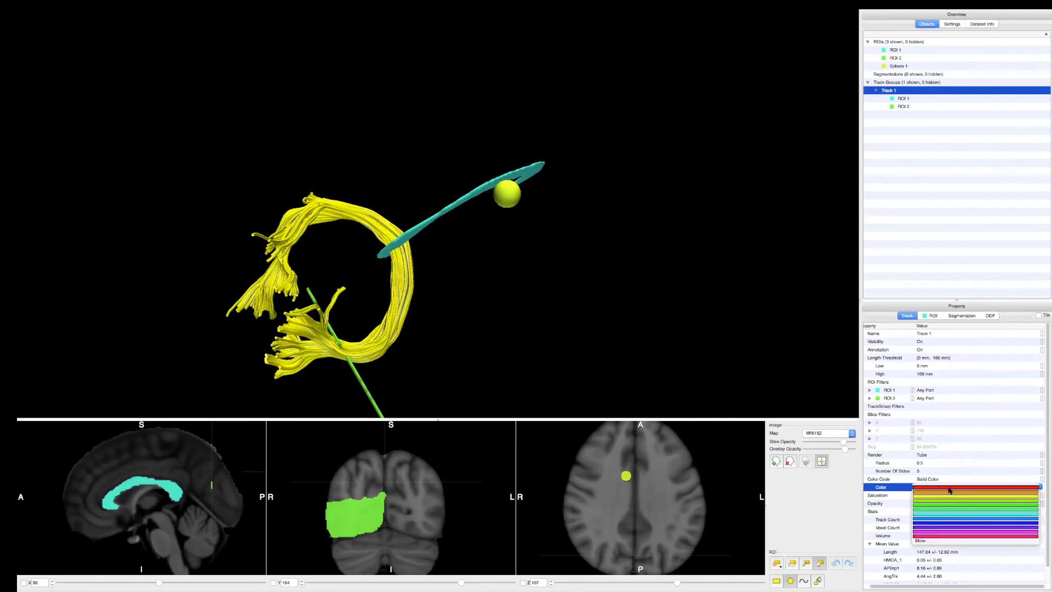
{"action": "left_click", "coordinate": [950, 487]}
{"action": "left_click_drag", "start_coordinate": [395, 263], "coordinate": [670, 464]}
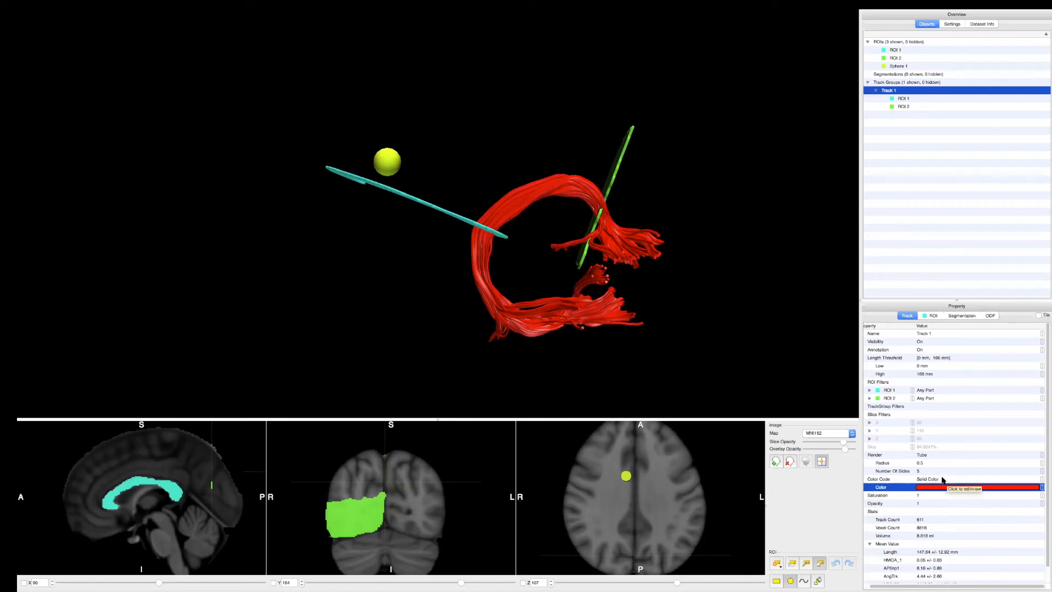
{"action": "left_click", "coordinate": [946, 480]}
{"action": "left_click", "coordinate": [947, 480]}
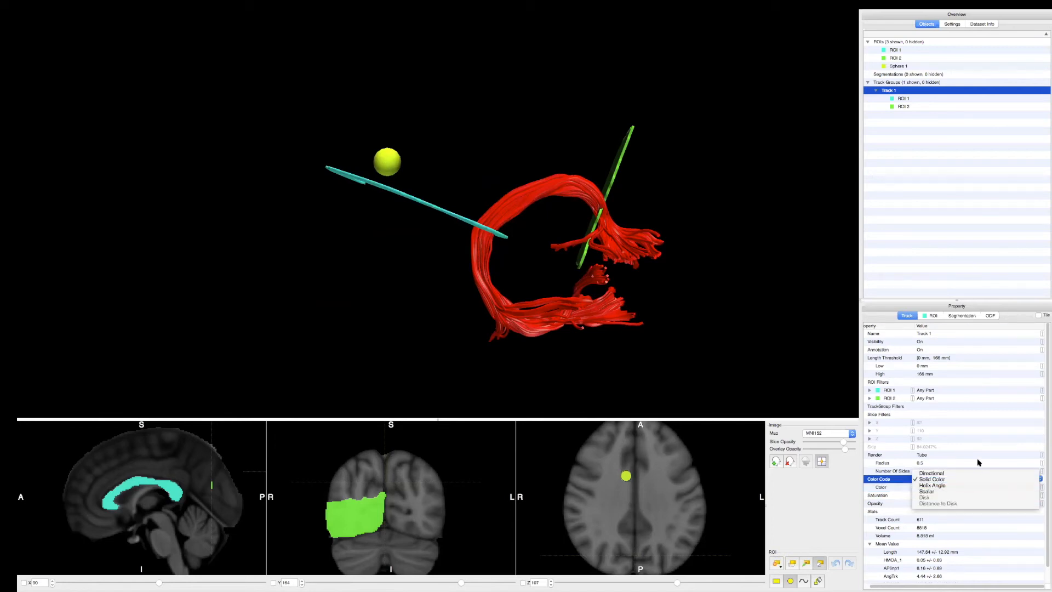
{"action": "left_click", "coordinate": [967, 447]}
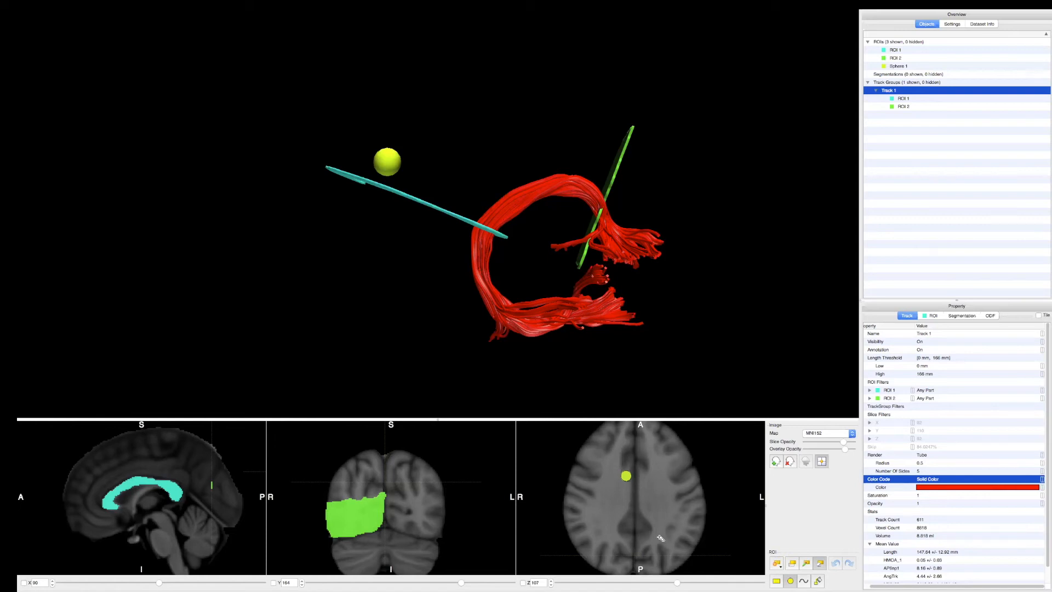
Switch Track 1's color code to Scalar and map the colours to the MNI152 scalar
{"action": "left_click", "coordinate": [941, 478]}
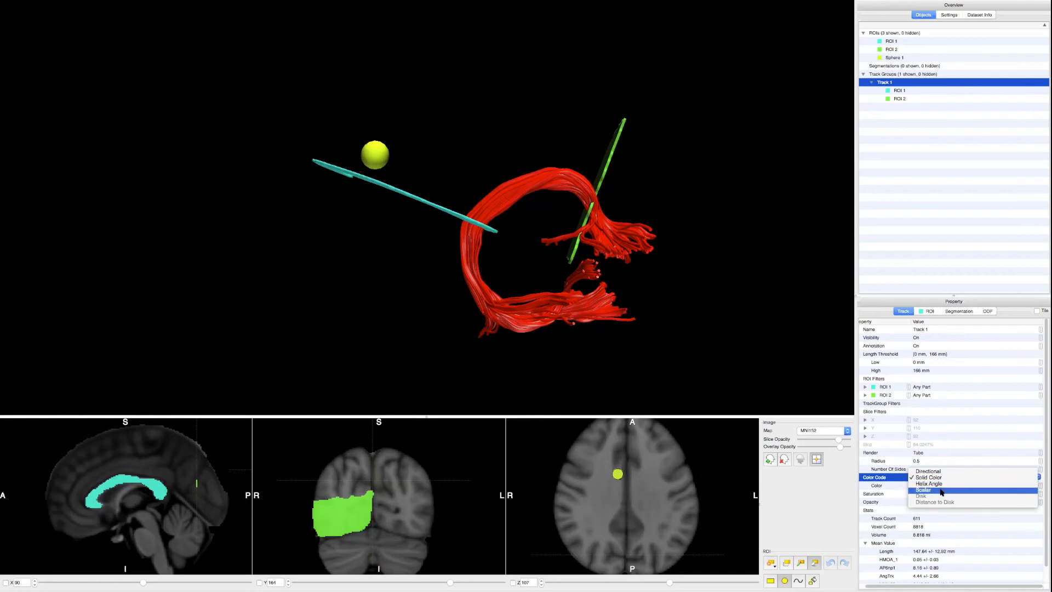
{"action": "left_click", "coordinate": [941, 491]}
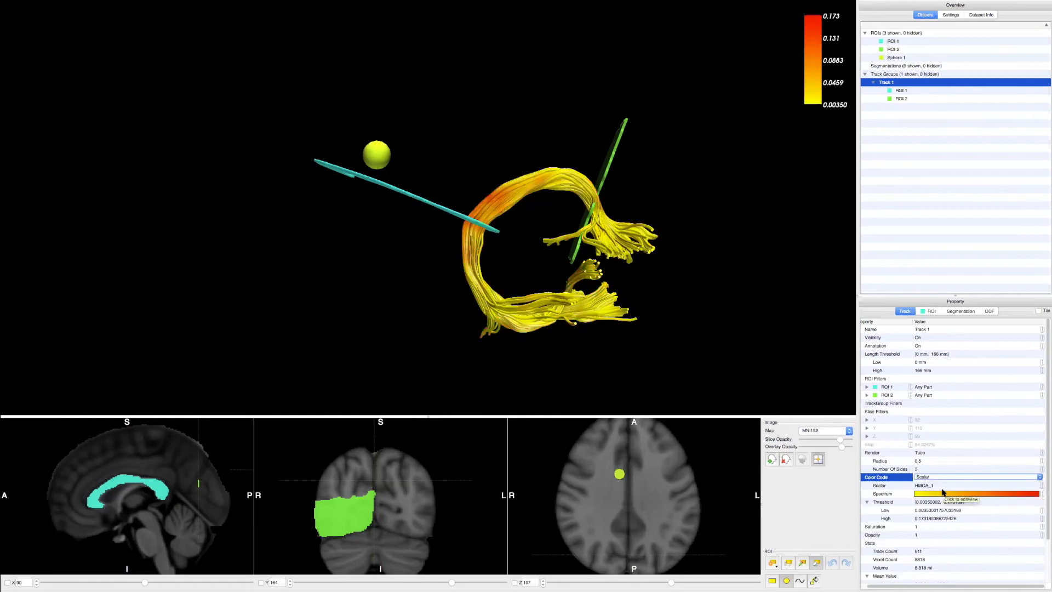
{"action": "left_click", "coordinate": [937, 487]}
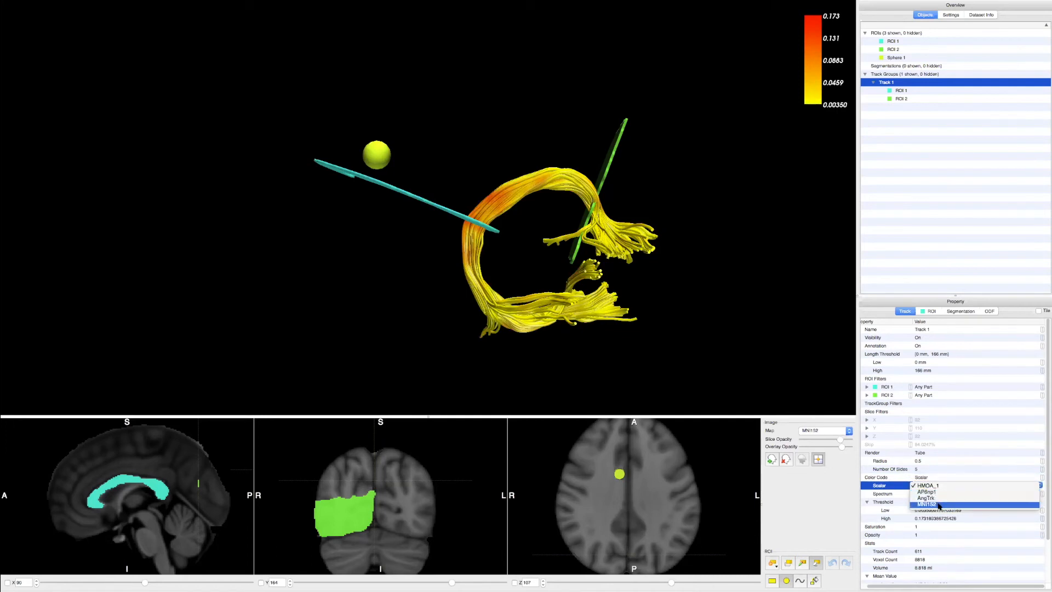
{"action": "left_click", "coordinate": [939, 505]}
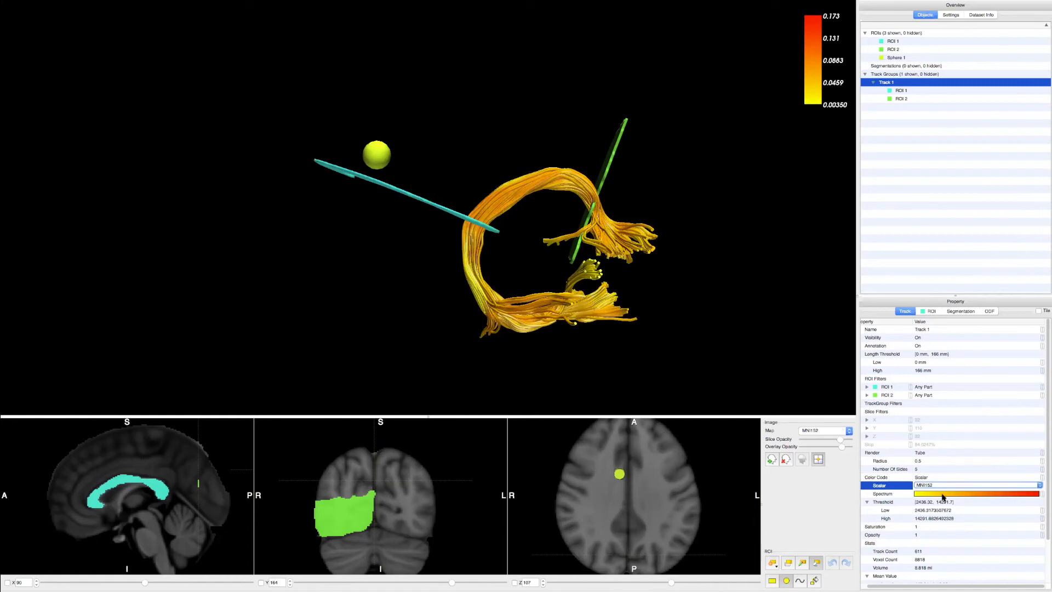
Try the blue-to-red rainbow spectrum on Track 1's scalar colouring, and return to the yellow-to-red spectrum
{"action": "left_click", "coordinate": [944, 495]}
{"action": "left_click", "coordinate": [951, 495]}
{"action": "left_click", "coordinate": [952, 502]}
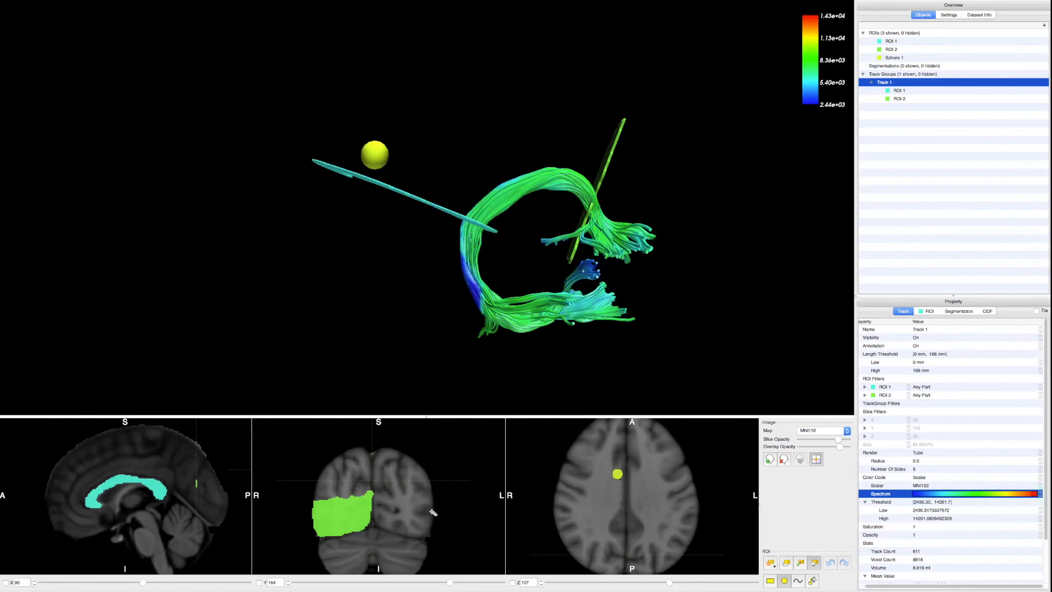
{"action": "left_click", "coordinate": [948, 496]}
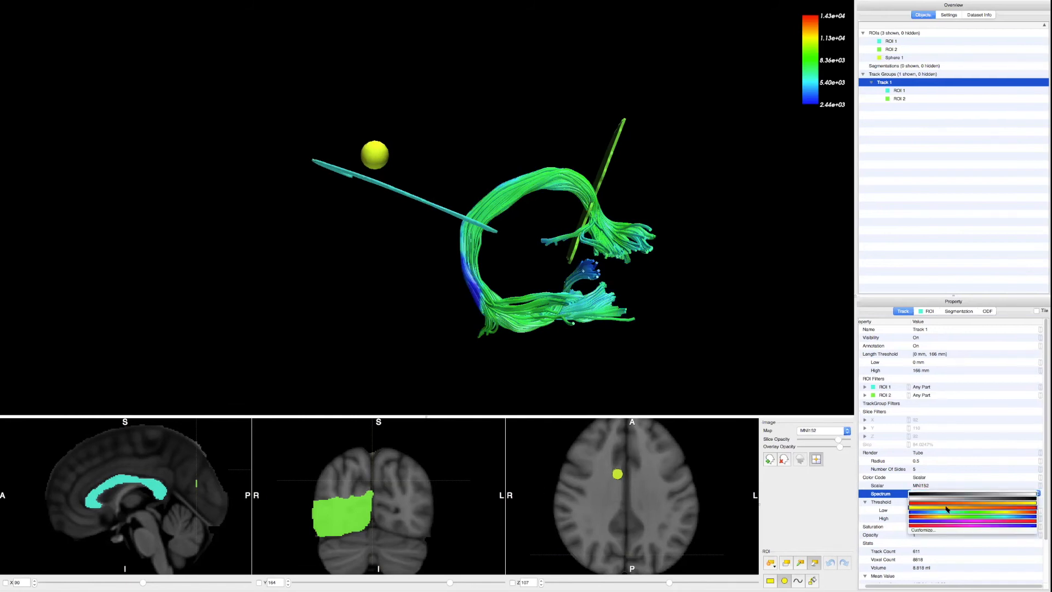
{"action": "left_click", "coordinate": [946, 509]}
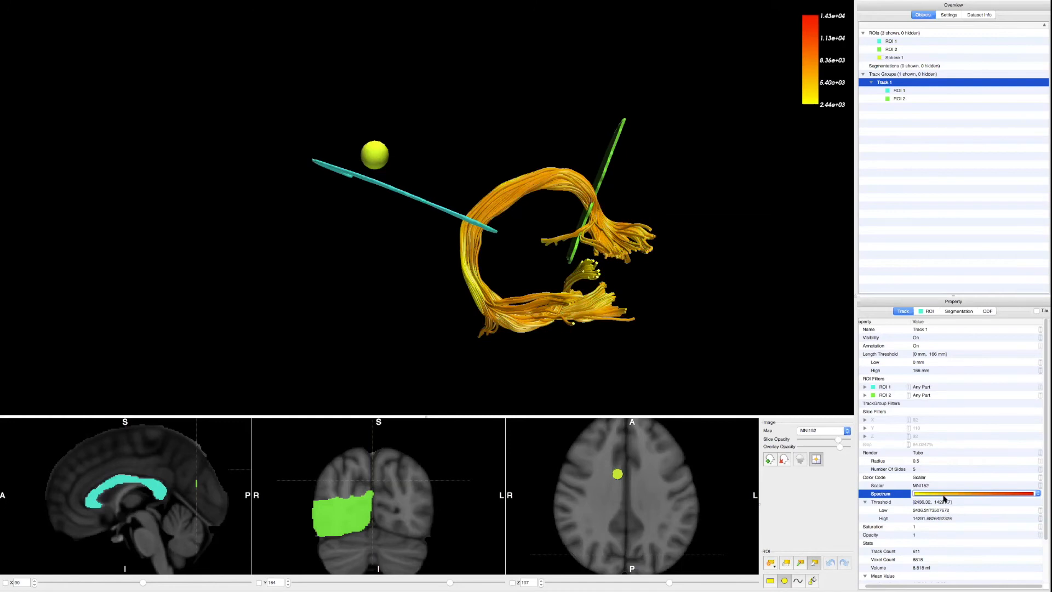
Lower the upper threshold of Track 1's MNI152 scalar colouring to about 7026
{"action": "left_click", "coordinate": [942, 520]}
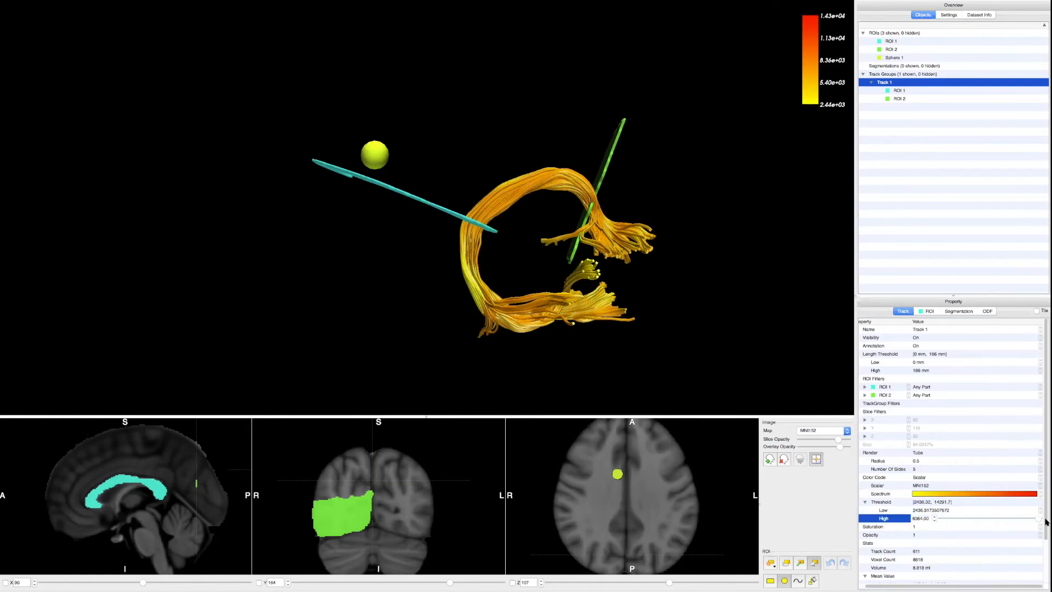
{"action": "left_click_drag", "start_coordinate": [1037, 519], "coordinate": [1023, 519]}
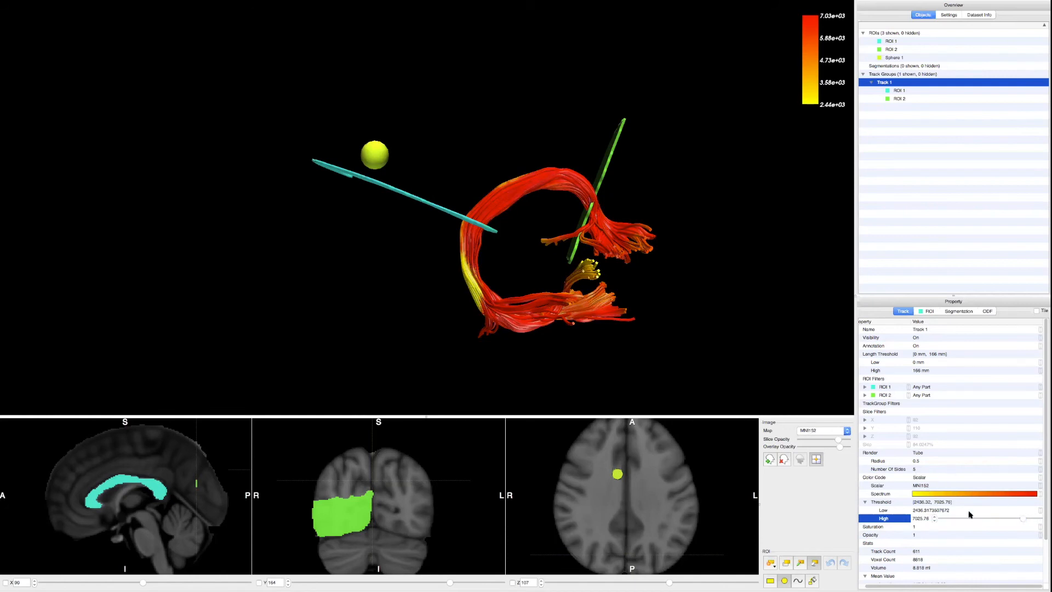
{"action": "left_click", "coordinate": [927, 510]}
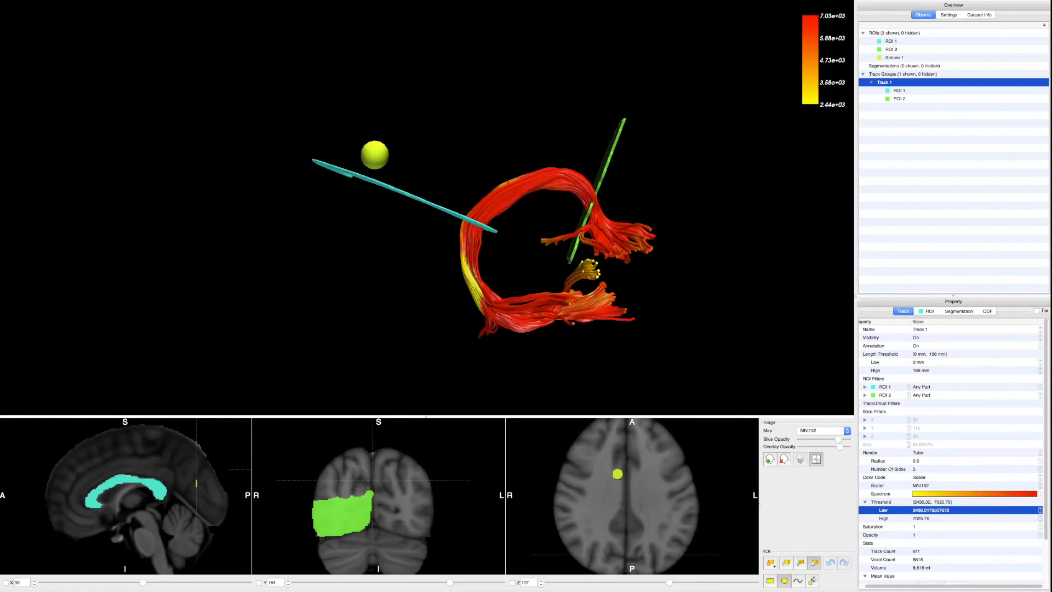
Keep the Scalar color code for Track 1 and change the mapped scalar to HMOA_1
{"action": "left_click", "coordinate": [934, 478]}
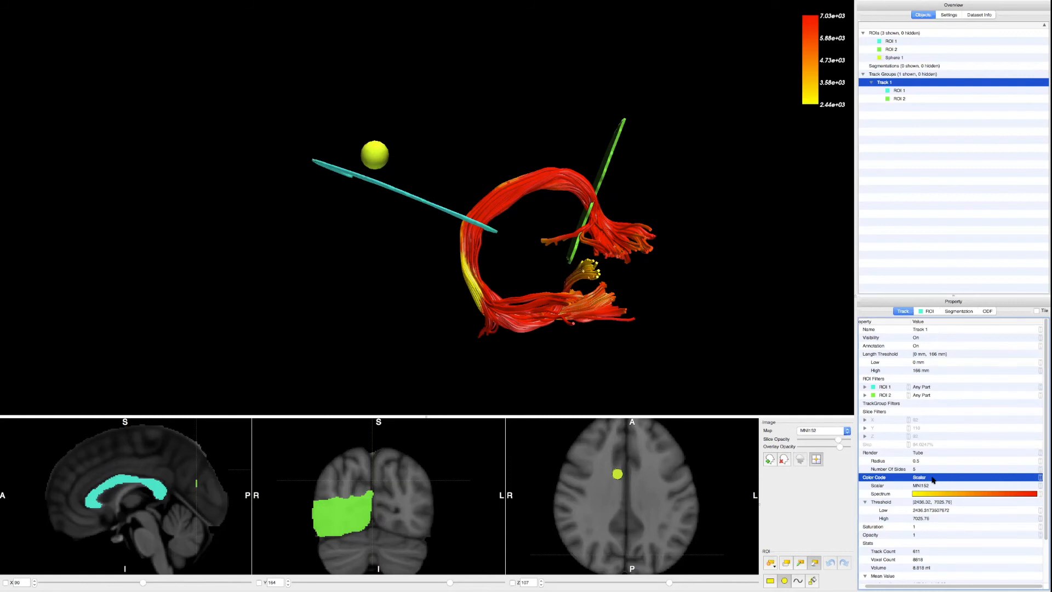
{"action": "left_click", "coordinate": [933, 478]}
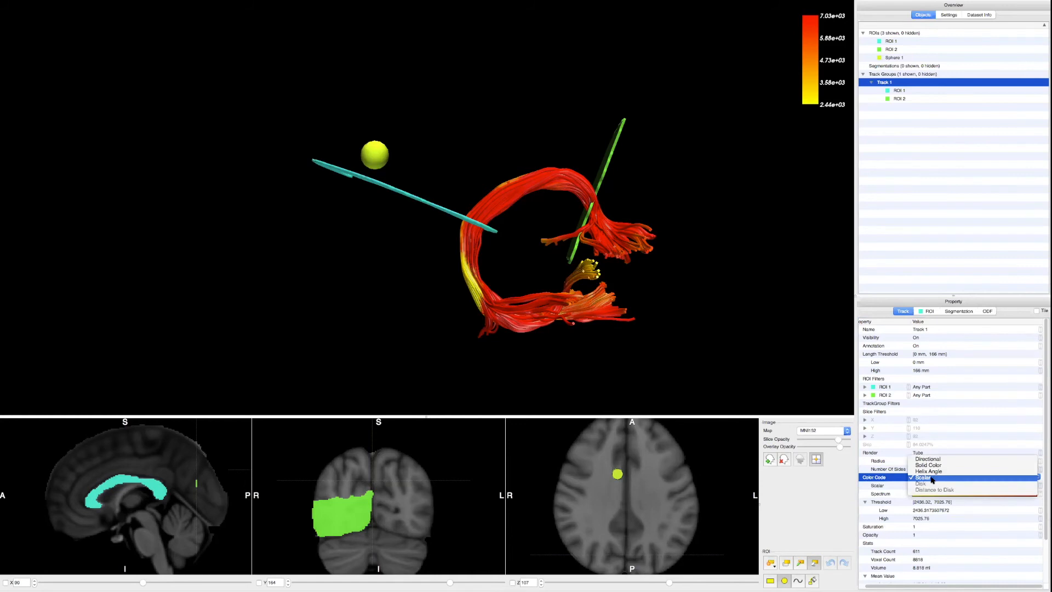
{"action": "left_click", "coordinate": [931, 478]}
{"action": "left_click", "coordinate": [937, 485]}
{"action": "left_click", "coordinate": [937, 485]}
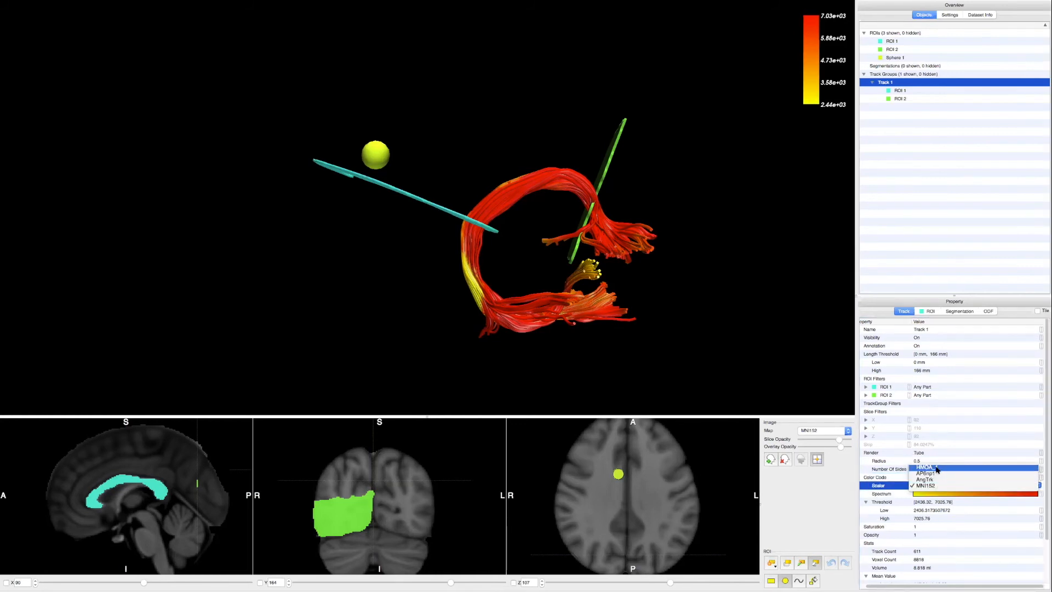
{"action": "left_click", "coordinate": [937, 468]}
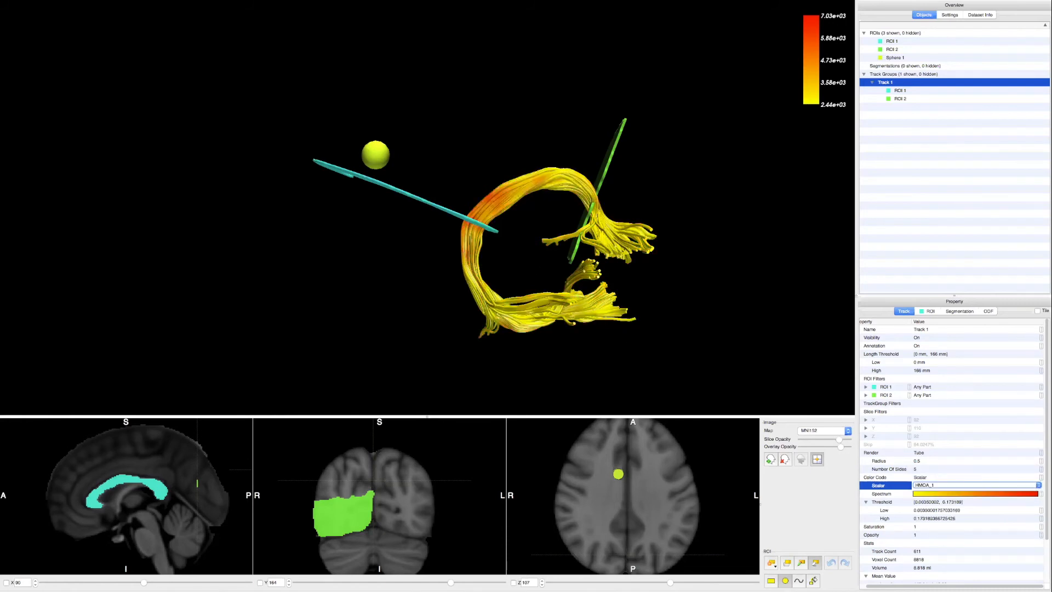
Examine from several angles how the HMOA_1 colouring varies along the Track 1 fibres in 3D
{"action": "left_click_drag", "start_coordinate": [531, 254], "coordinate": [749, 212]}
{"action": "left_click_drag", "start_coordinate": [406, 323], "coordinate": [521, 273]}
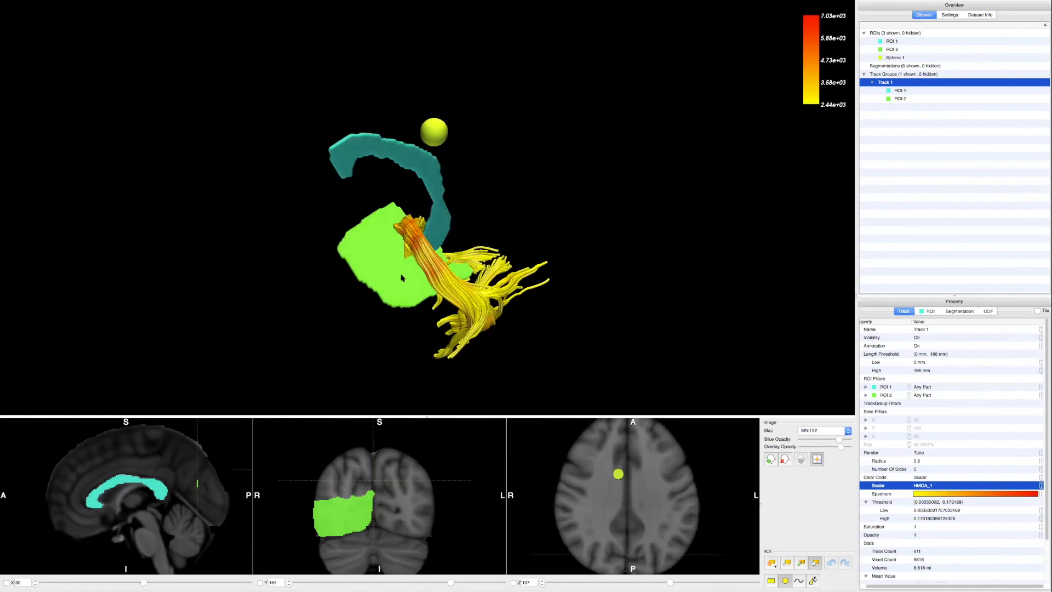
{"action": "left_click_drag", "start_coordinate": [350, 268], "coordinate": [493, 312]}
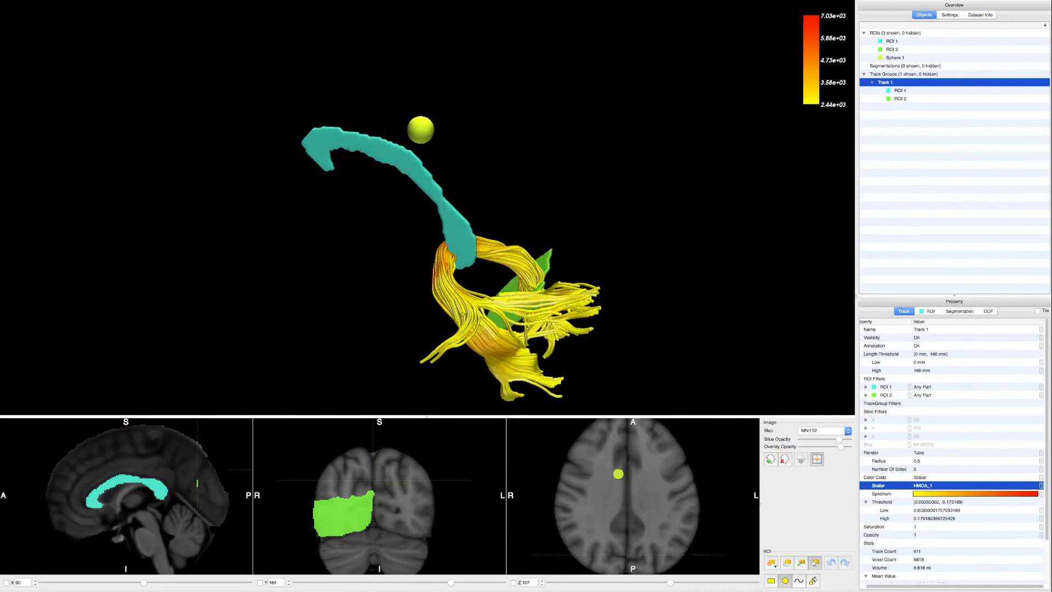
{"action": "mouse_move", "coordinate": [538, 347]}
{"action": "left_mouse_down"}
{"action": "mouse_move", "coordinate": [534, 282]}
{"action": "mouse_move", "coordinate": [550, 353]}
{"action": "left_mouse_up"}
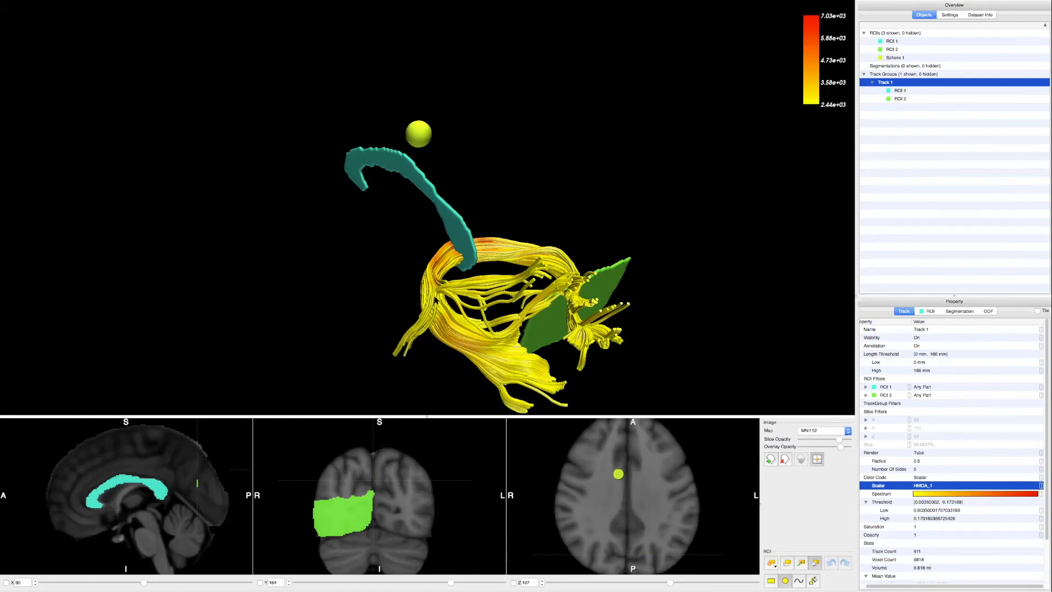
{"action": "left_click_drag", "start_coordinate": [431, 292], "coordinate": [408, 287]}
{"action": "left_click_drag", "start_coordinate": [542, 317], "coordinate": [562, 319]}
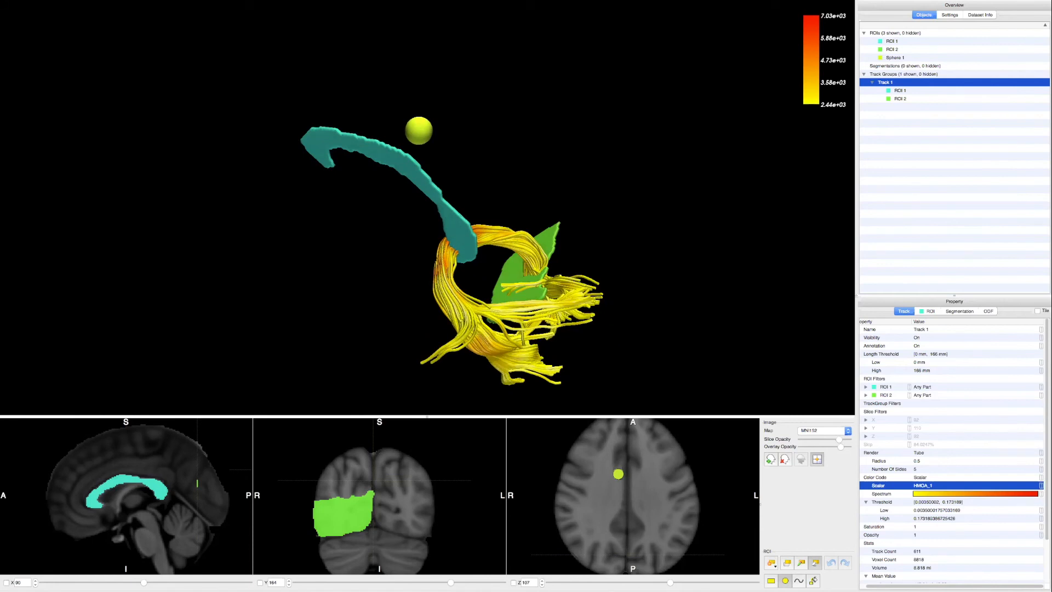
{"action": "left_click_drag", "start_coordinate": [473, 238], "coordinate": [460, 236]}
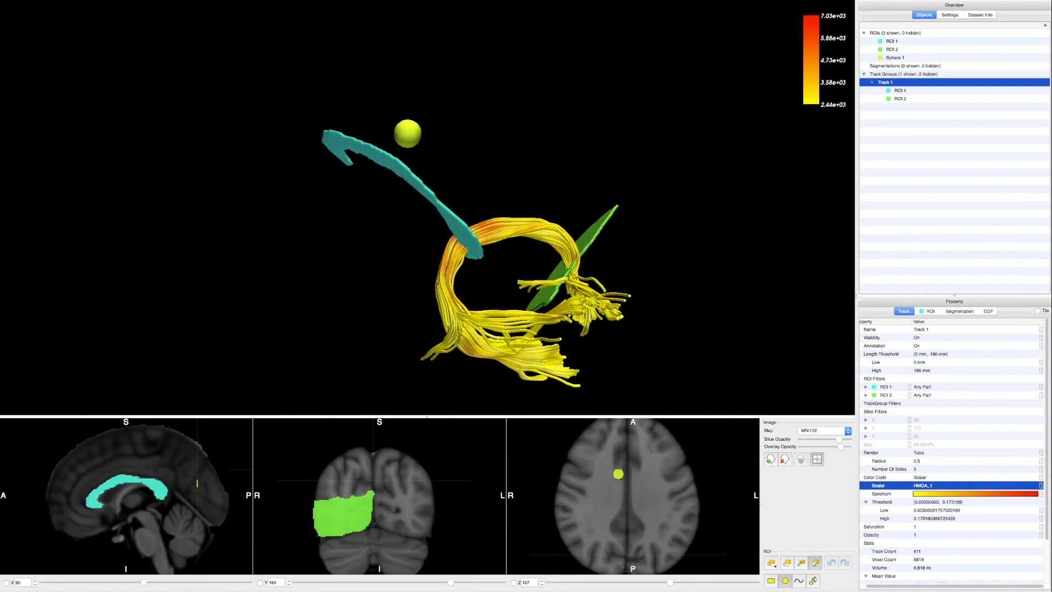
{"action": "left_click_drag", "start_coordinate": [510, 307], "coordinate": [383, 418]}
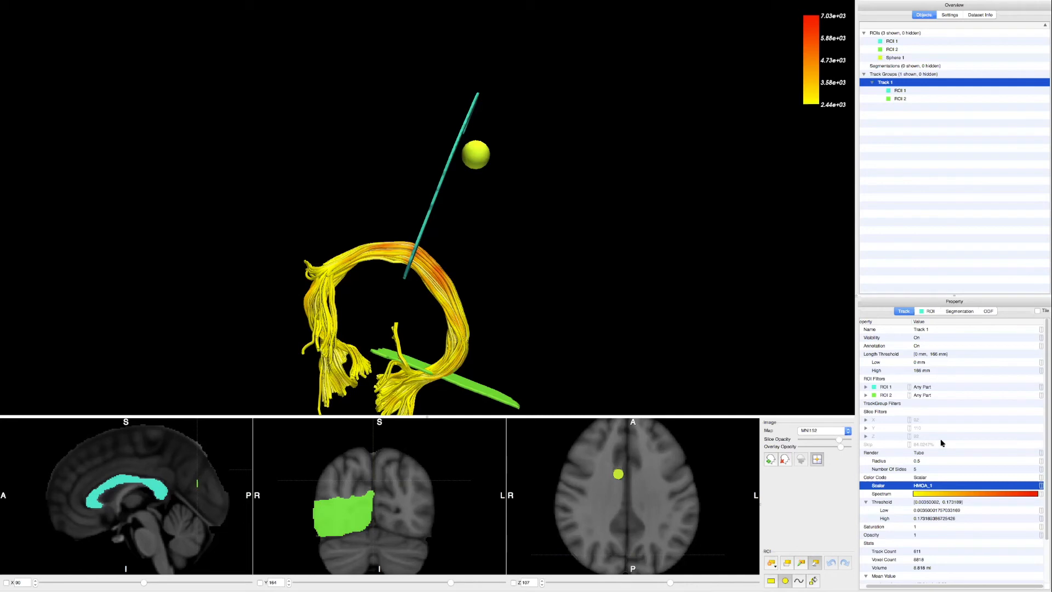
Examine Track 1's statistics, including the track count, voxel count, volume and mean scalar values
{"action": "scroll", "coordinate": [941, 443], "scroll_direction": "down", "scroll_amount": 3}
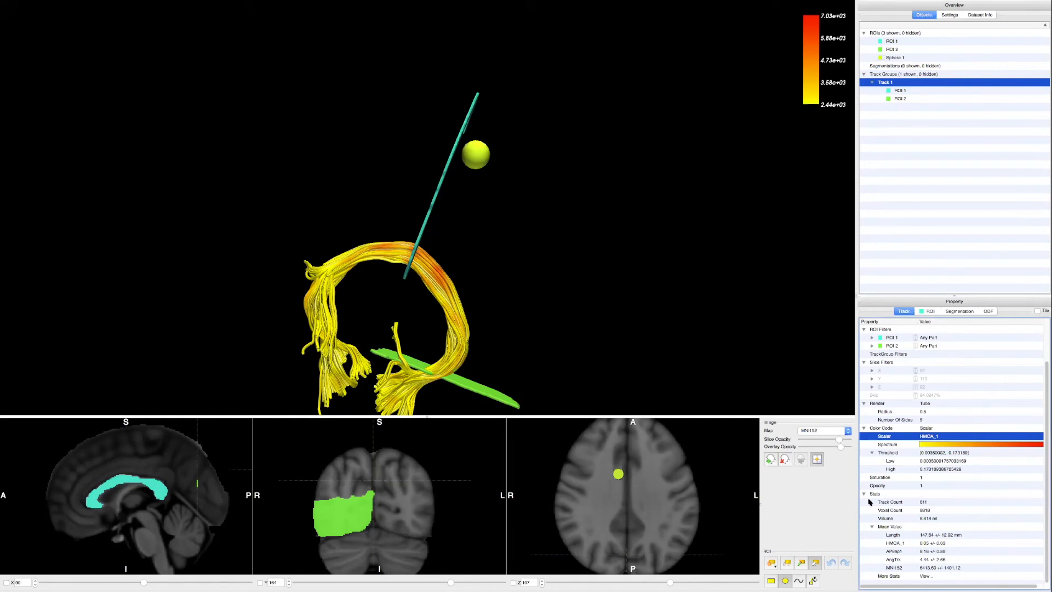
{"action": "double_click", "coordinate": [930, 504]}
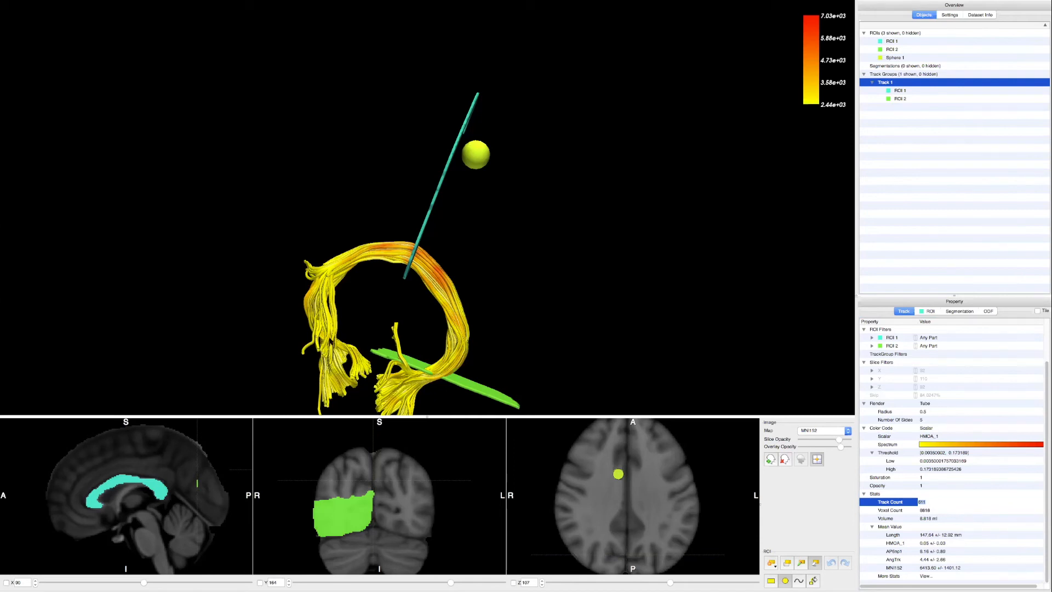
{"action": "left_click", "coordinate": [422, 406]}
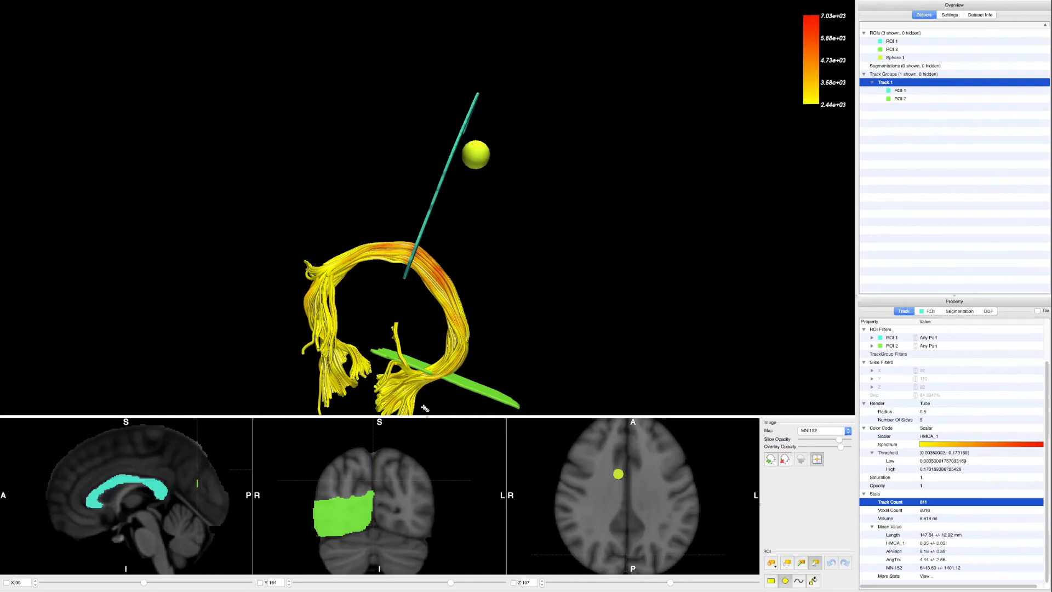
{"action": "double_click", "coordinate": [926, 503]}
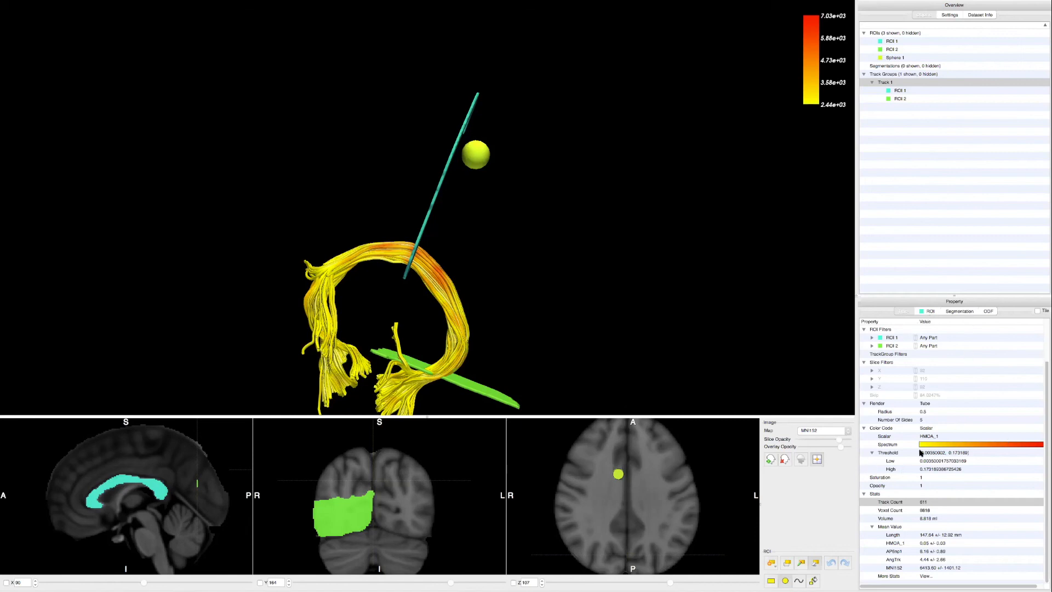
{"action": "double_click", "coordinate": [930, 505]}
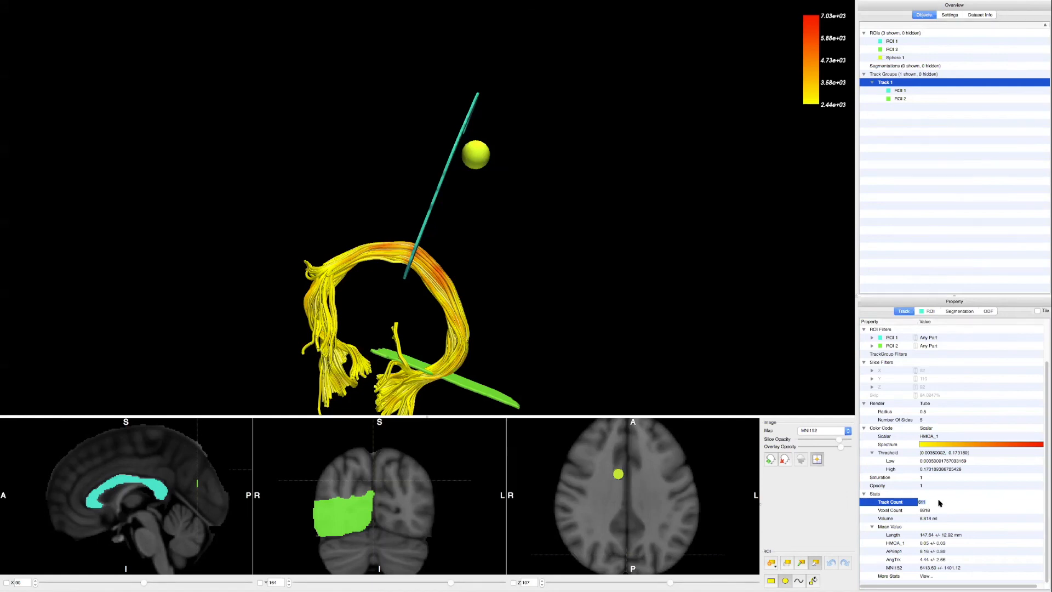
{"action": "left_click", "coordinate": [939, 503]}
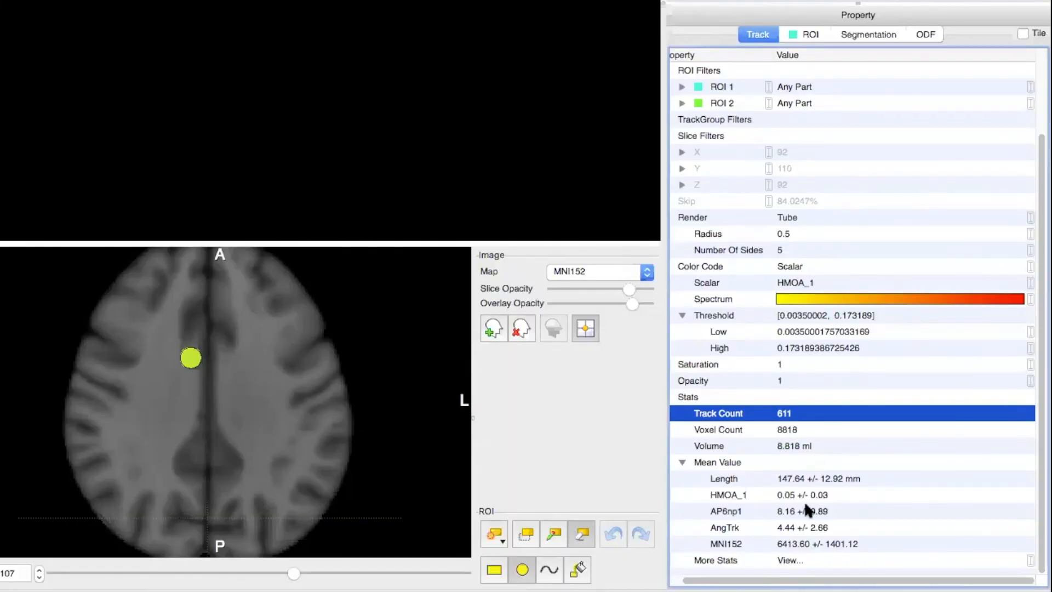
Open the additional statistics for Track 1 and enlarge and reposition the Statistics window so the HMOA_1 histogram is easy to read
{"action": "left_click", "coordinate": [812, 560]}
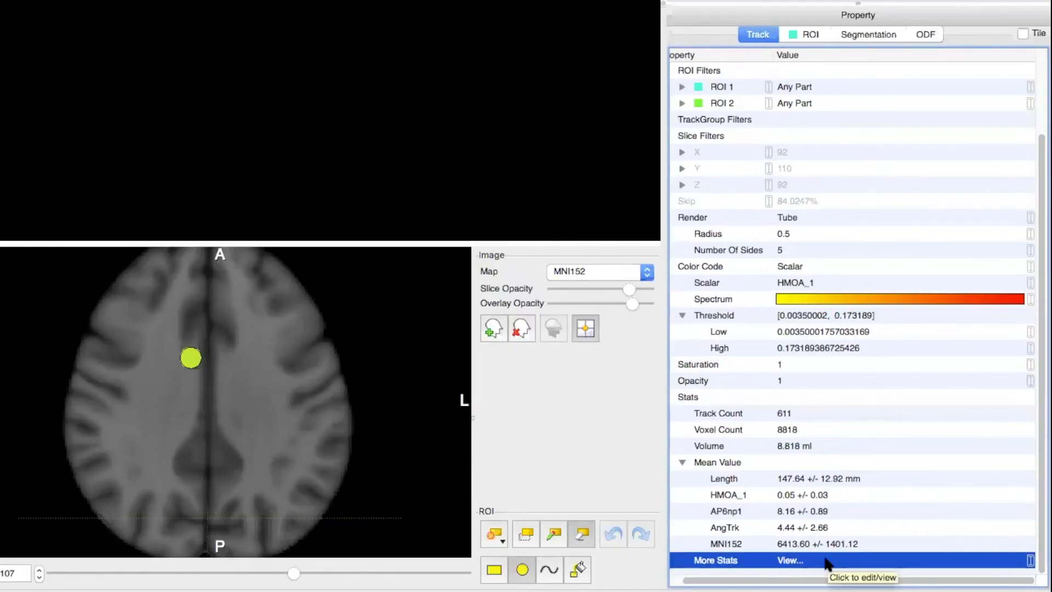
{"action": "left_click", "coordinate": [805, 557]}
{"action": "left_click", "coordinate": [804, 557]}
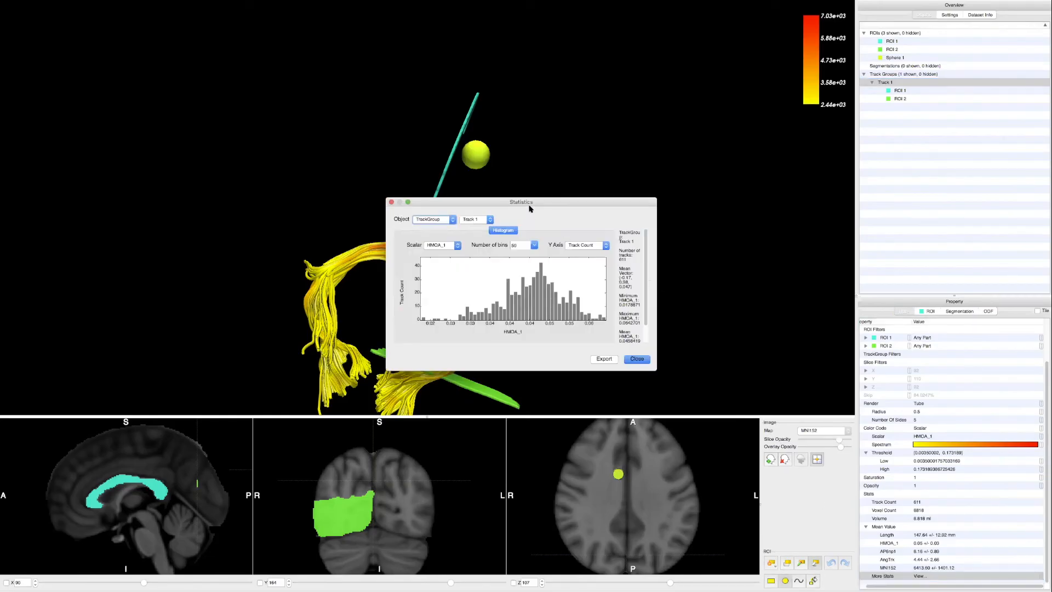
{"action": "left_click_drag", "start_coordinate": [529, 209], "coordinate": [414, 165]}
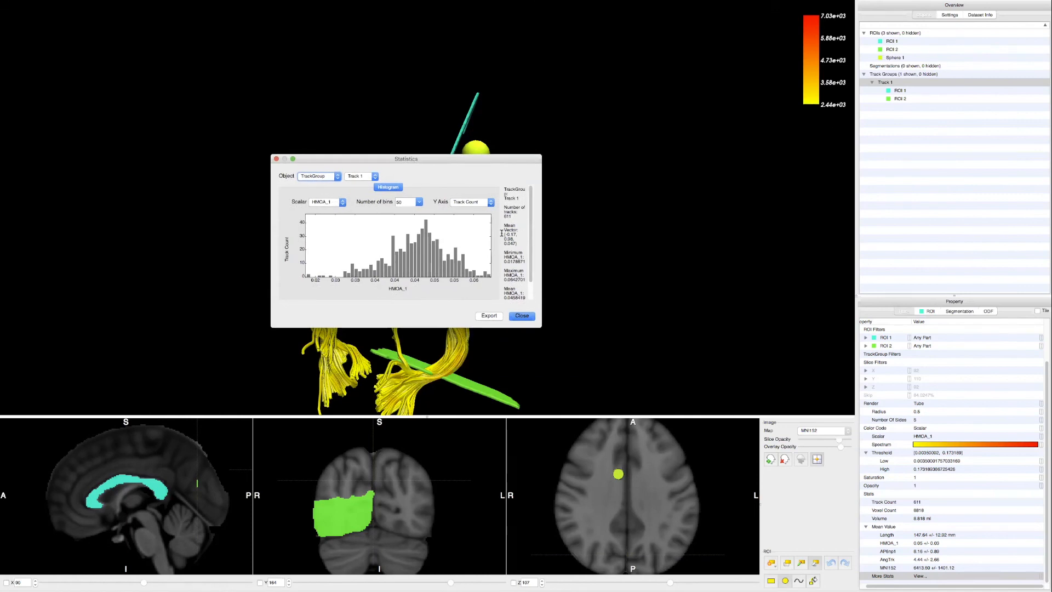
{"action": "left_click_drag", "start_coordinate": [541, 326], "coordinate": [654, 464]}
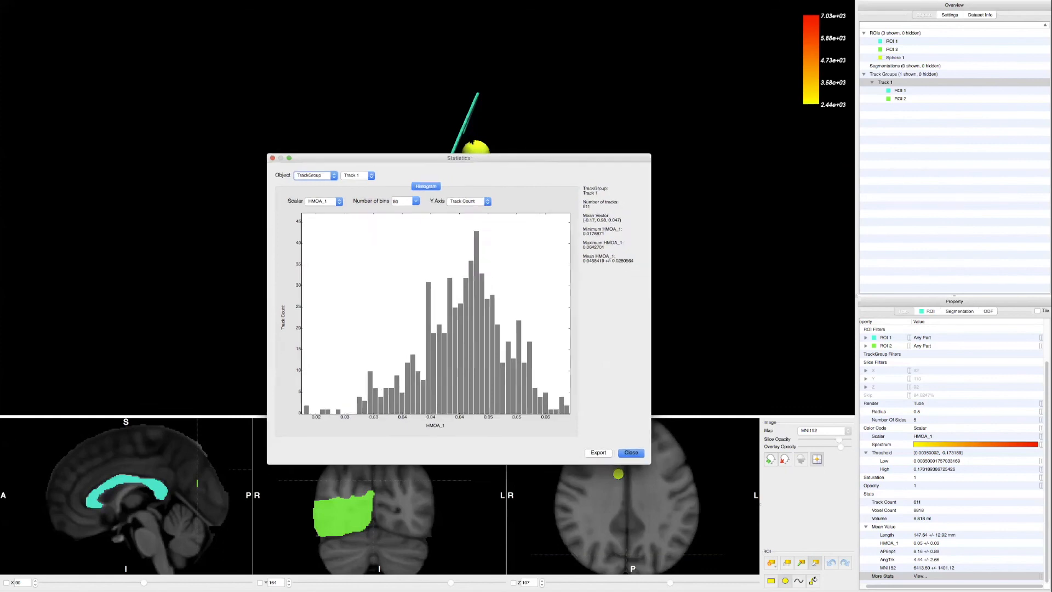
{"action": "left_click_drag", "start_coordinate": [564, 158], "coordinate": [367, 106]}
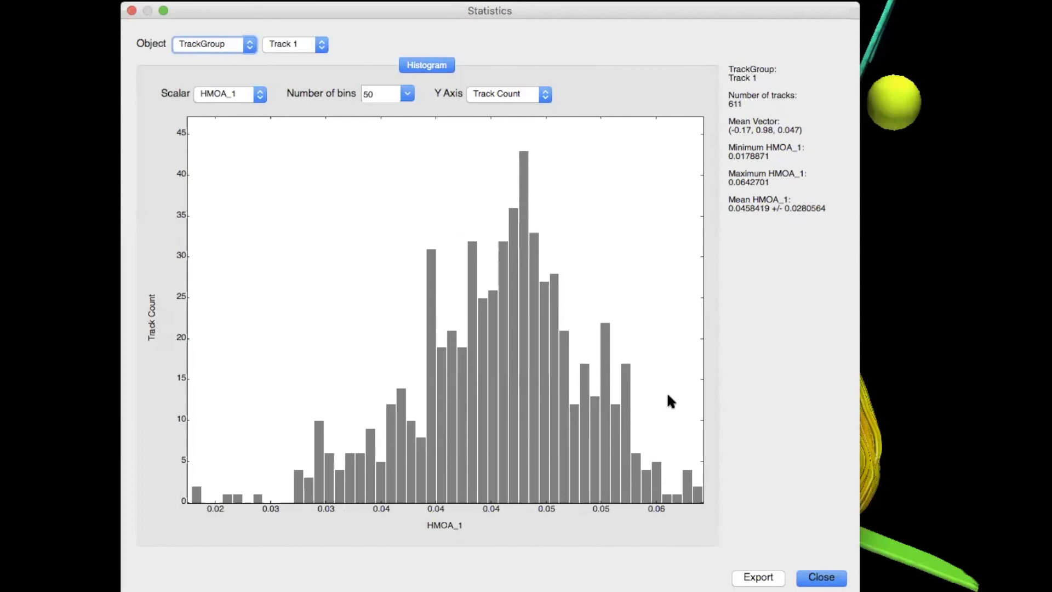
Highlight the mean HMOA_1 value in Track 1's statistics summary beside the histogram
{"action": "left_click", "coordinate": [768, 207]}
{"action": "left_click_drag", "start_coordinate": [768, 207], "coordinate": [726, 207]}
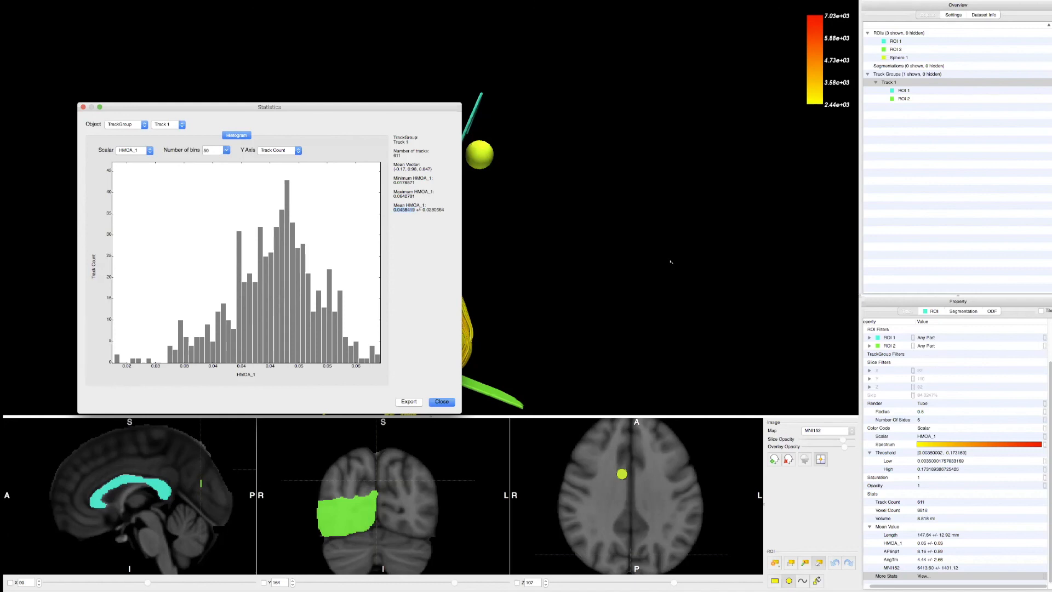
{"action": "left_click", "coordinate": [671, 262]}
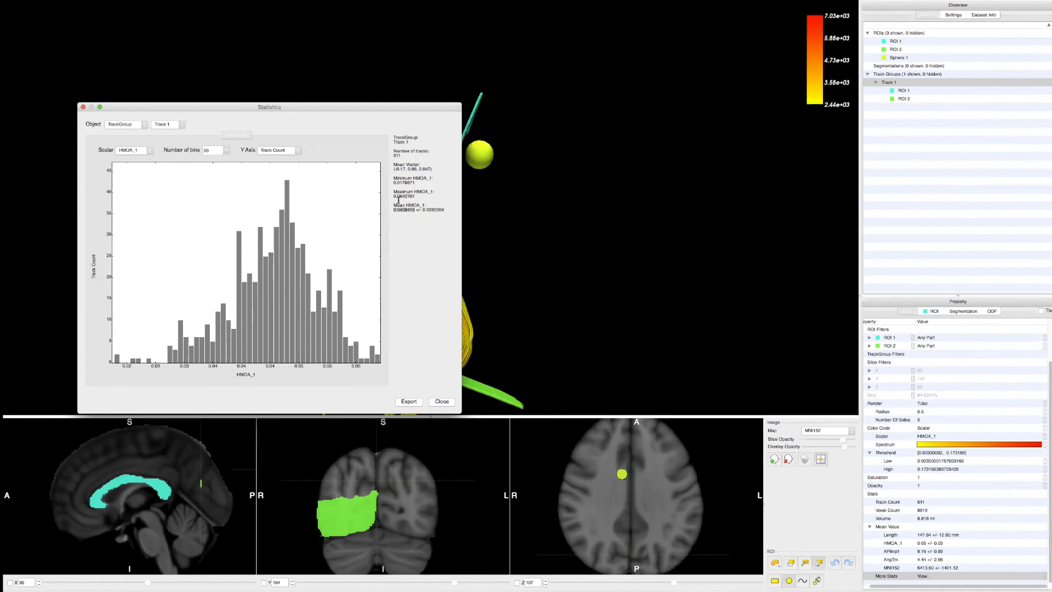
{"action": "left_click", "coordinate": [417, 209]}
{"action": "double_click", "coordinate": [417, 209]}
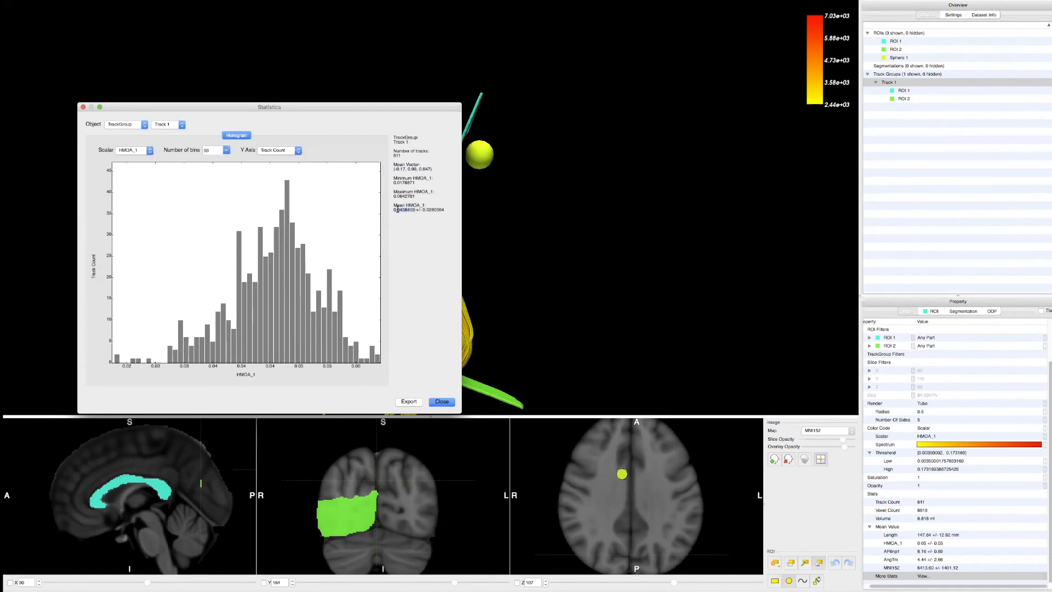